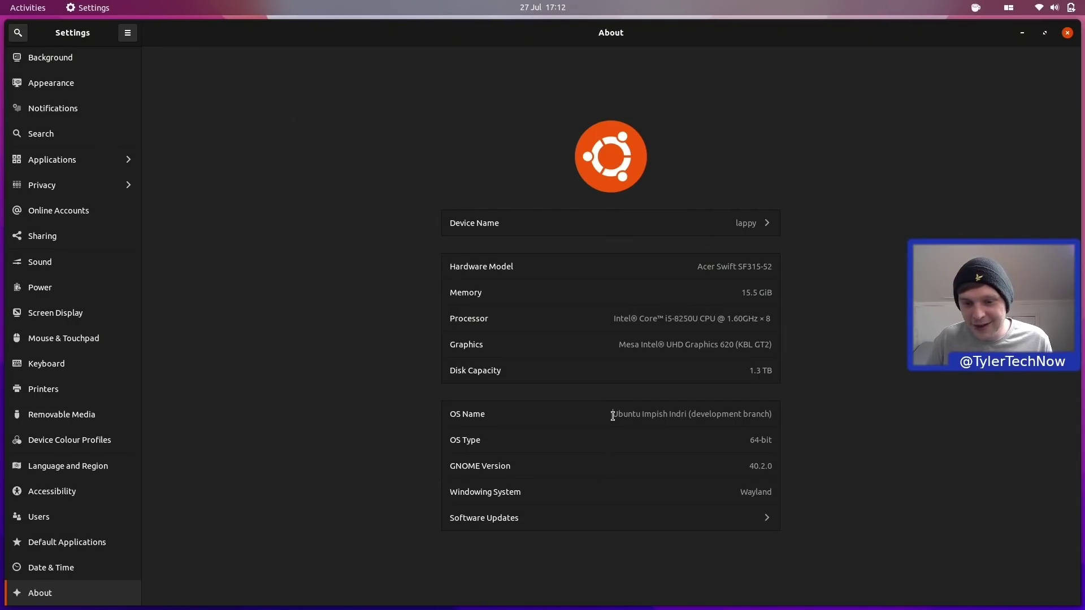
- Highlight "Ubuntu Impish Indri" in the OS name and switch back and forth between the Settings workspace and the empty one
left_click_drag(612, 416, 685, 420)
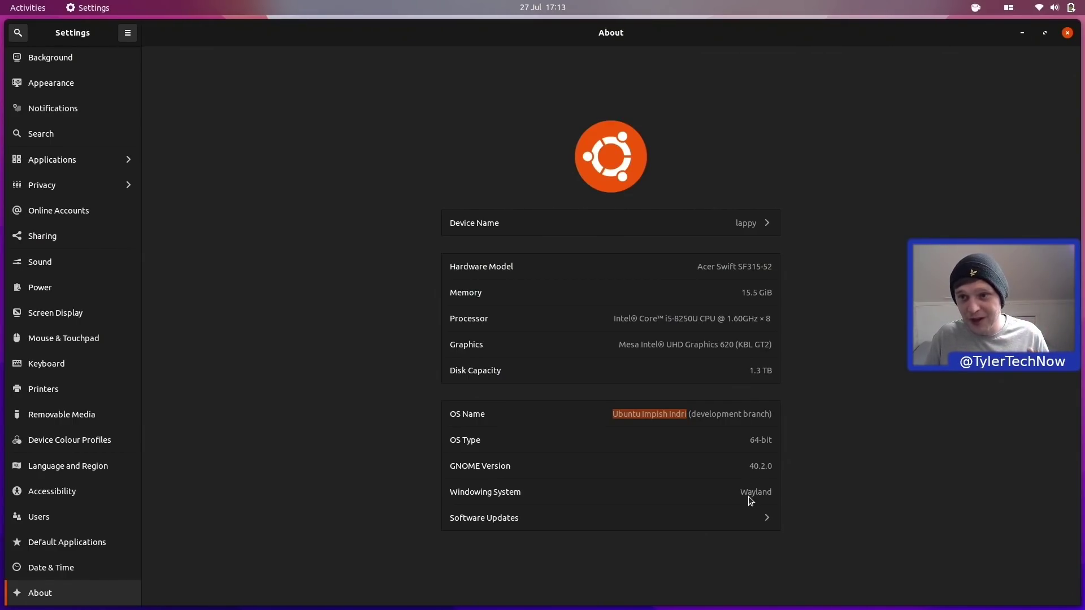
key("ctrl+alt+Right")
key("ctrl+alt+Left")
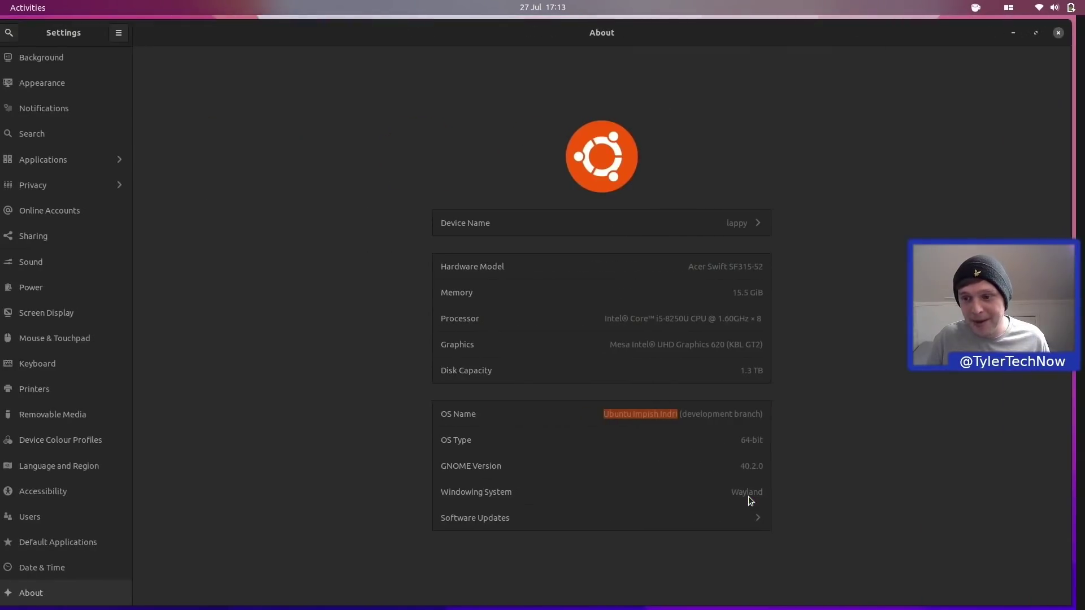
key("ctrl+alt+Right")
key("ctrl+alt+Left")
key("ctrl+alt+Right")
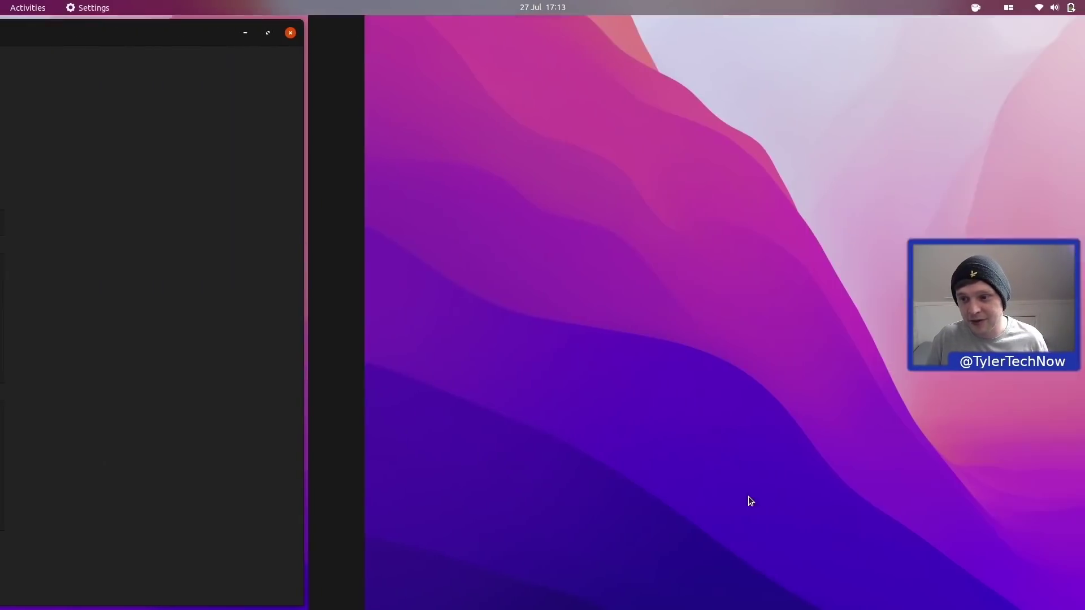
key("ctrl+alt+Left")
key("ctrl+alt+Right")
- View the activities overview and the full application grid on the empty workspace, and return to the desktop
key("super")
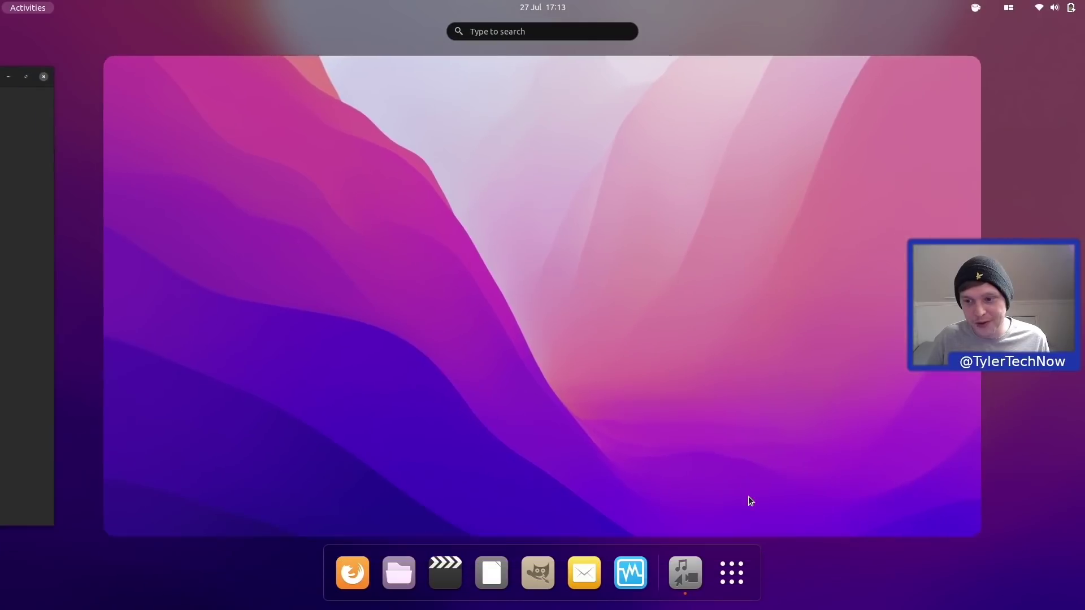
key("super")
key("Escape")
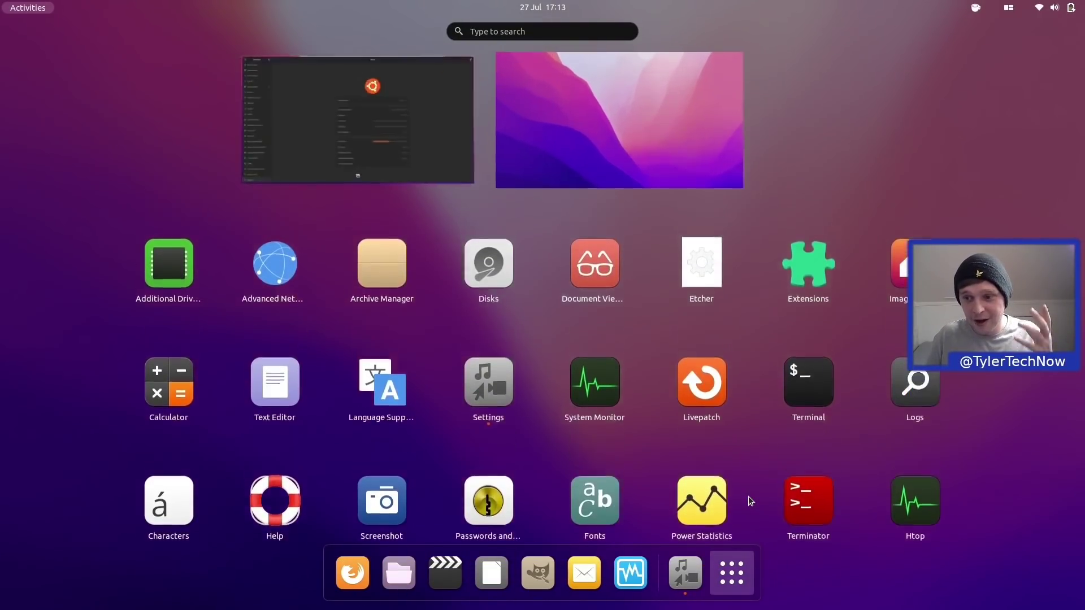
key("Escape")
- Check the workspace switching animation by alternating repeatedly between the empty desktop and the Settings workspace
key("ctrl+alt+Left")
key("ctrl+alt+Right")
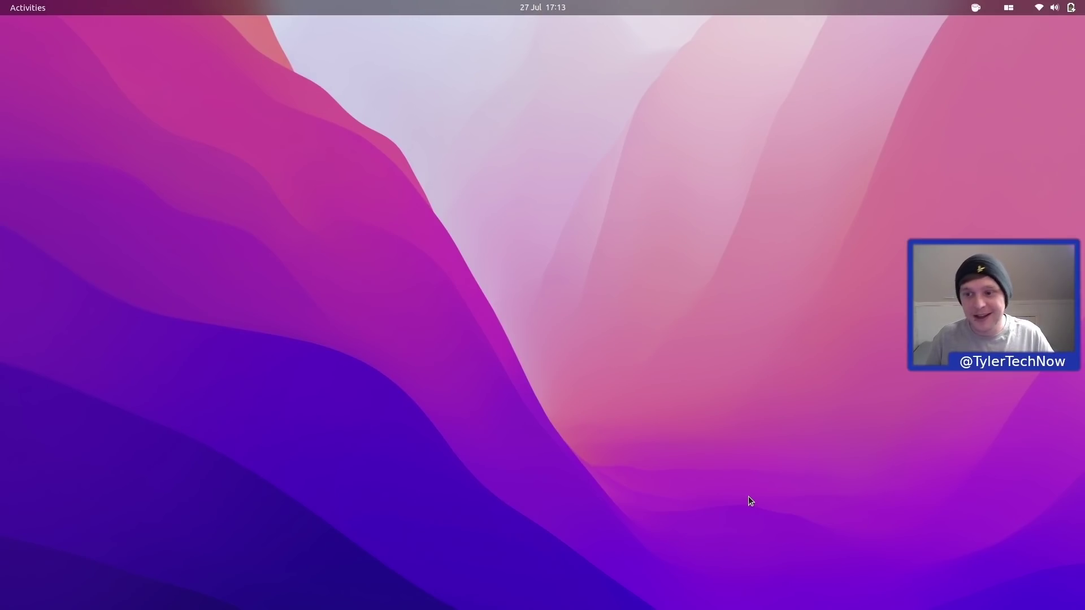
key("ctrl+alt+Left")
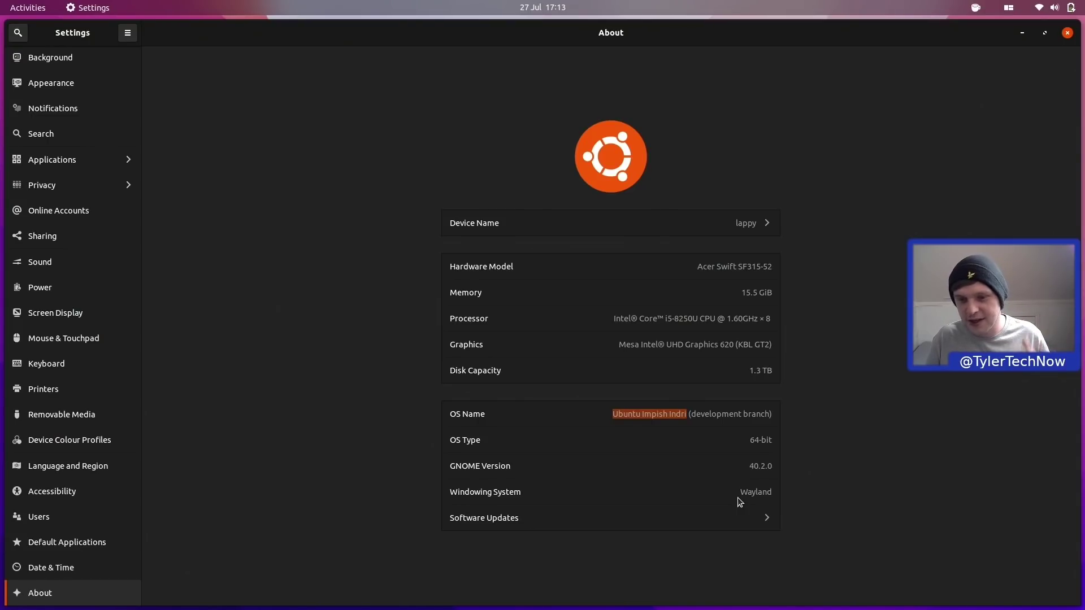
key("ctrl+alt+Right")
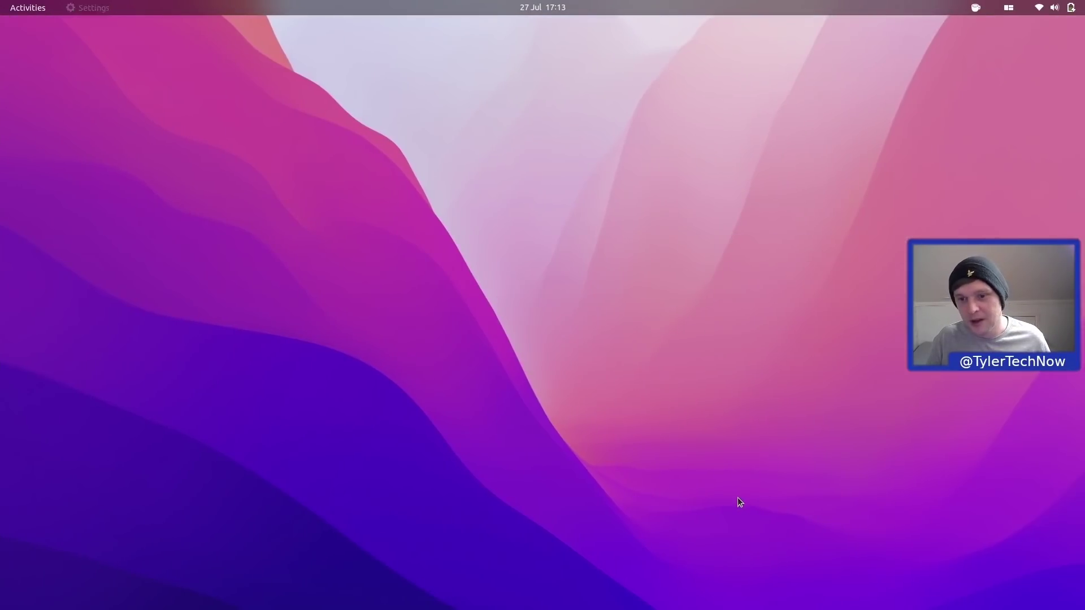
key("ctrl+alt+Left")
key("ctrl+alt+Right")
key("ctrl+alt+Left")
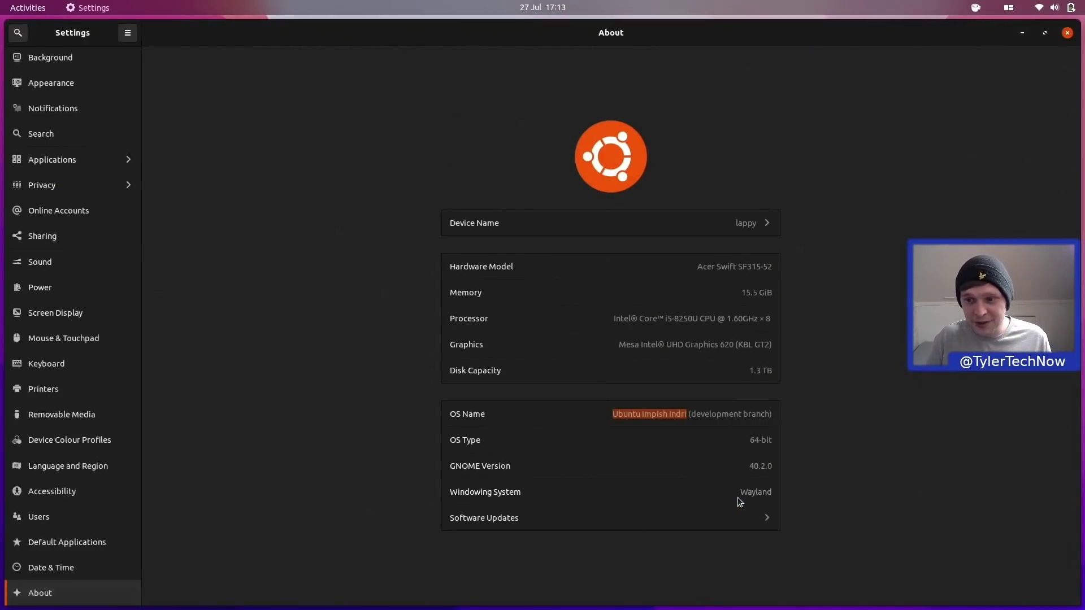
key("ctrl+alt+Right")
key("ctrl+alt+Left")
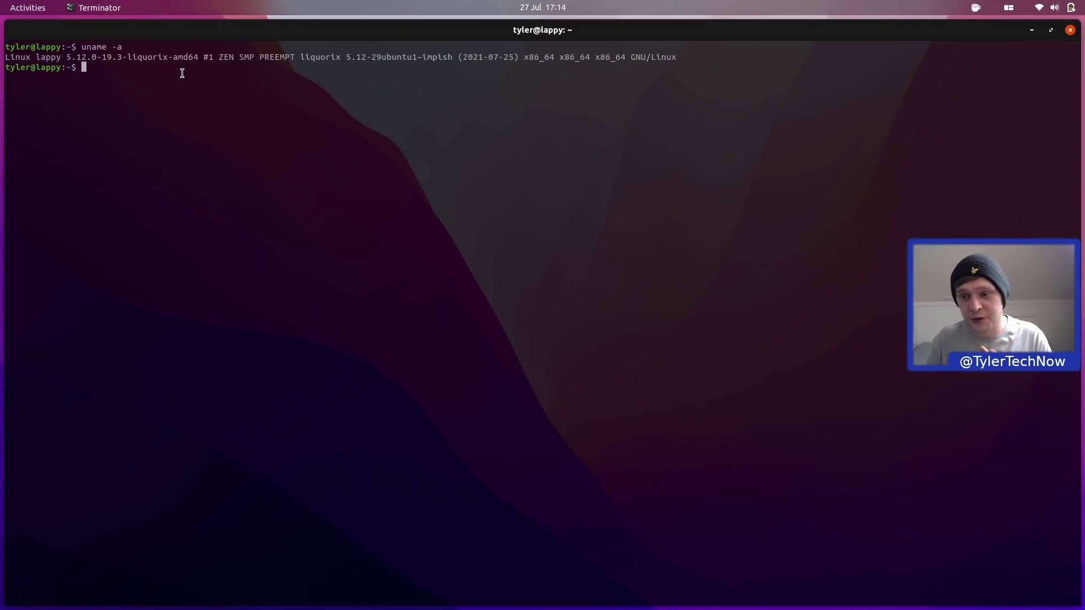
- Close the Terminator window from the overview and show the 1.0 TB Sabrent disk in the Disks utility
key("super")
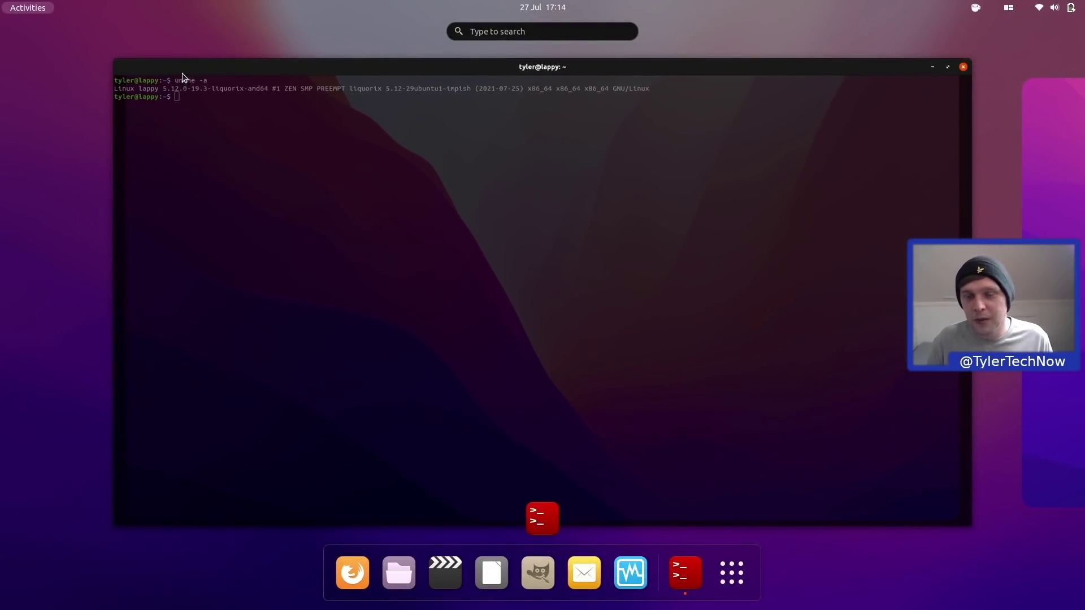
left_click(973, 56)
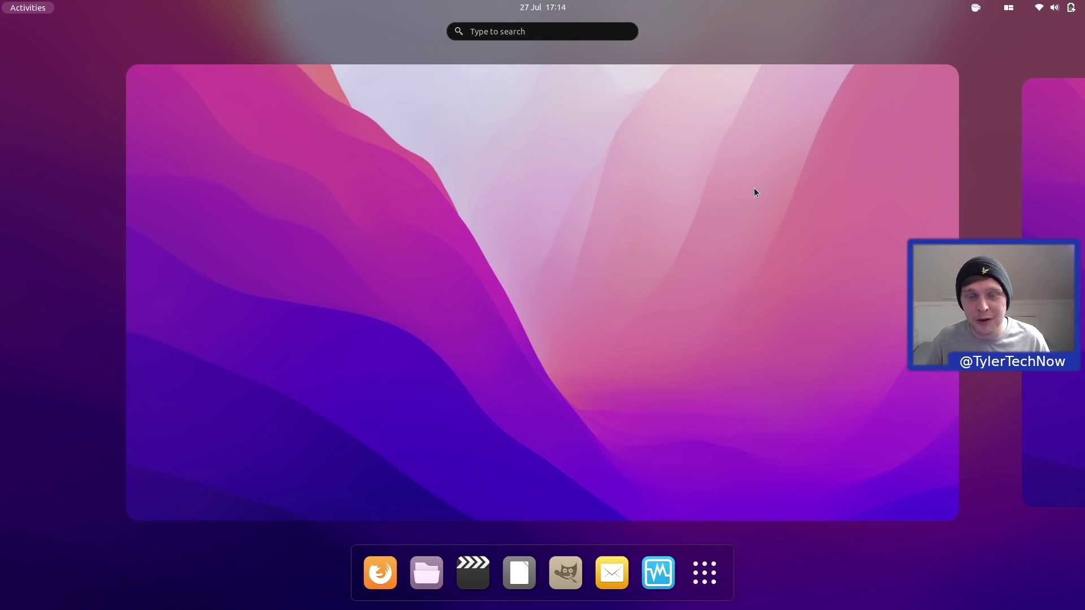
type("disk")
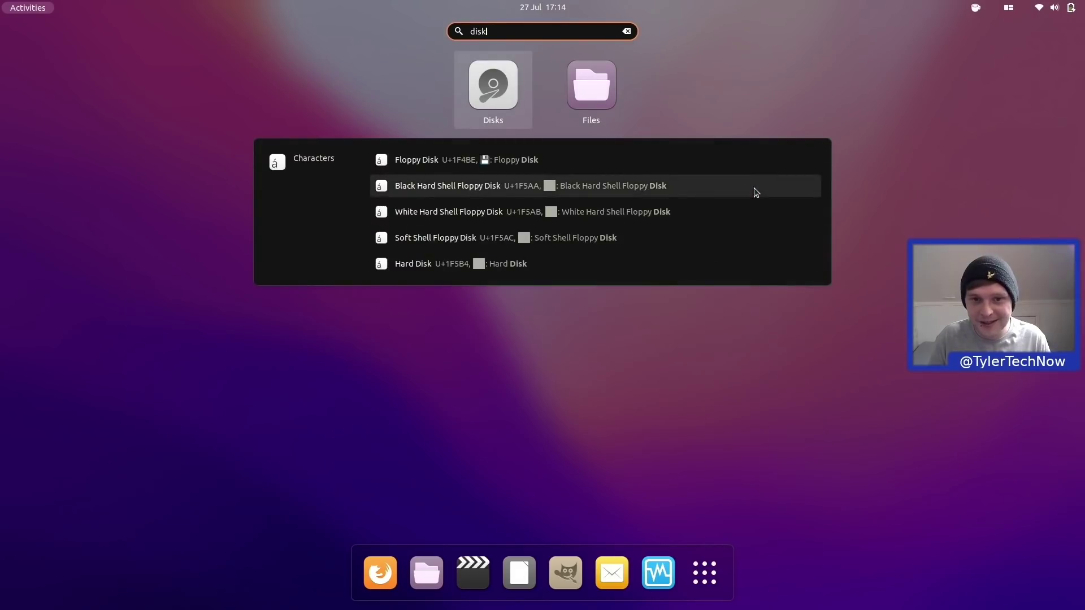
key("Return")
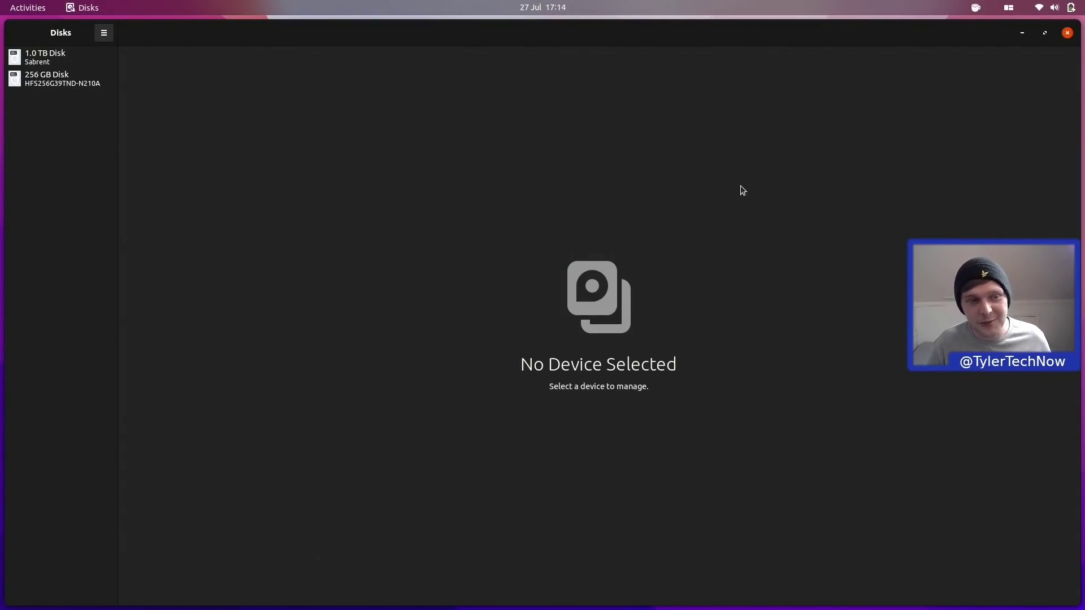
left_click(47, 59)
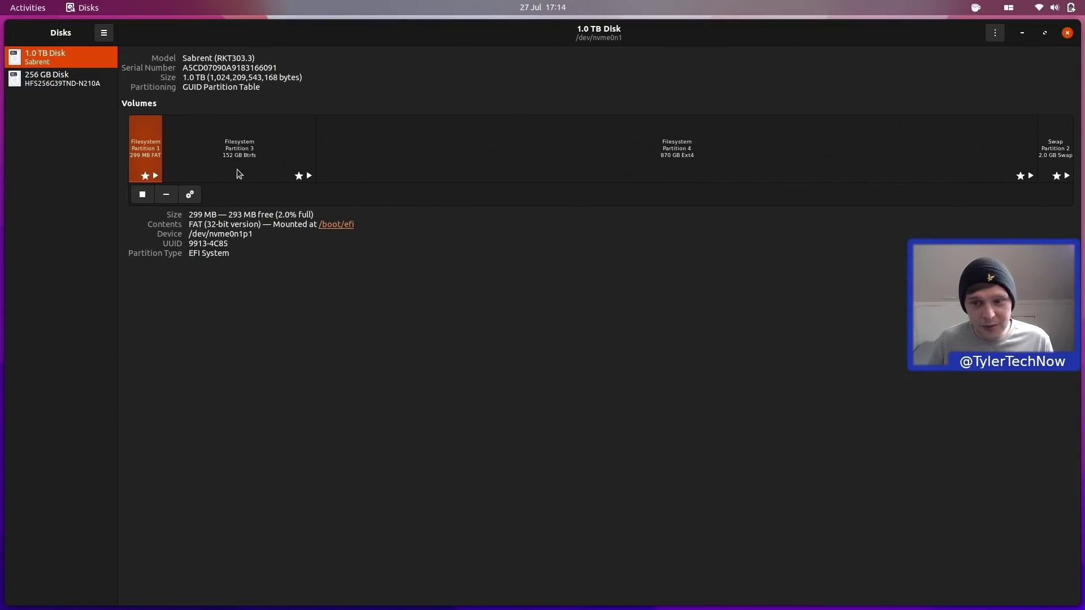
- Open Timeshift on the empty workspace beside Disks, authenticating with the account password
key("ctrl+alt+Right")
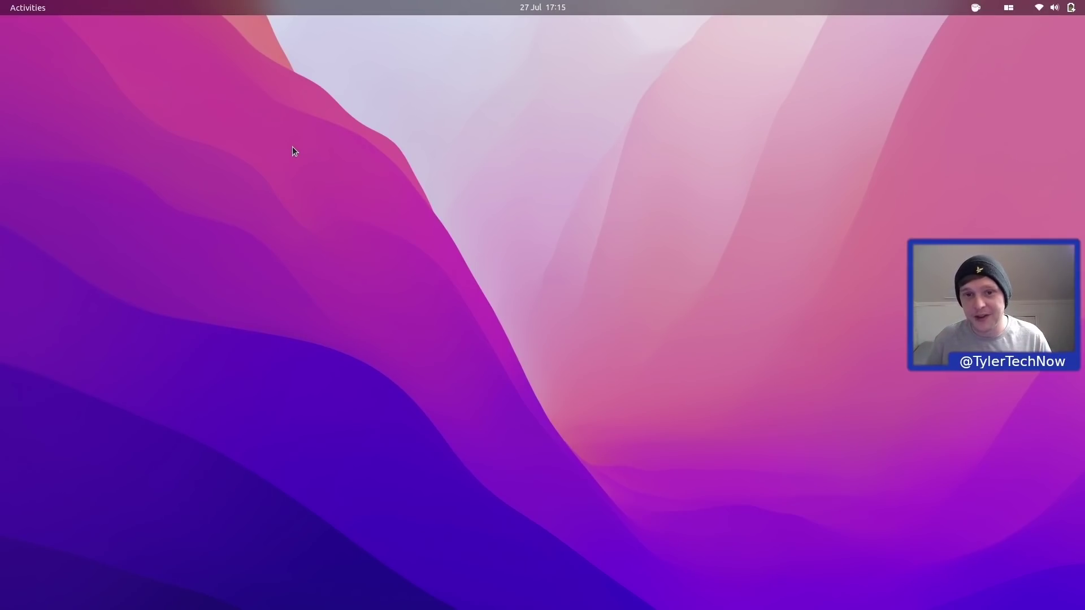
key("super")
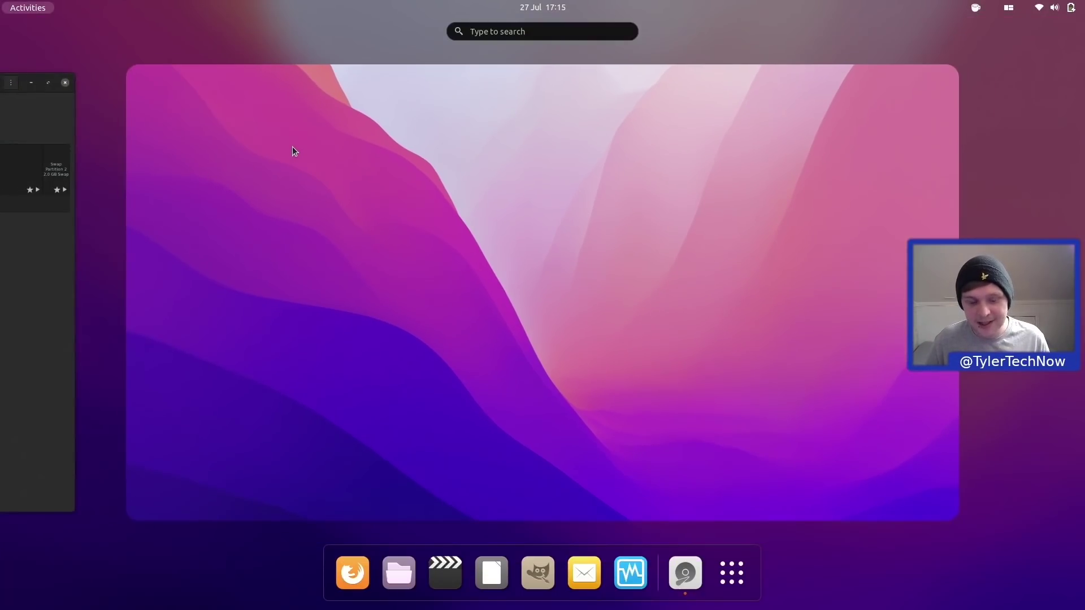
type("time")
key("Return")
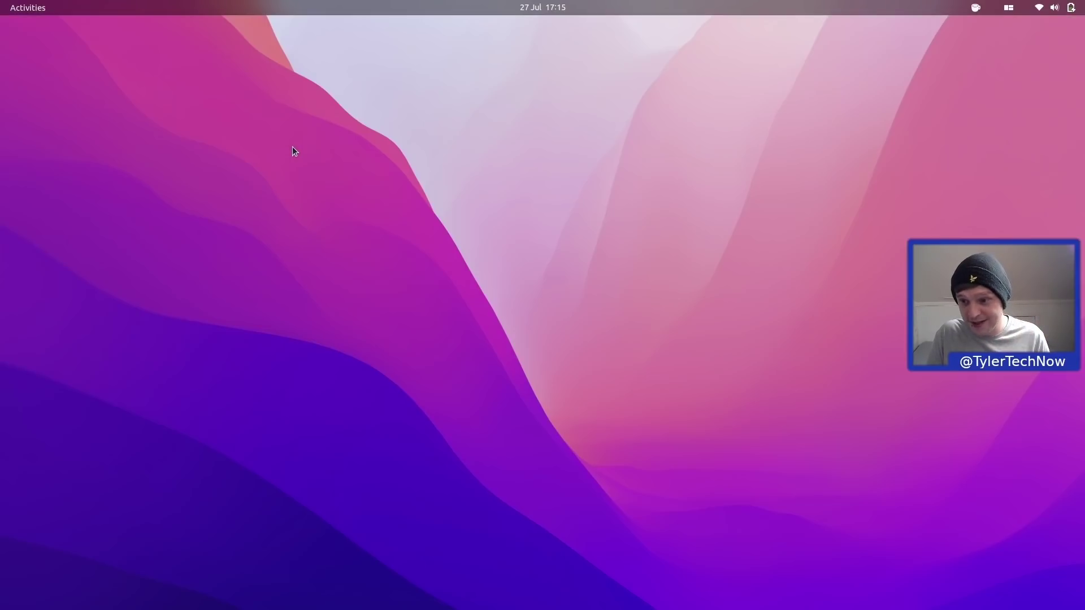
type("*********")
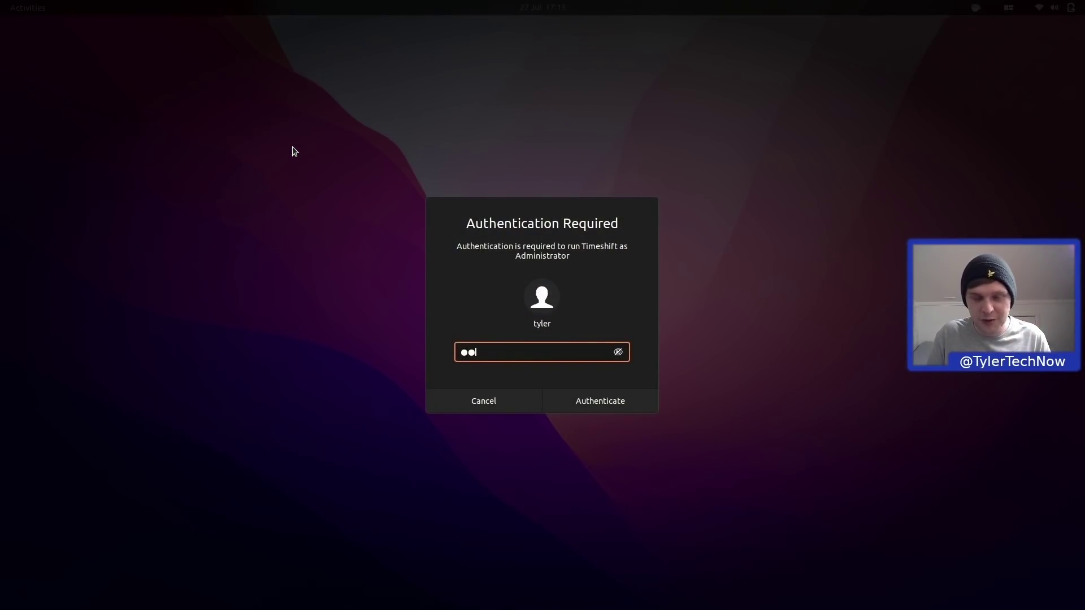
key("Return")
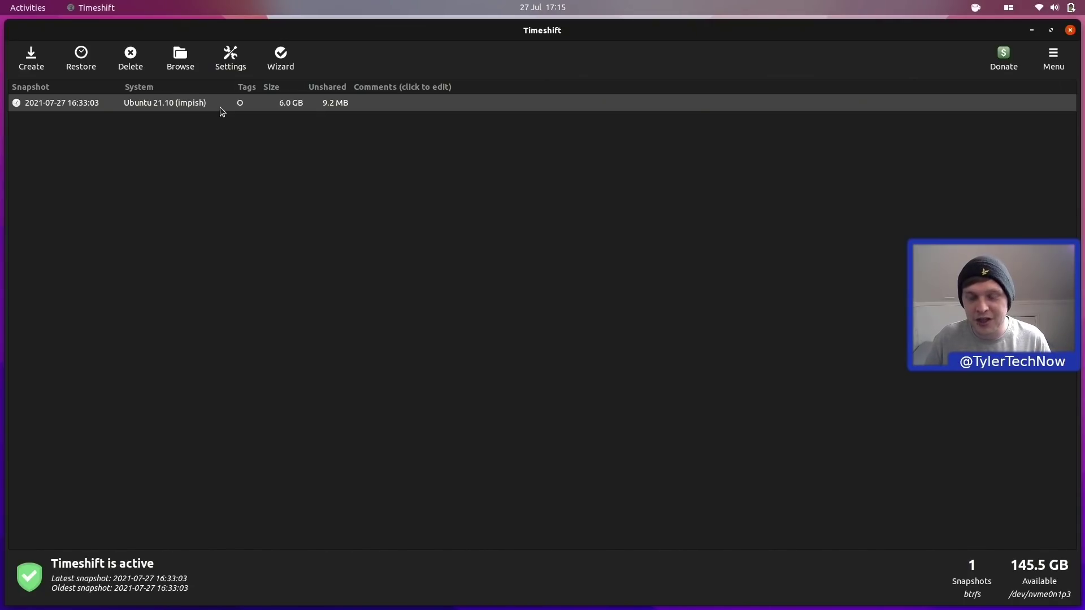
- Return to Disks and examine the 256 GB disk and its unallocated space
key("super")
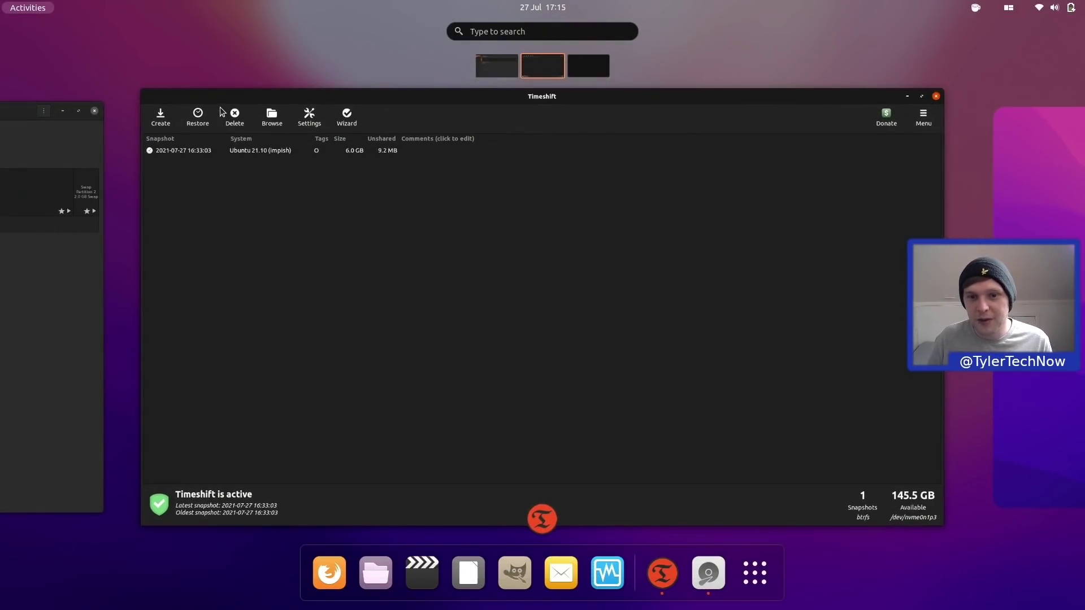
scroll(483, 202, "up", 1)
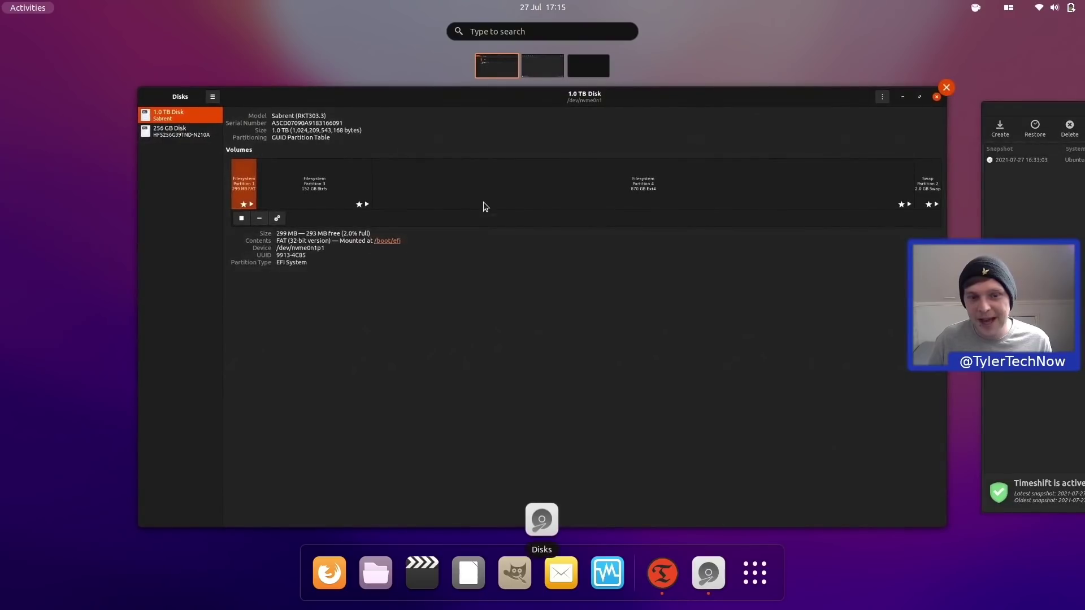
left_click(441, 278)
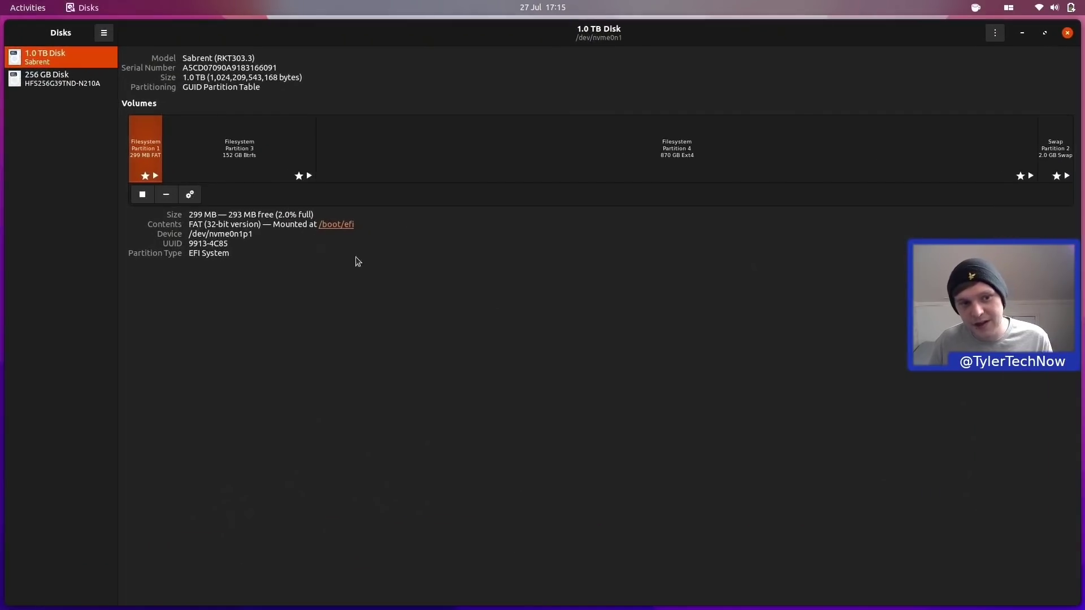
left_click(34, 76)
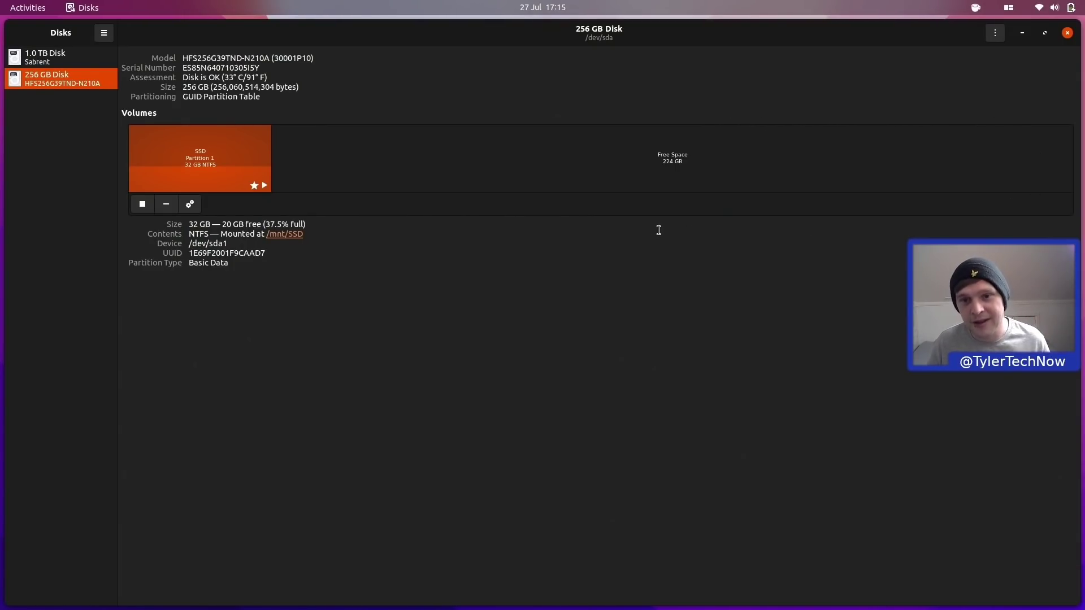
left_click(615, 177)
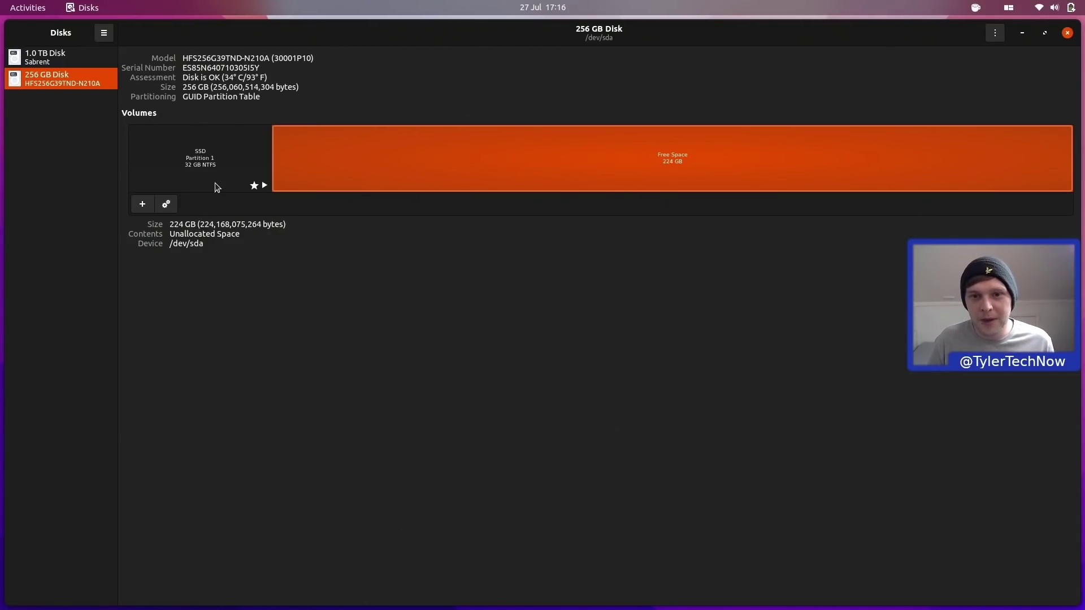
- Open the Files file manager on the empty workspace after Timeshift
key("ctrl+alt+Right")
key("ctrl+alt+Right")
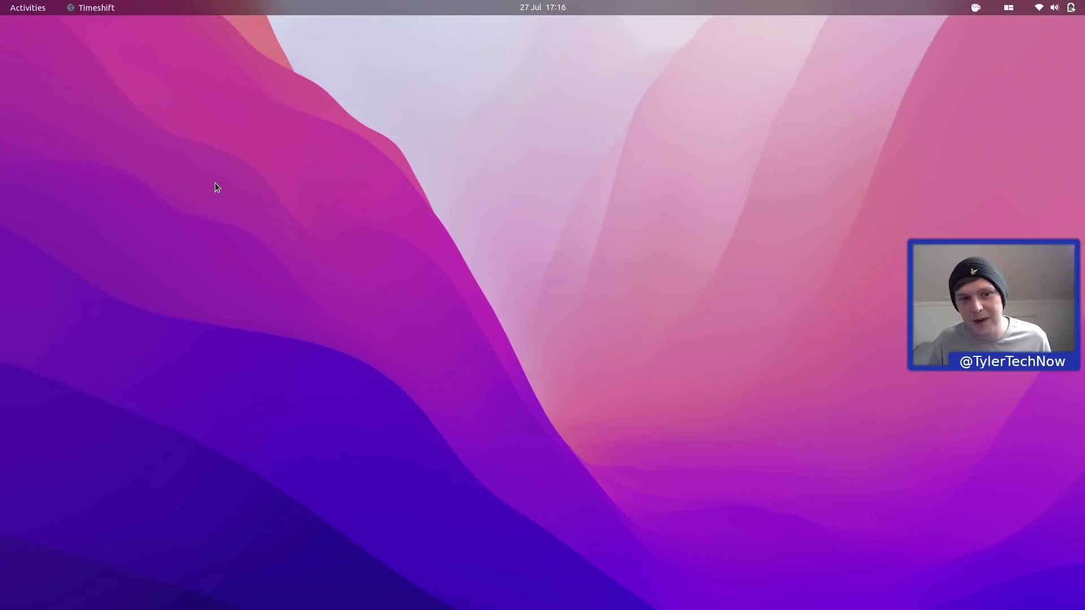
key("super")
type("file")
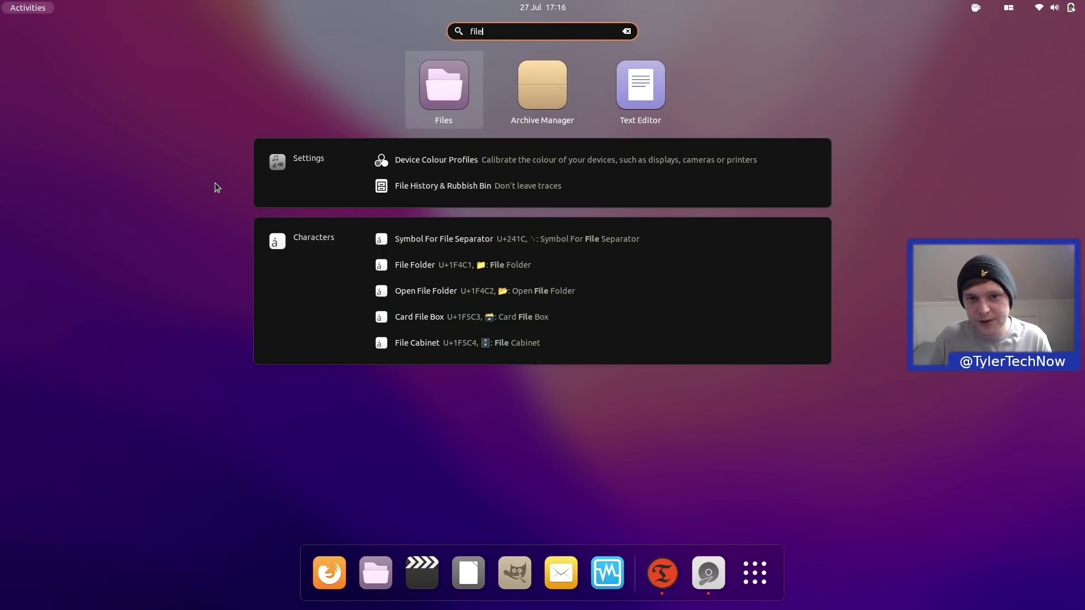
key("Return")
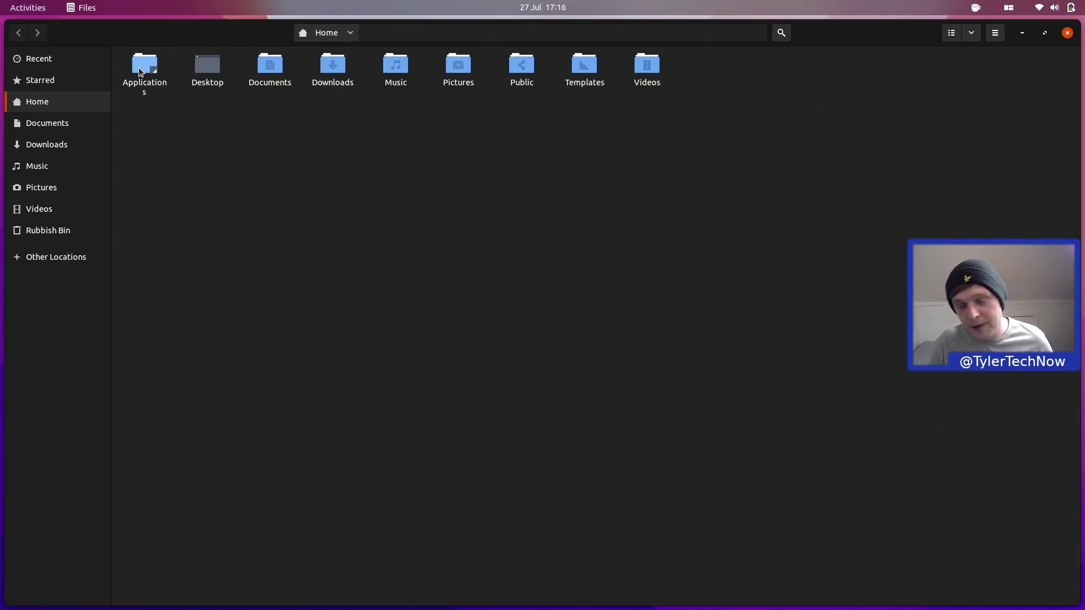
- Enter ln -s in a new terminal beside Files without running it, and open the Applications folder in Files
key("ctrl+alt+t")
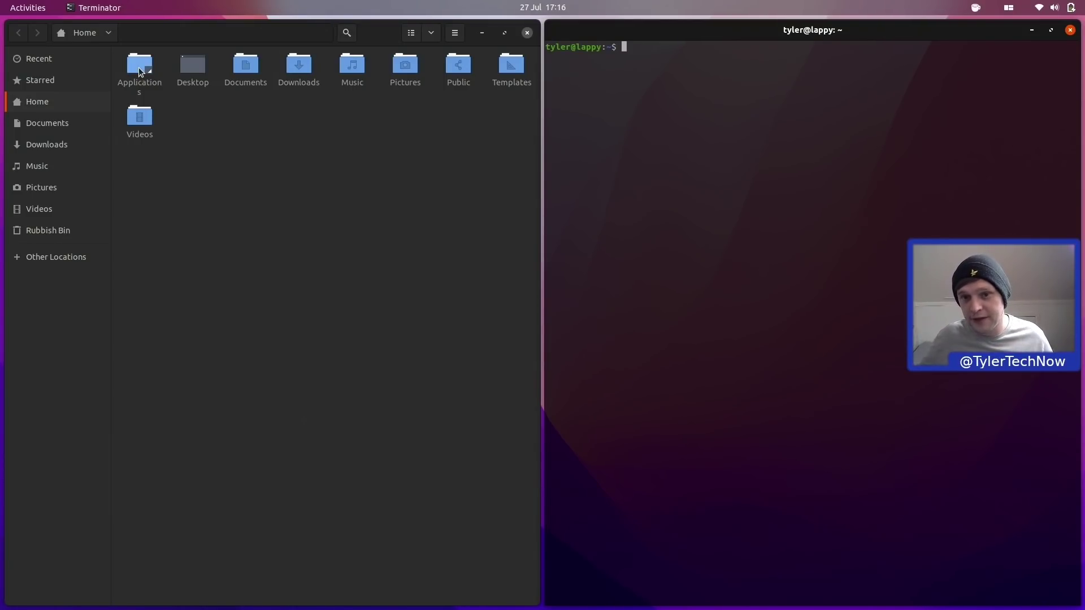
type("ln -")
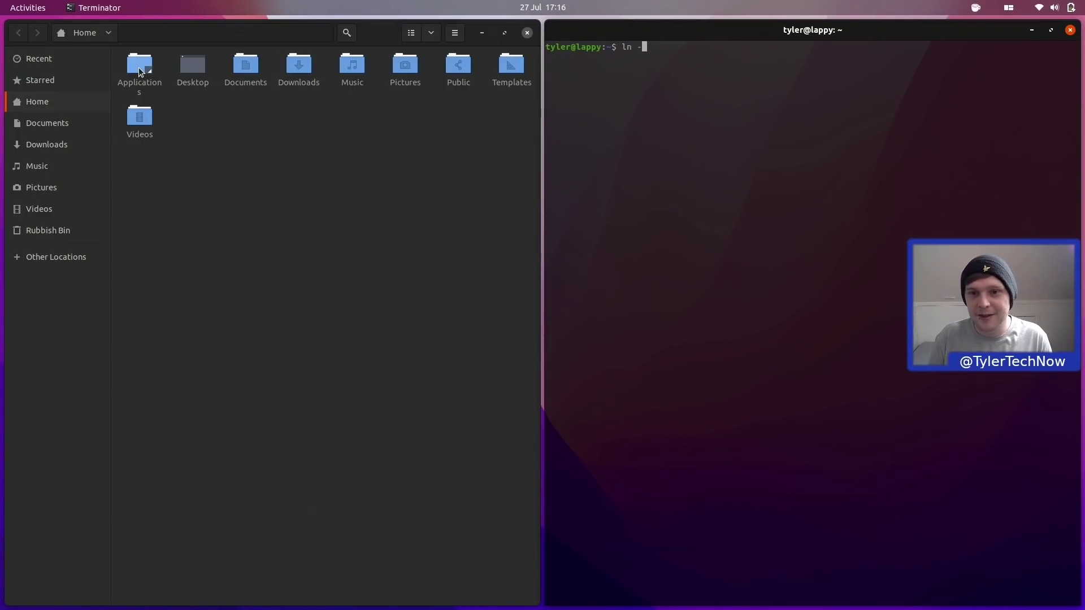
type("s")
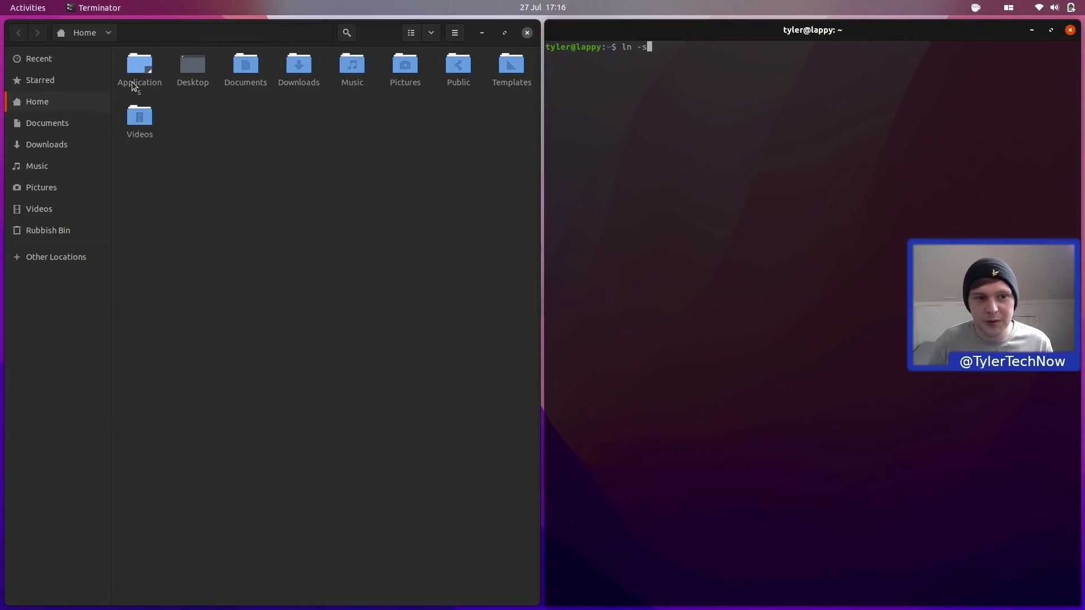
double_click(133, 85)
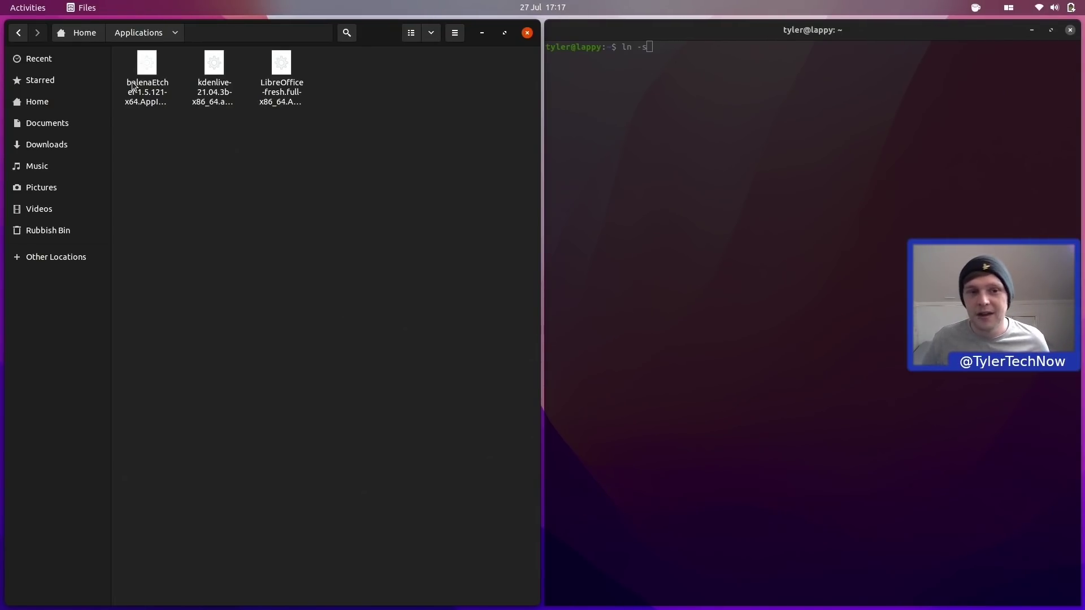
- Revisit the Timeshift and Disks workspaces and return to the workspace with Files and the terminal
key("ctrl+alt+Left")
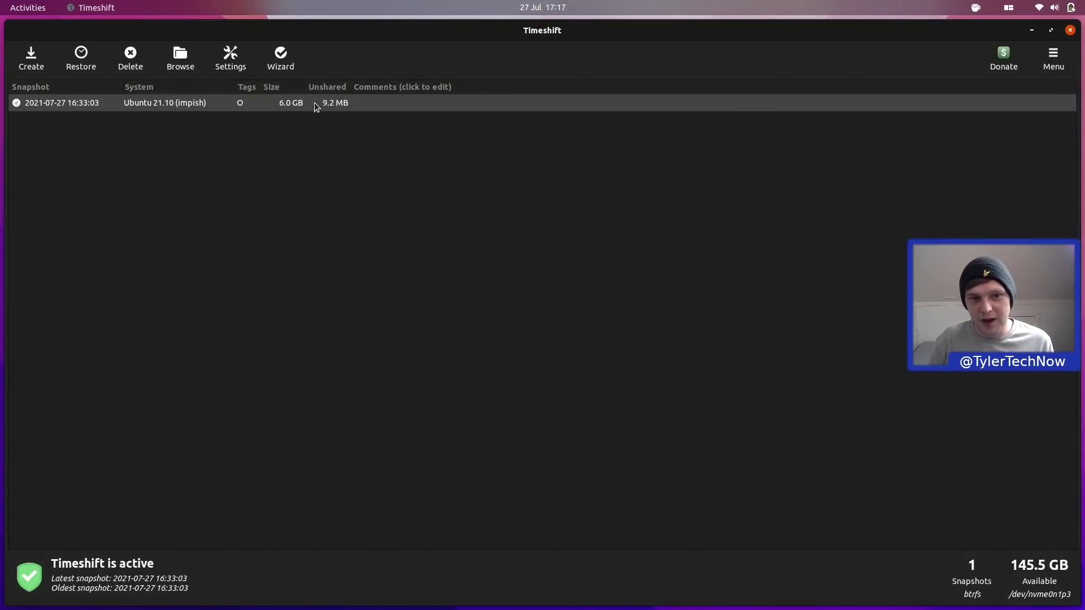
key("ctrl+alt+Left")
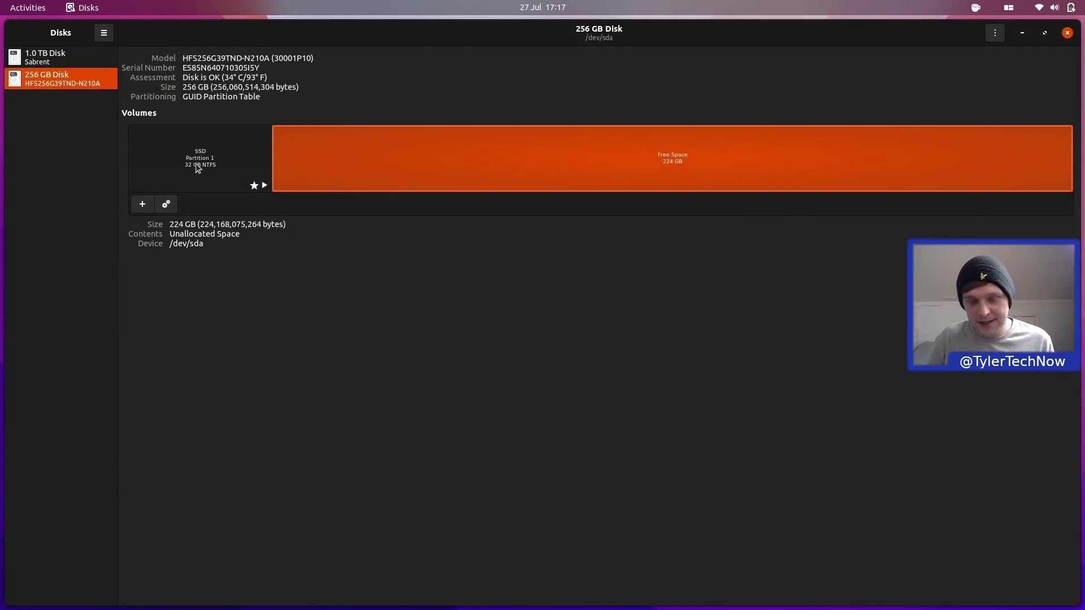
key("ctrl+alt+Right")
key("ctrl+alt+Right")
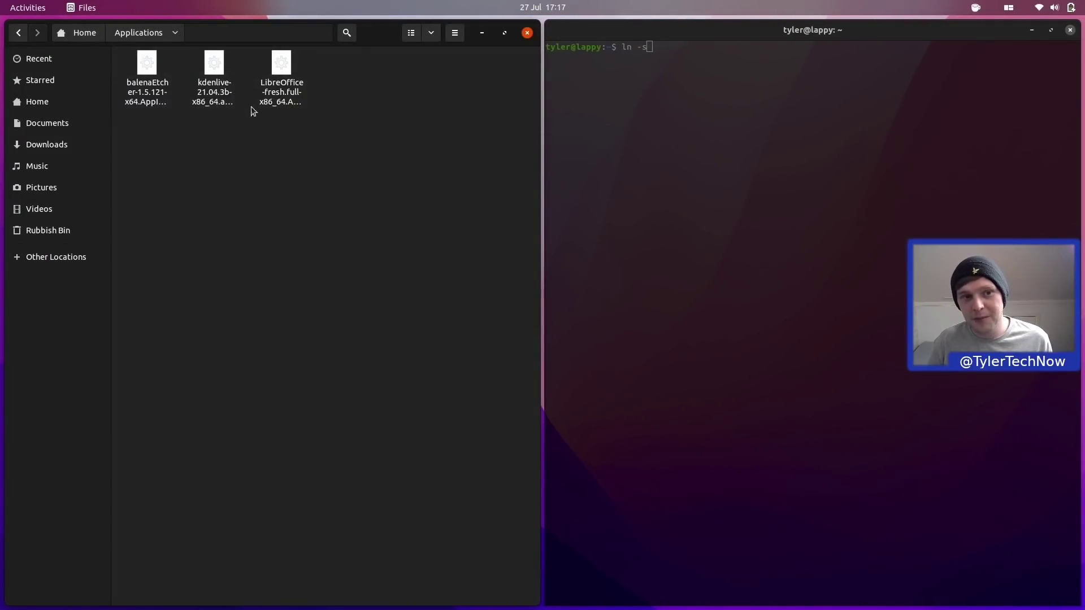
- Open the Apps folder on the SSD drive in Files
left_click(60, 263)
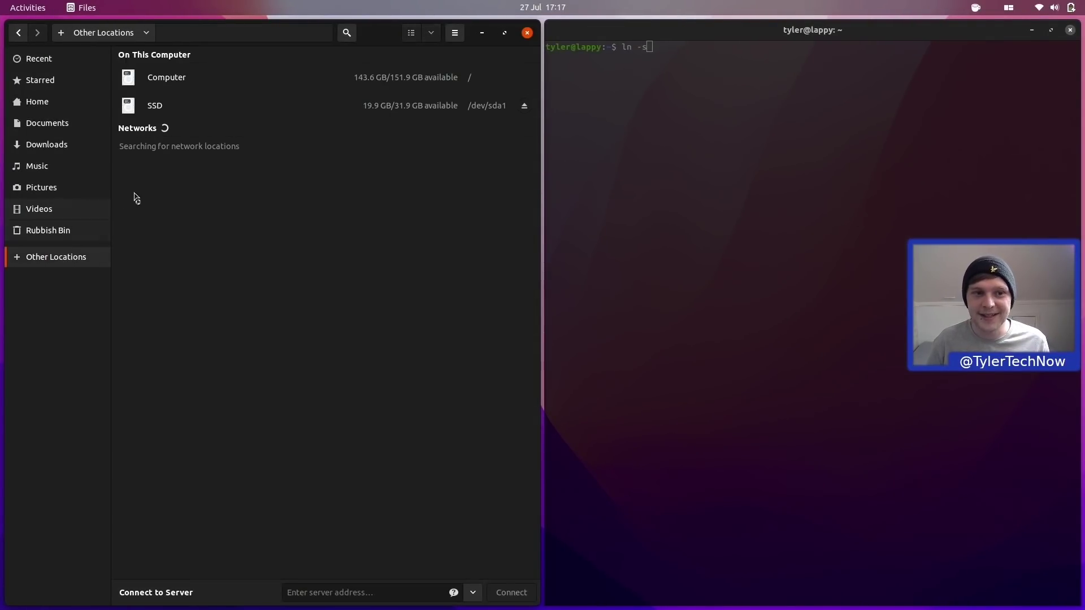
left_click(244, 96)
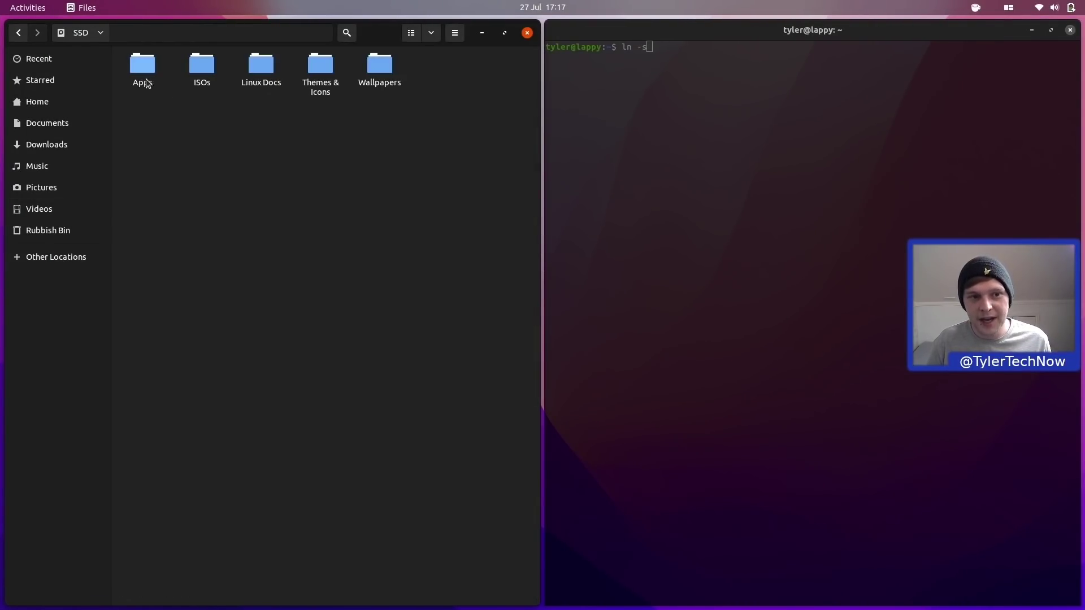
left_click(135, 70)
double_click(135, 70)
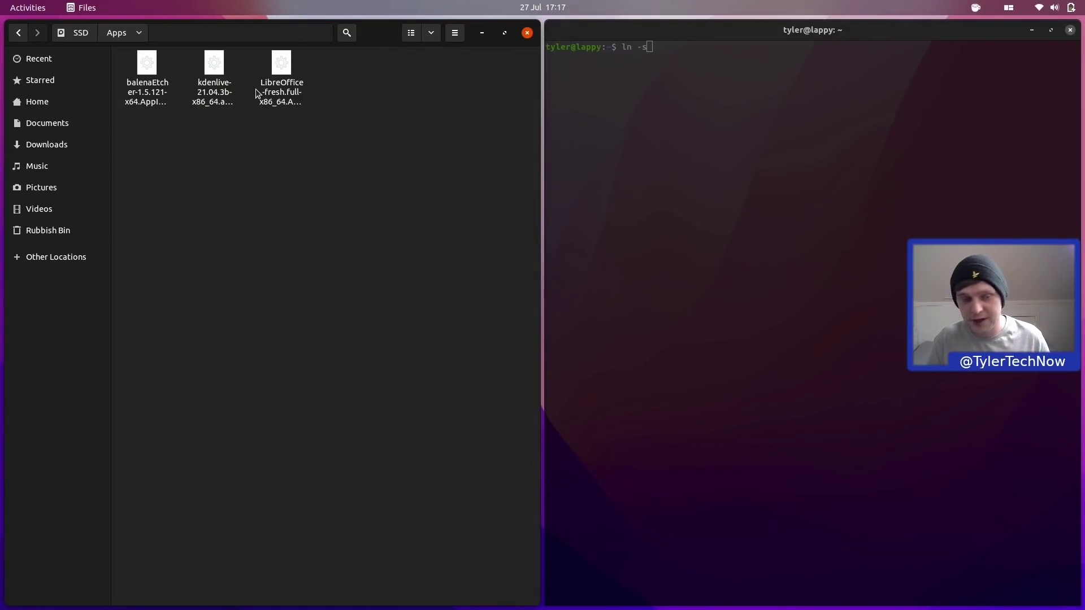
- Switch to the empty workspace after Files and the terminal, and search for and launch Kdenlive
key("ctrl+alt+Right")
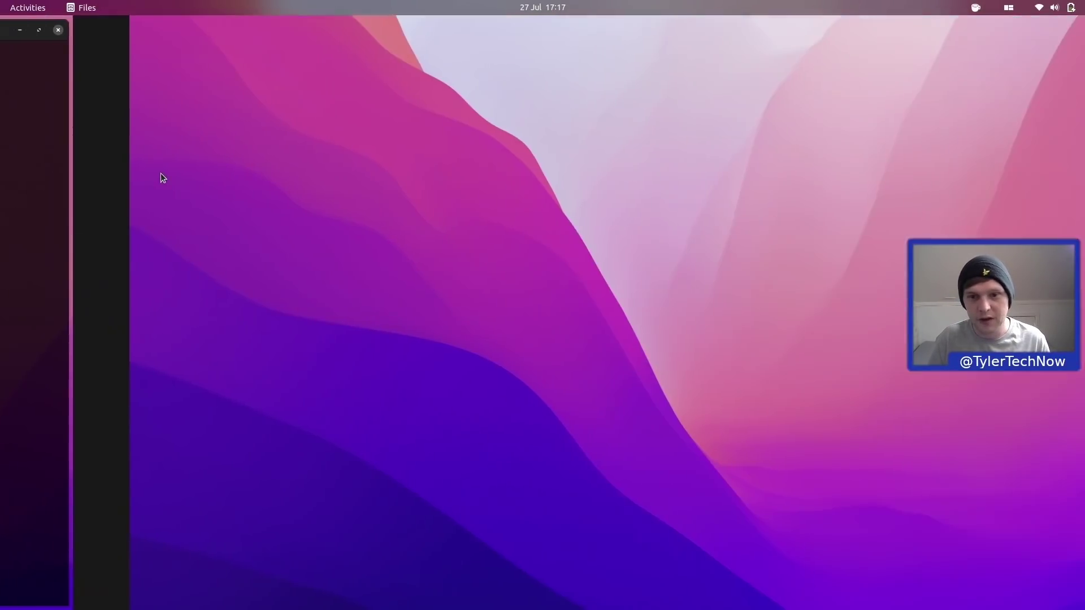
key("super")
type("kdenl")
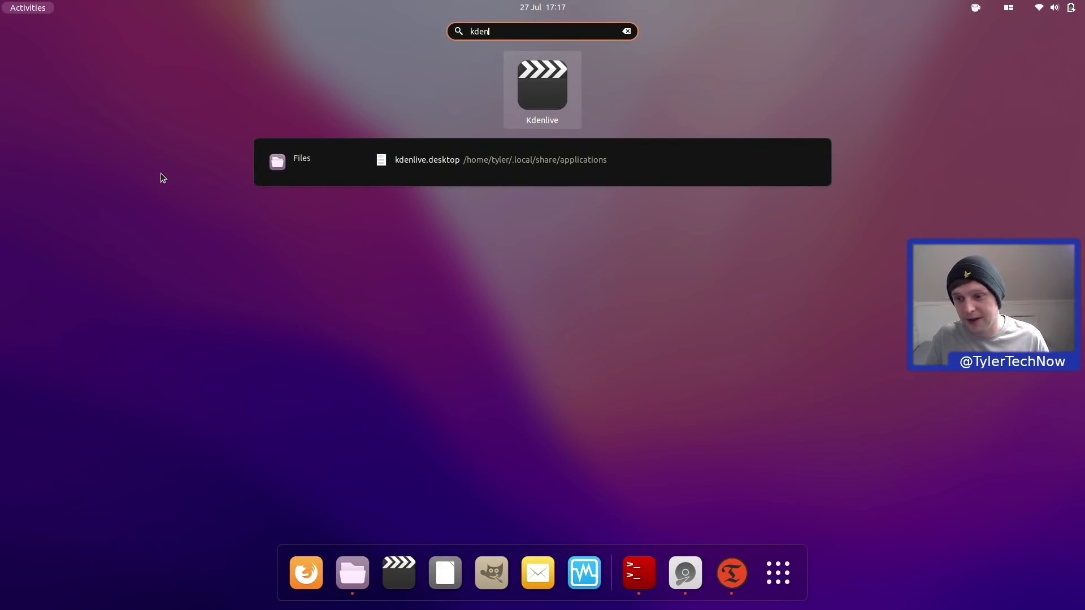
key("Return")
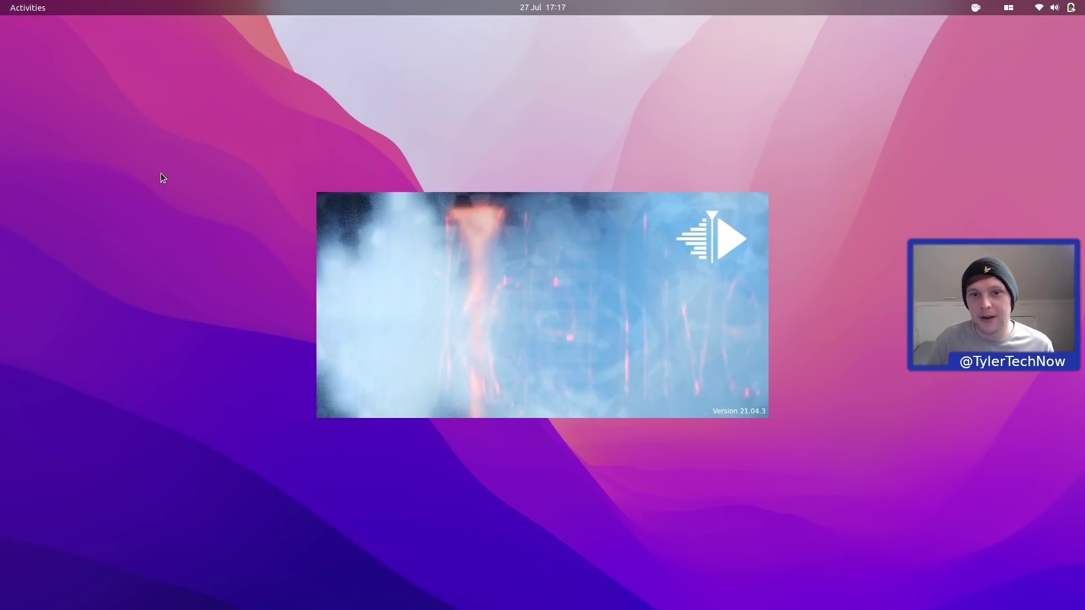
- Search for Etcher from the empty workspace after Kdenlive and launch it
key("super")
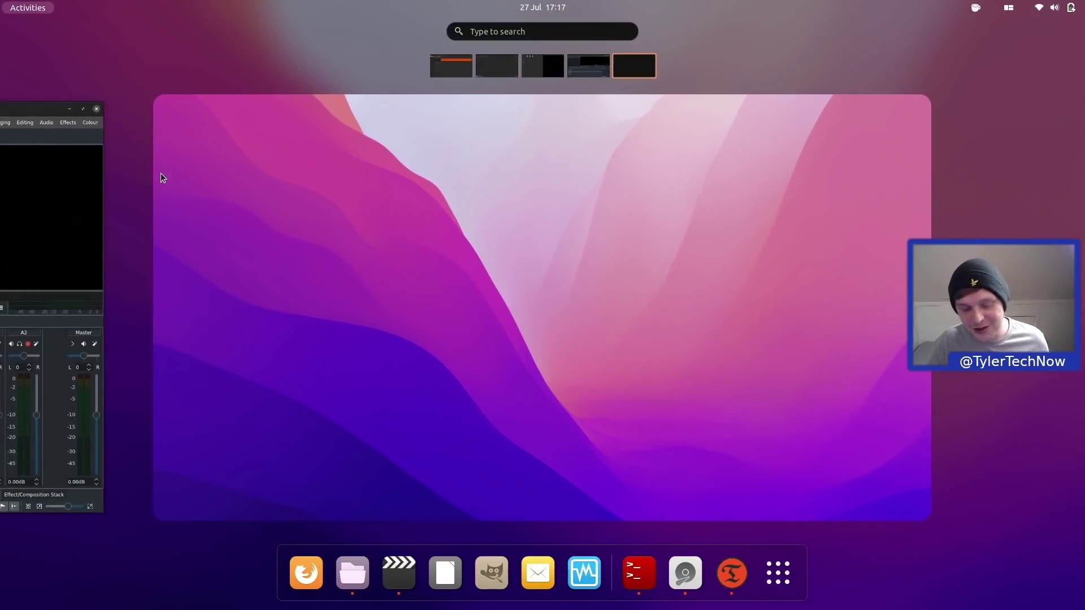
type("etch")
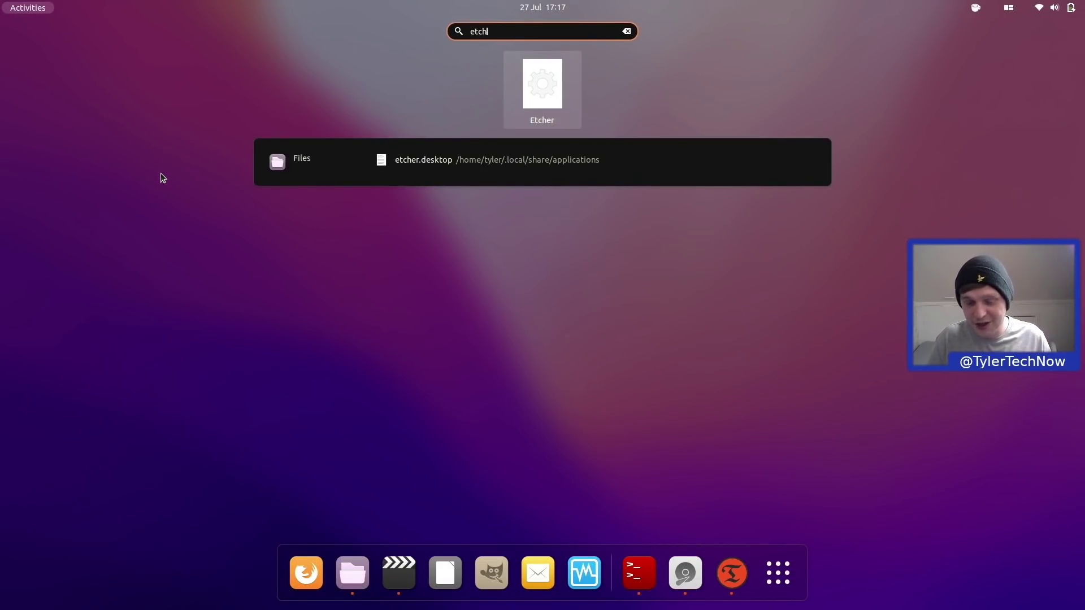
key("Return")
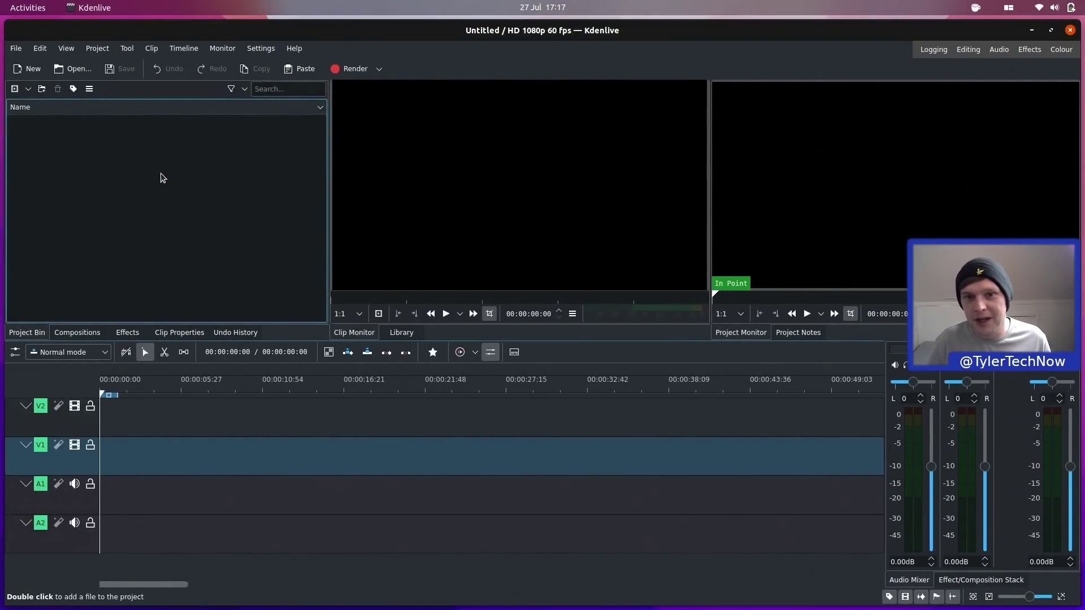
- Close the Kdenlive window from the overview and return to the workspace with Files and the terminal
key("super")
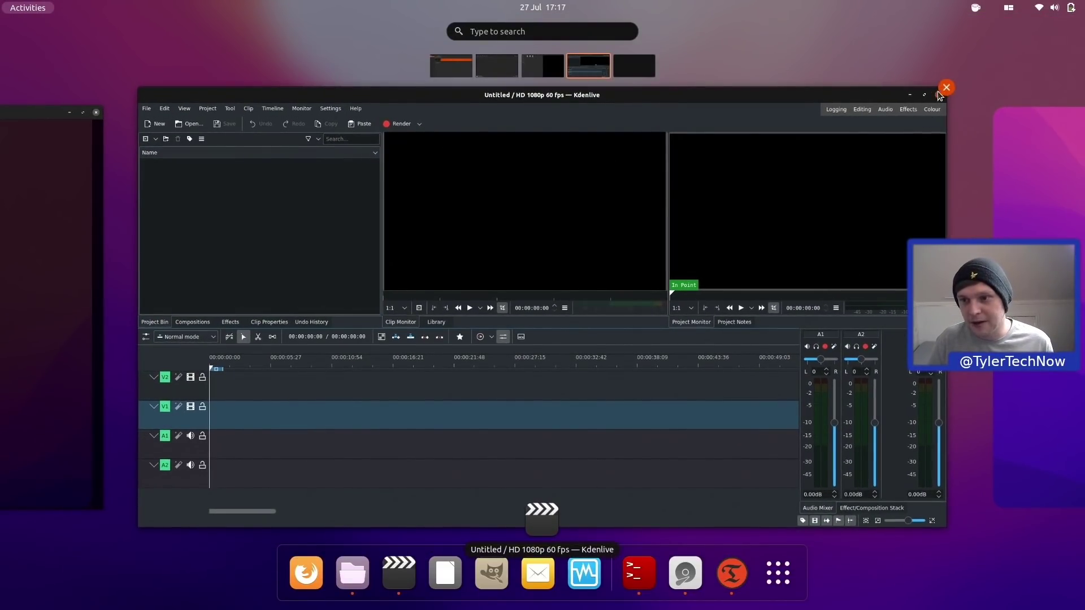
left_click(946, 88)
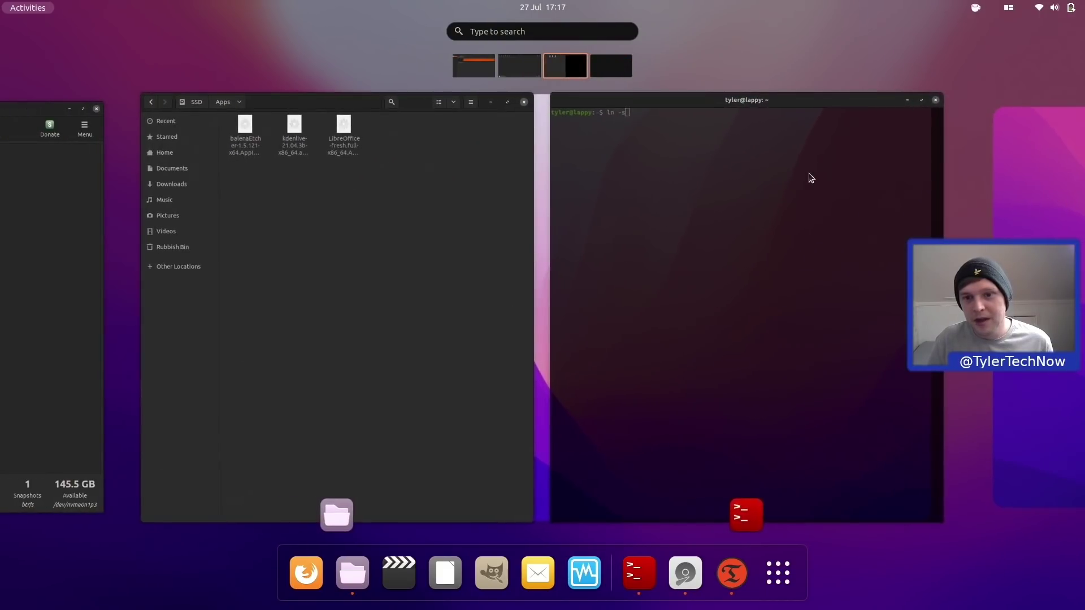
left_click(525, 230)
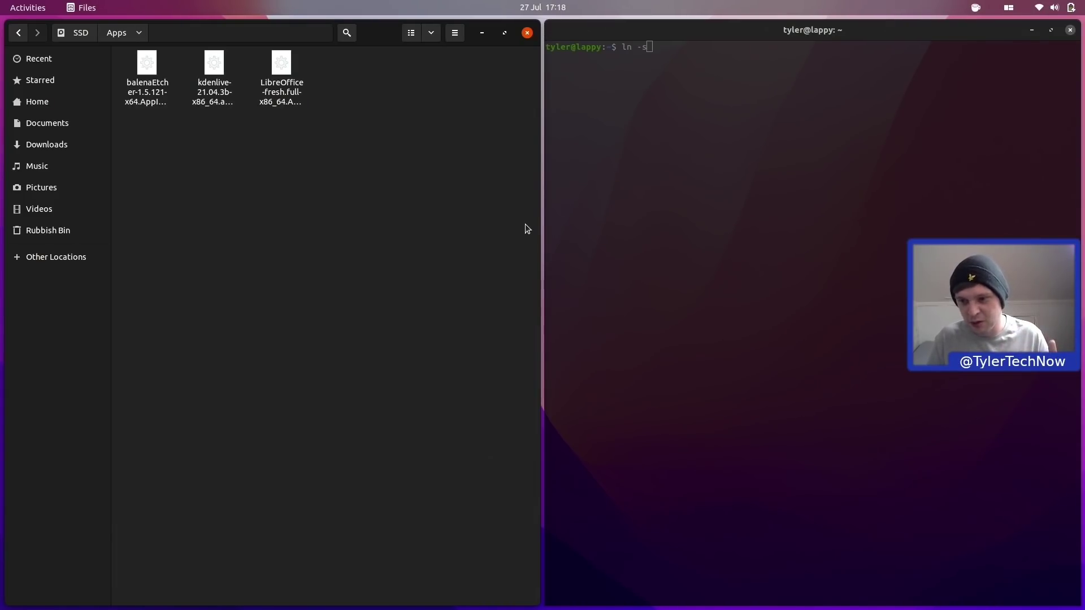
- Browse from the home folder through .local and share to the applications folder in Files
left_click(83, 256)
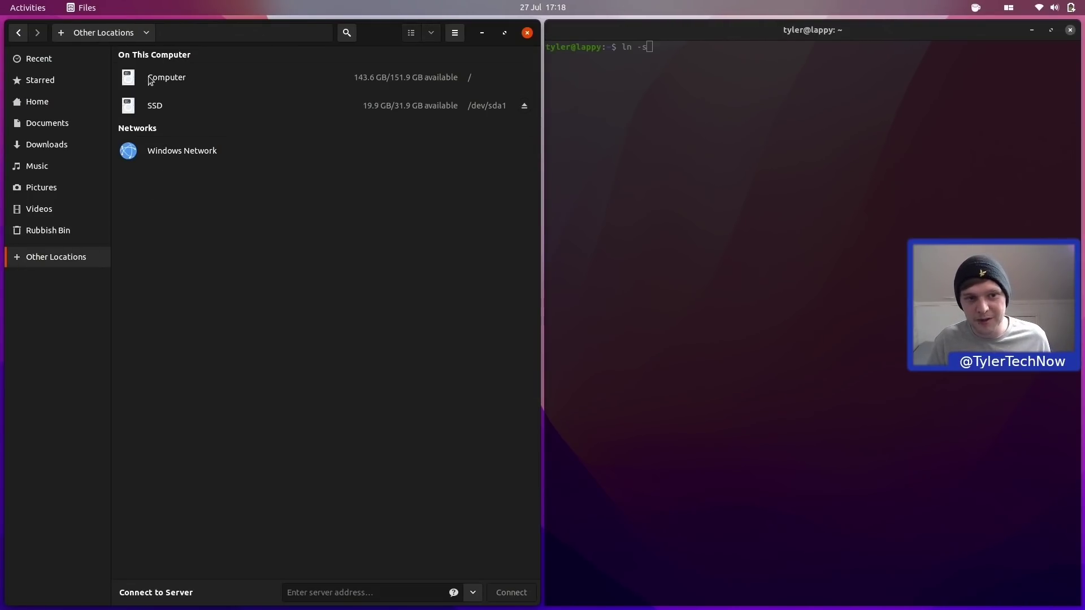
left_click(52, 102)
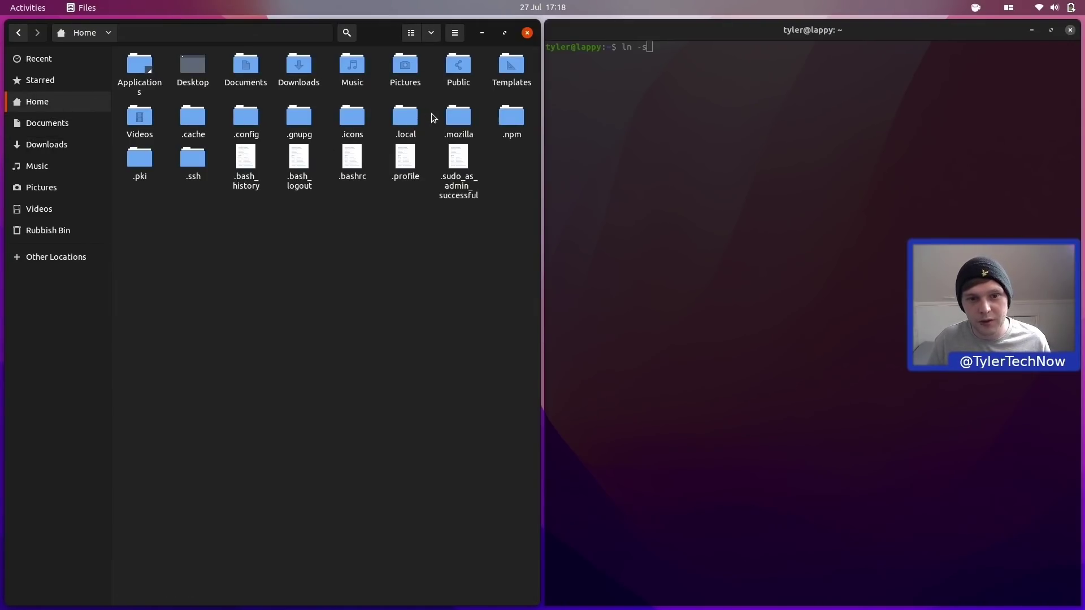
left_click(404, 122)
double_click(403, 122)
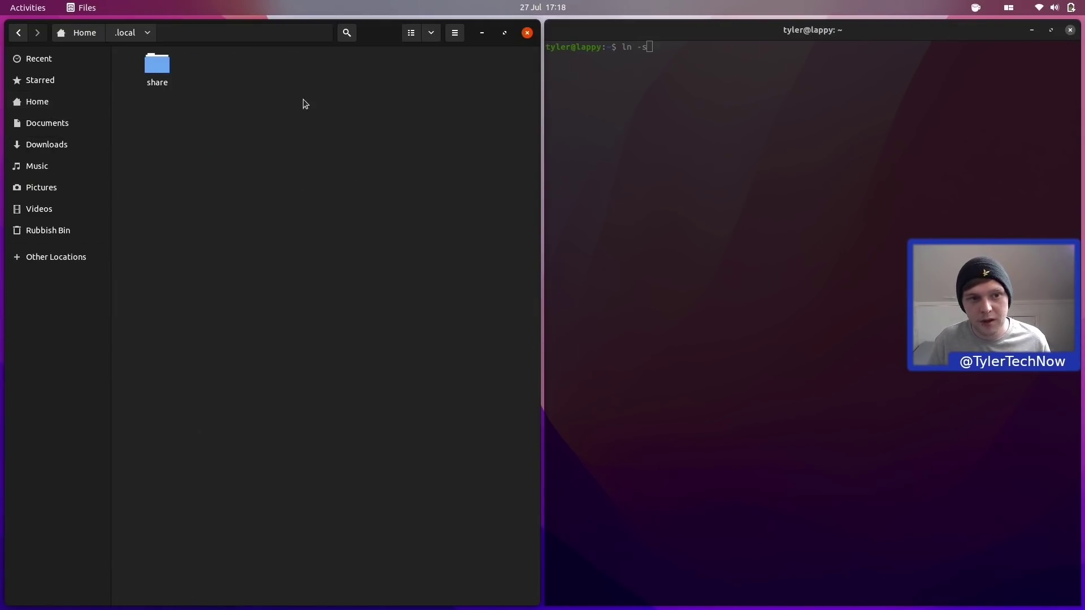
left_click(157, 69)
double_click(157, 69)
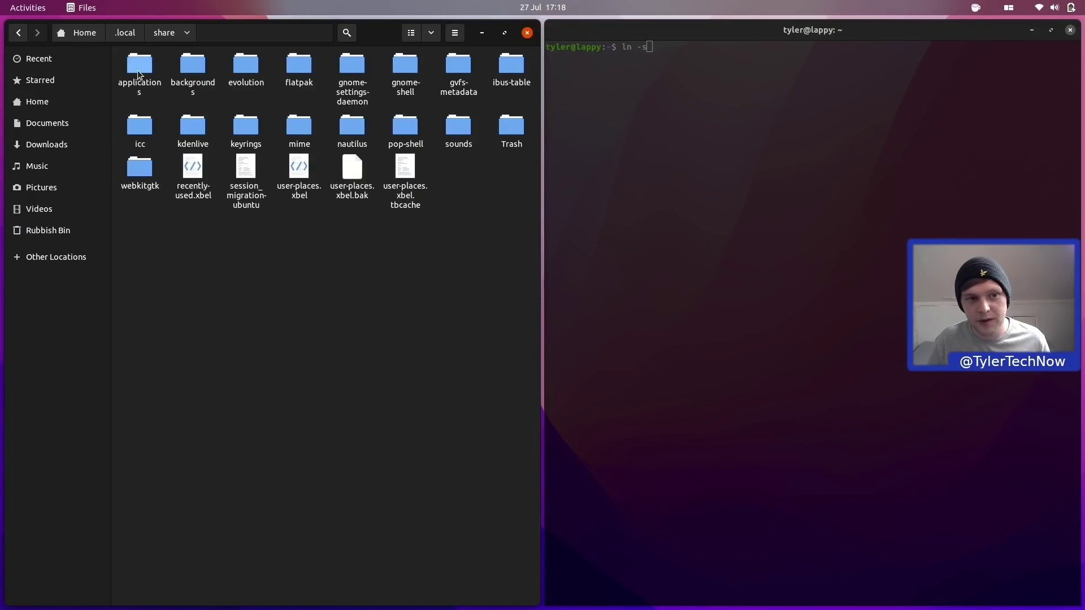
double_click(139, 65)
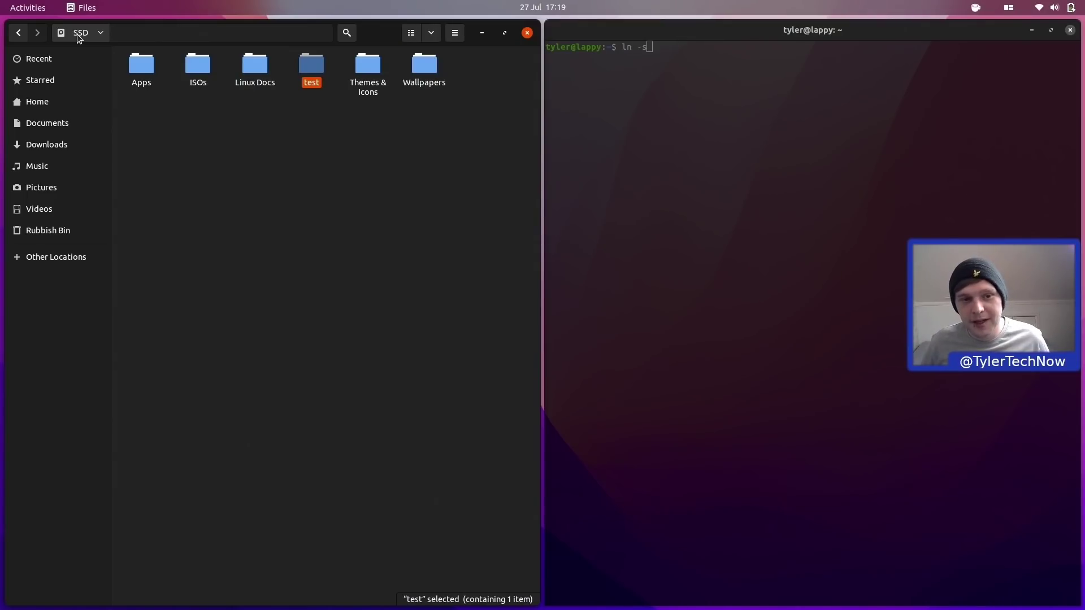
- Look inside the test folder on the SSD, then return to the home folder and turn off the display of hidden files
double_click(313, 78)
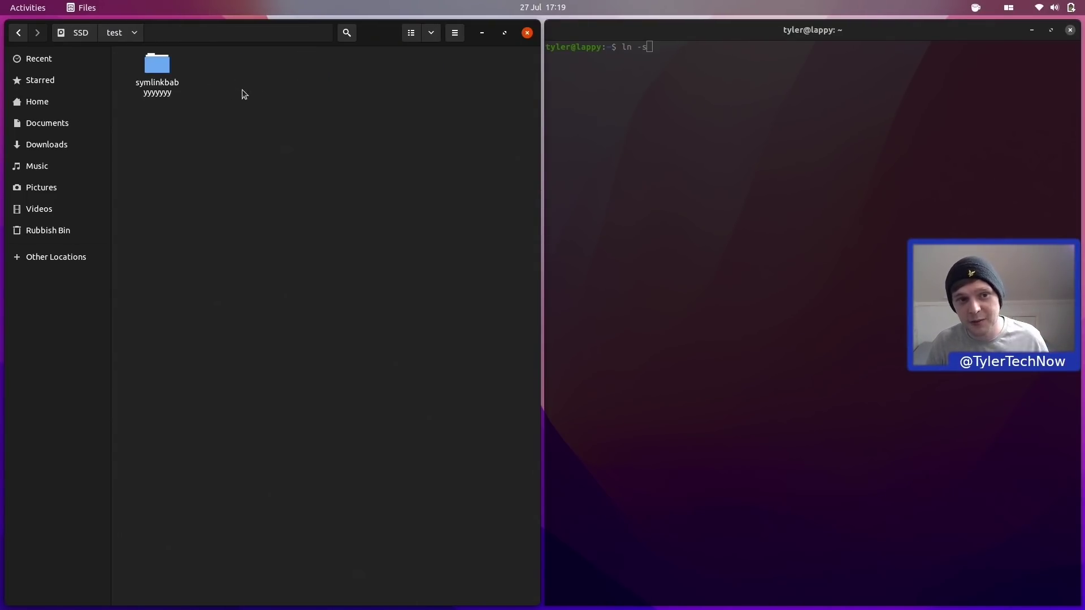
left_click(80, 33)
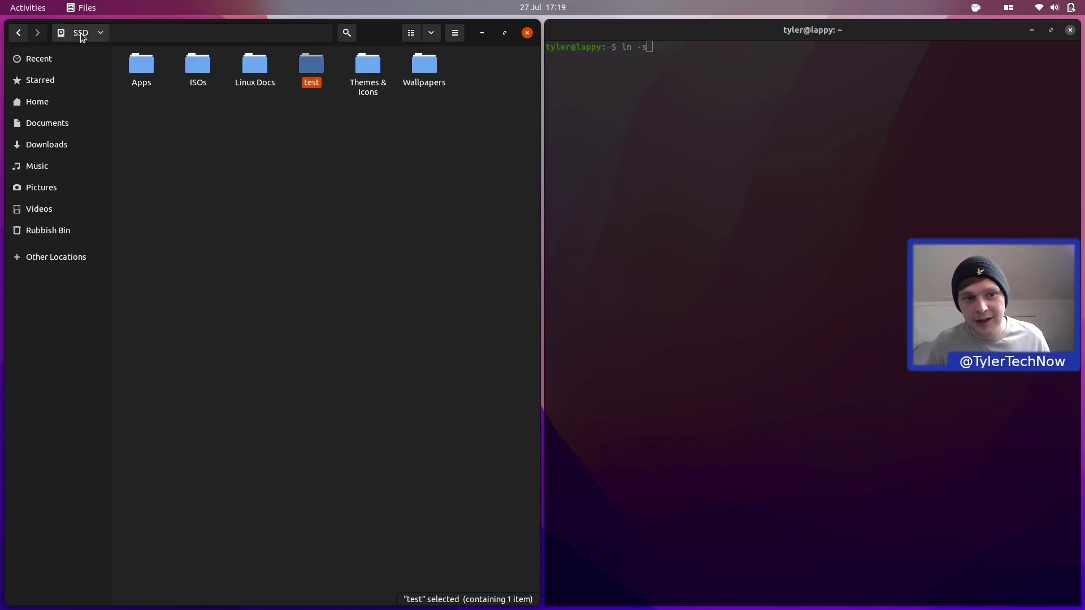
left_click(53, 100)
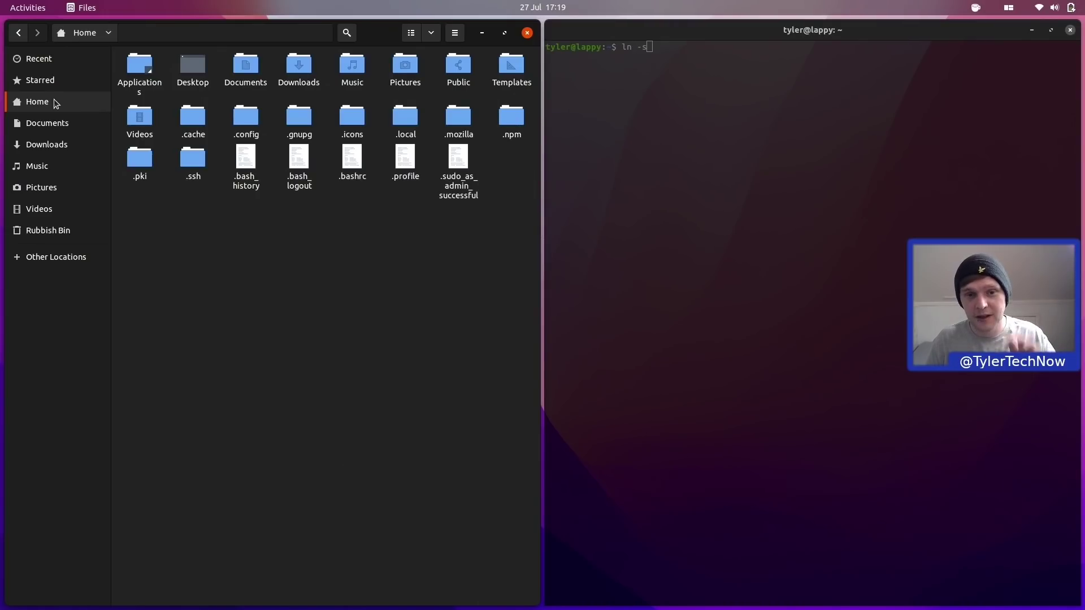
key("ctrl+h")
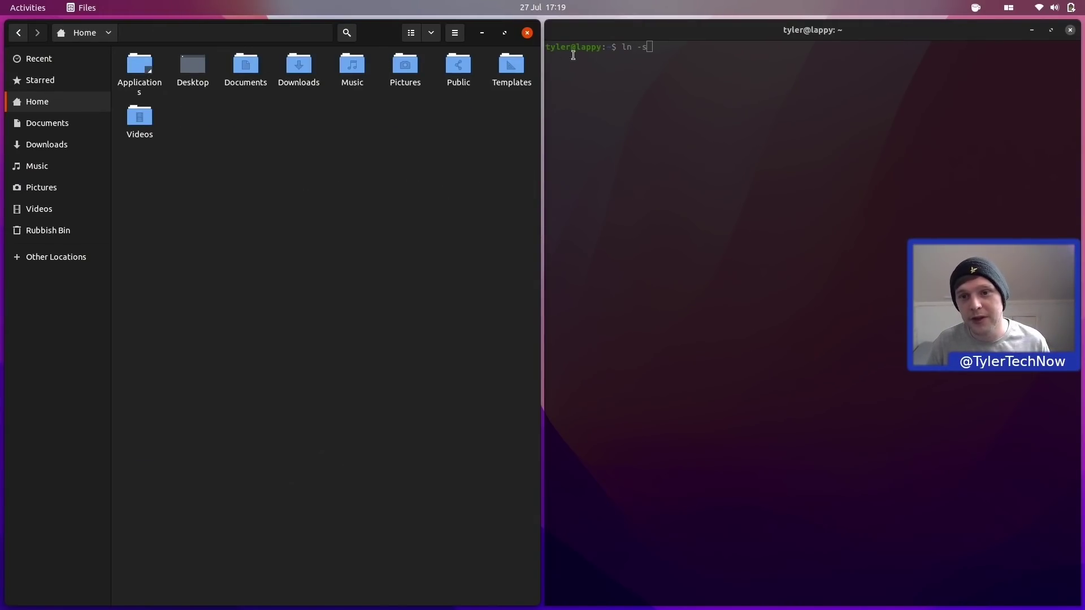
- Run ln -s /mnt/SSD/test/ ~/ in the terminal and open the linked test folder from the home folder in Files
left_click(622, 69)
type("ln -s /mnt")
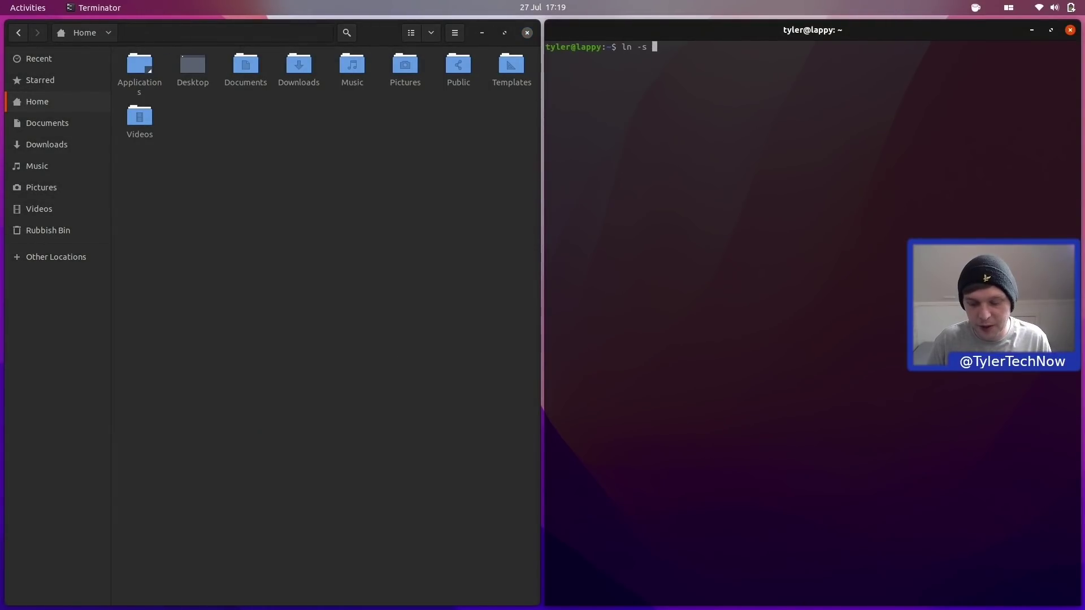
type("/")
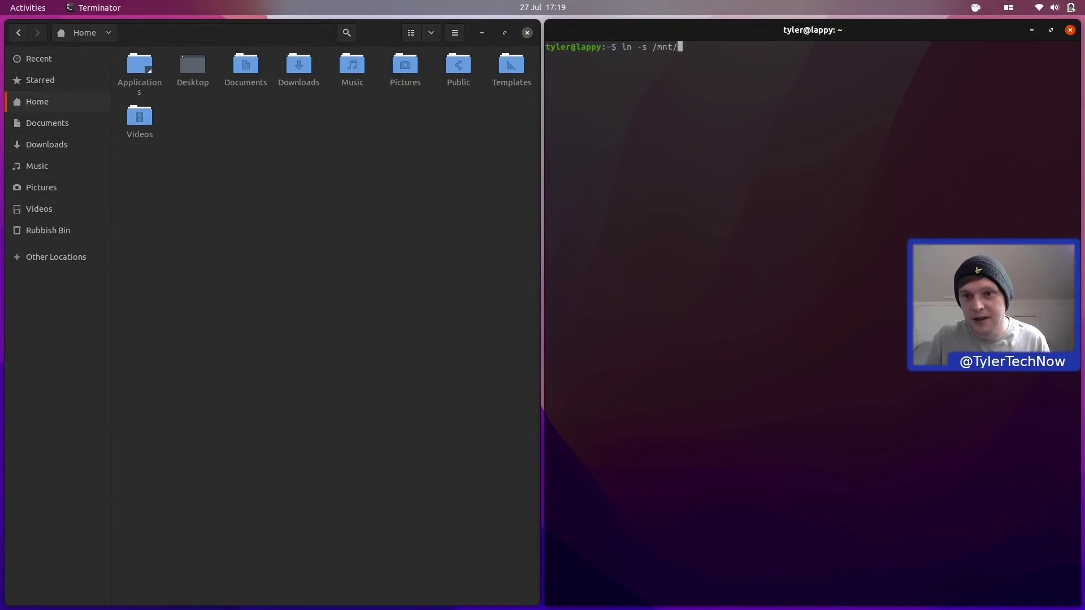
key("Tab")
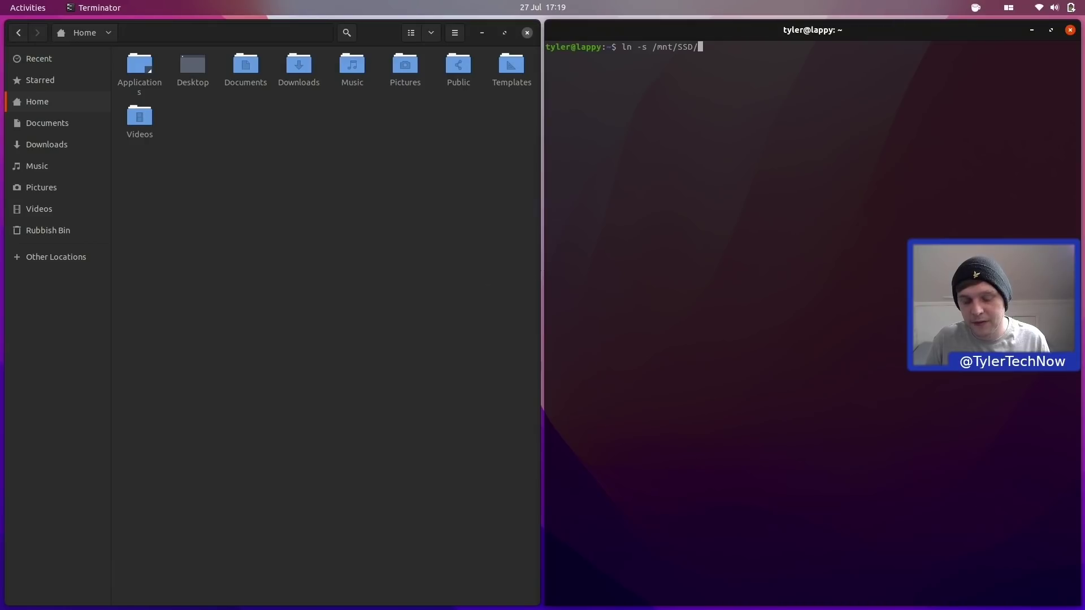
type("t")
key("Tab")
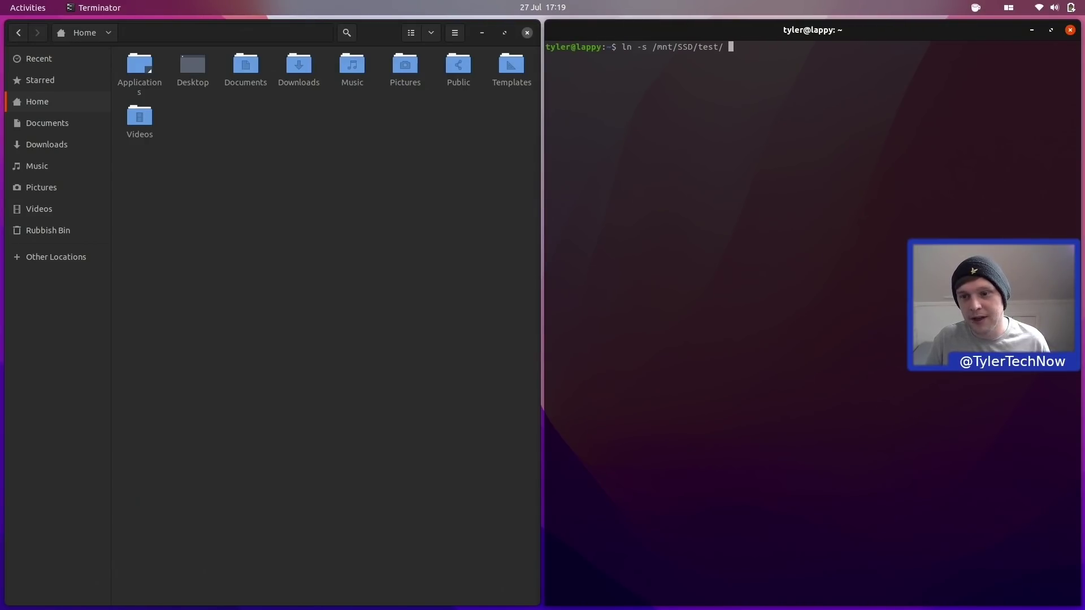
type("~")
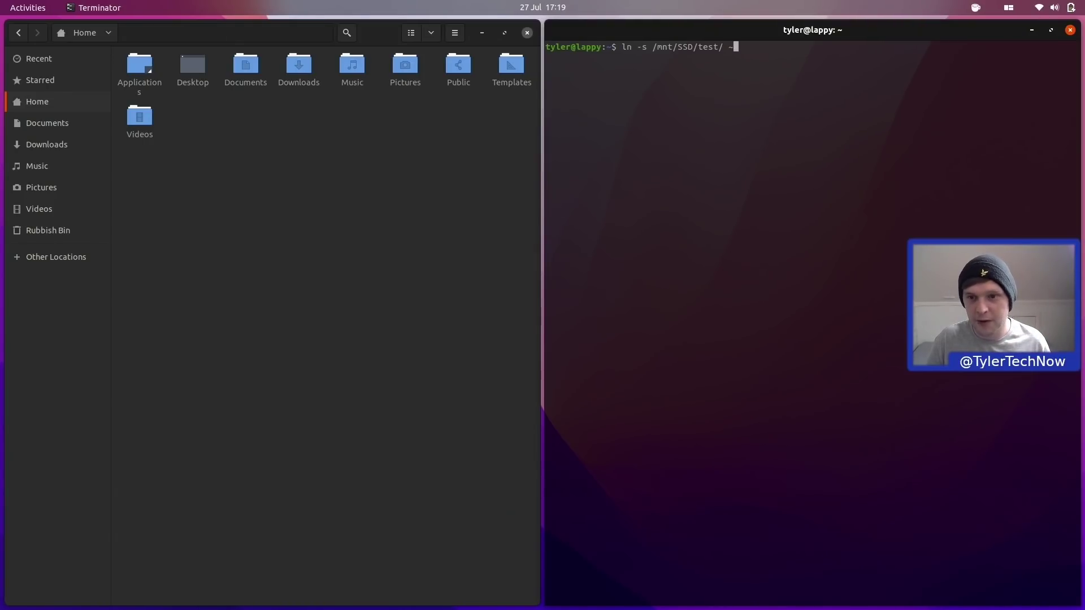
type("/")
key("Return")
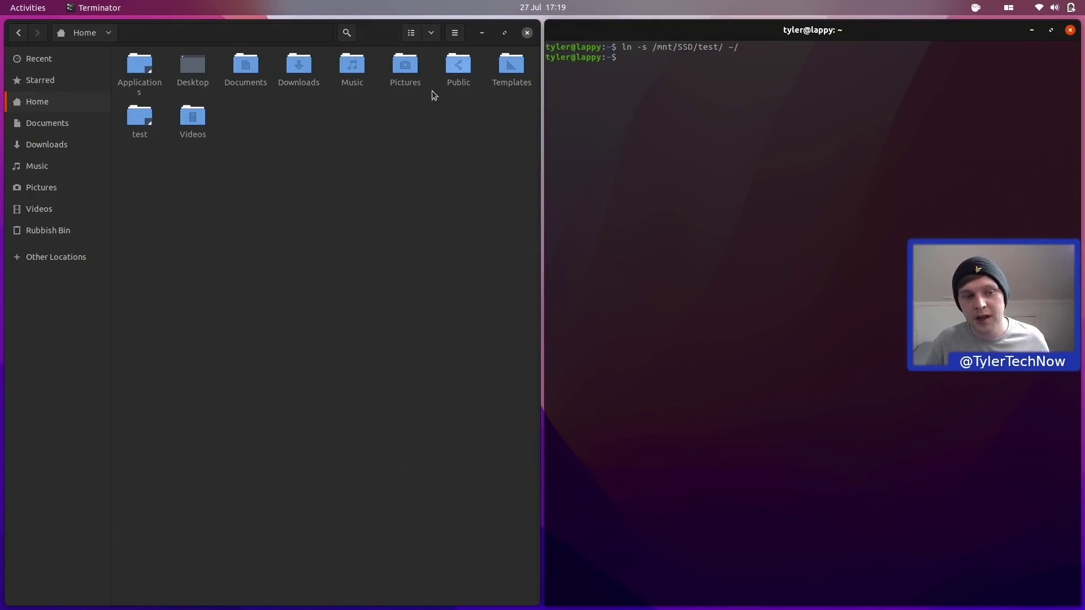
left_click(136, 125)
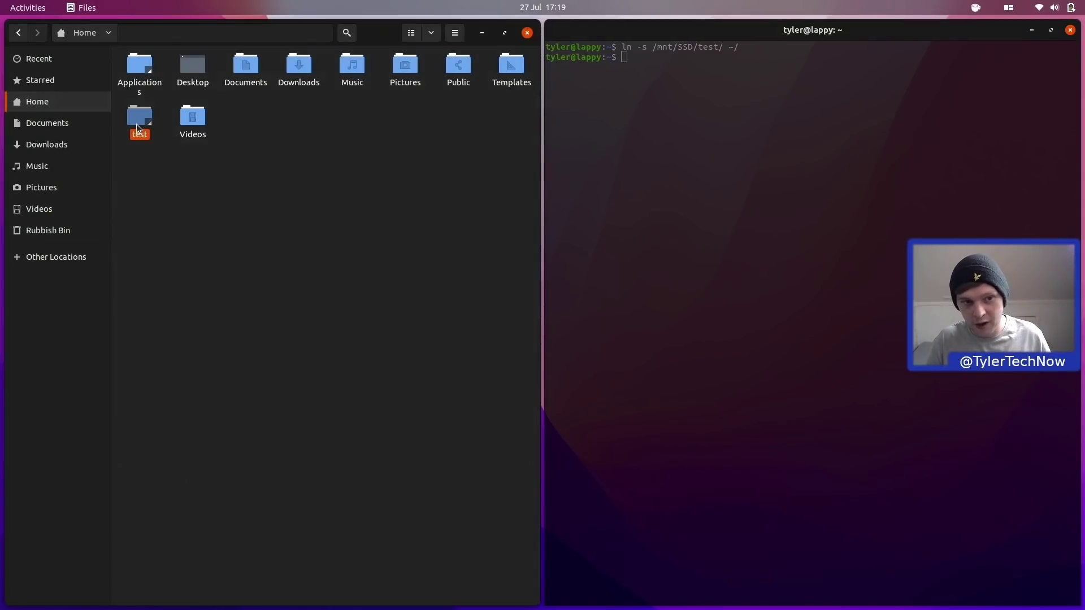
double_click(137, 127)
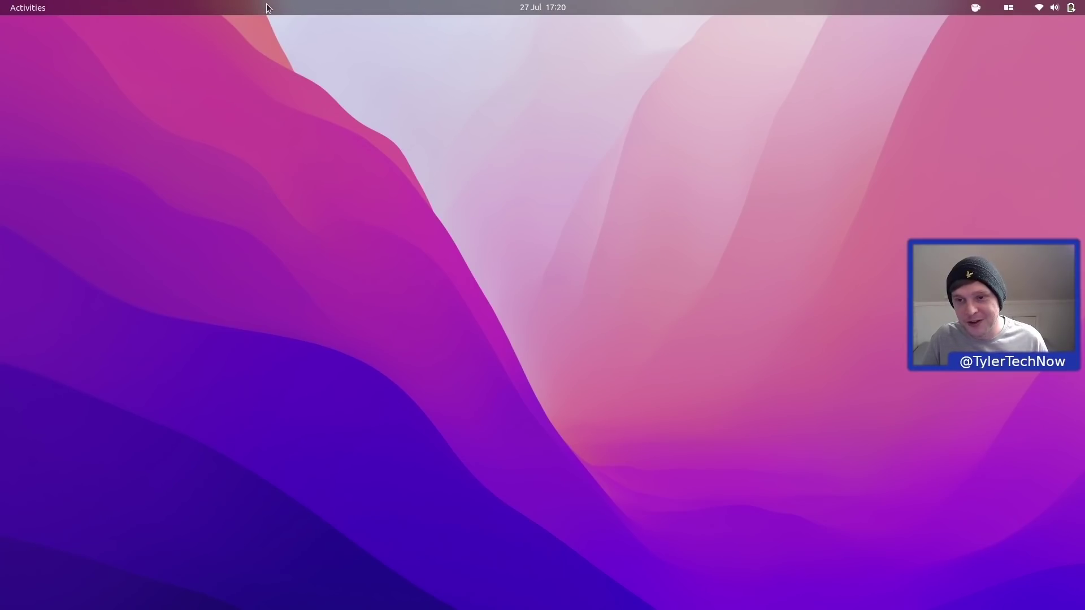
- Examine the activities overview and the application grid from the empty workspace, then return to the desktop
key("super")
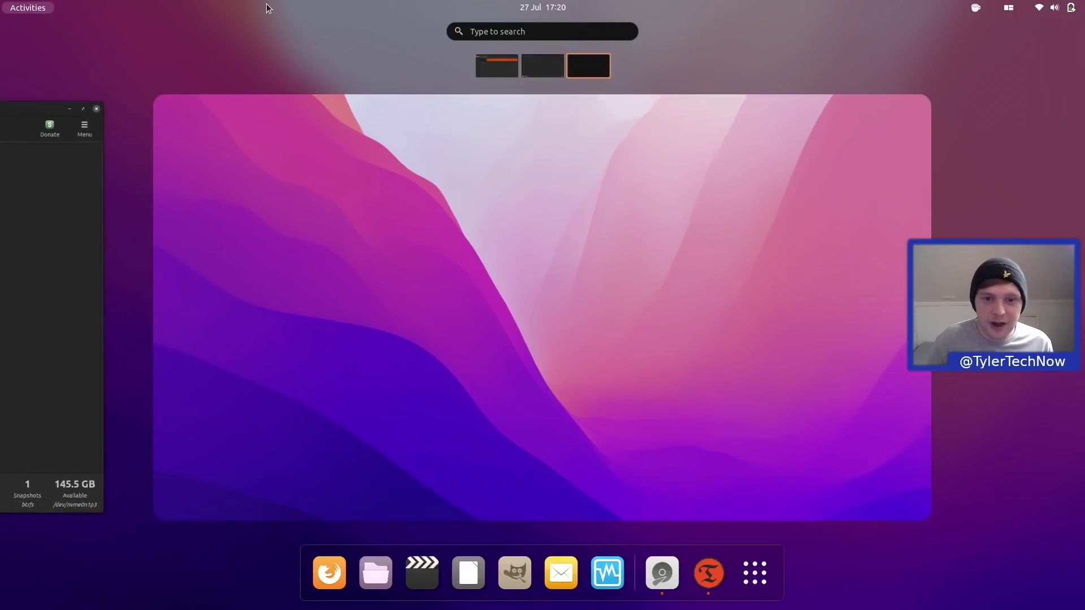
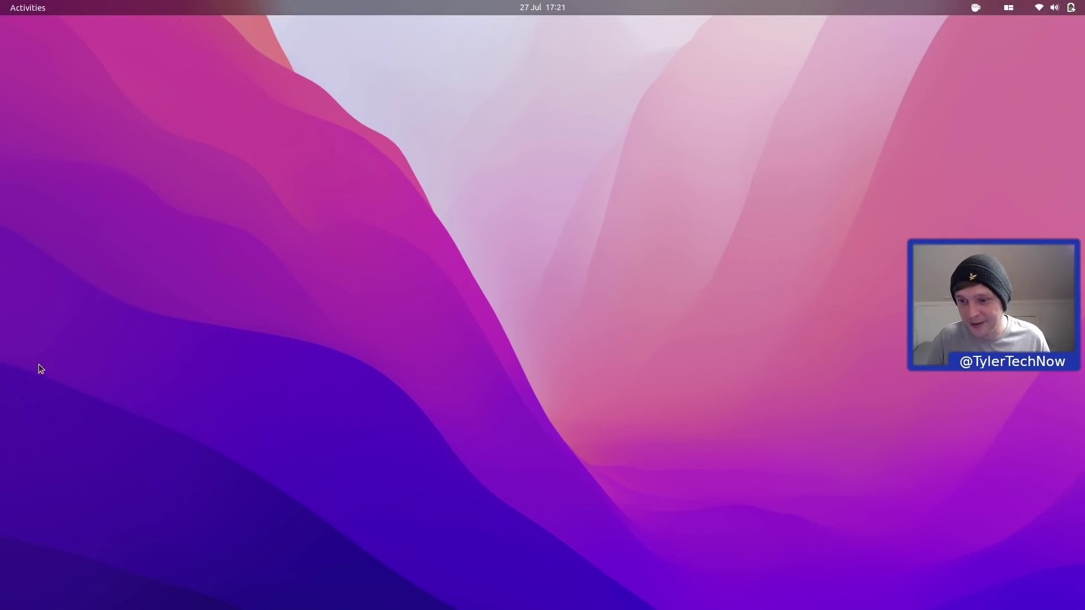
key("super")
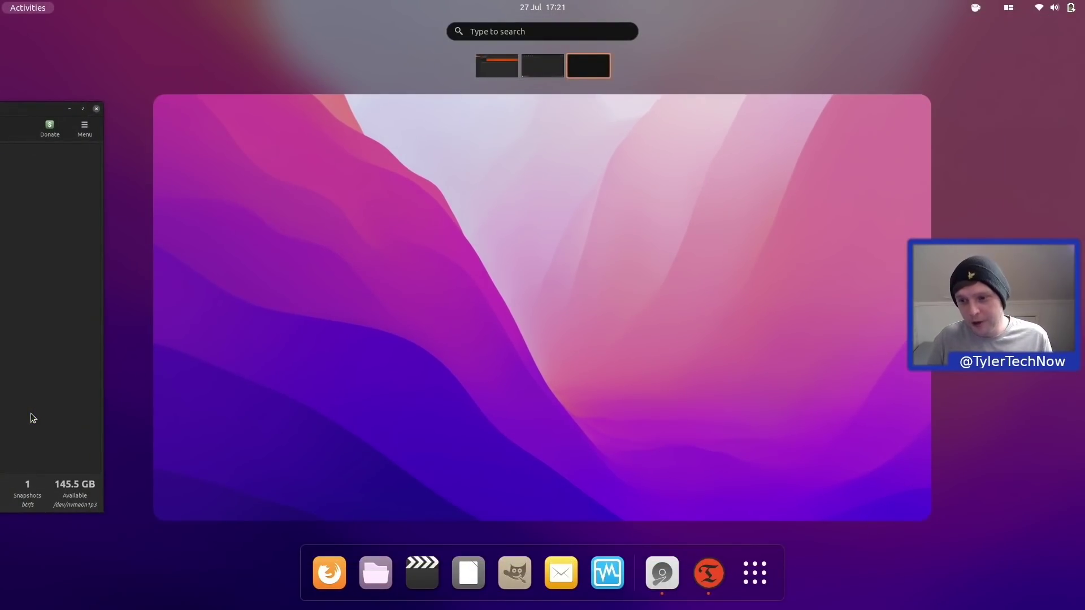
key("super")
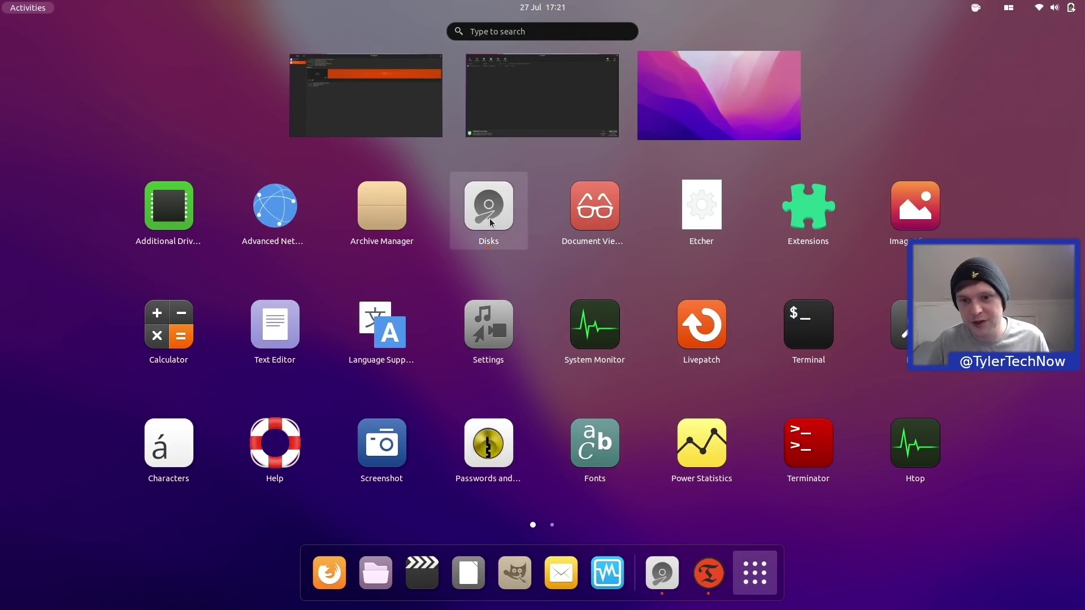
key("Escape")
scroll(490, 218, "up", 2)
scroll(490, 218, "down", 2)
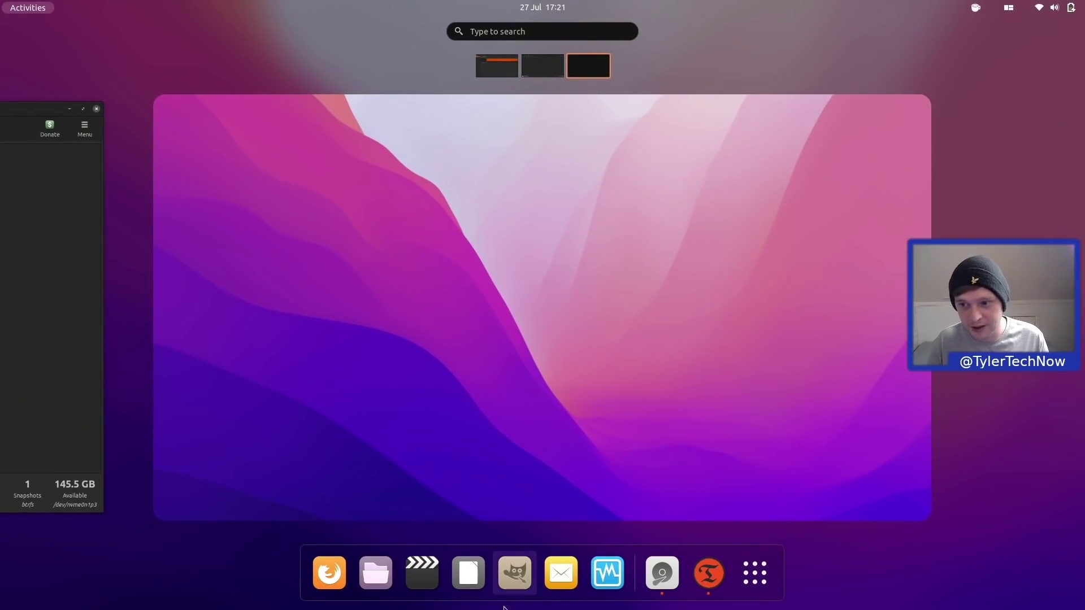
left_click(495, 179)
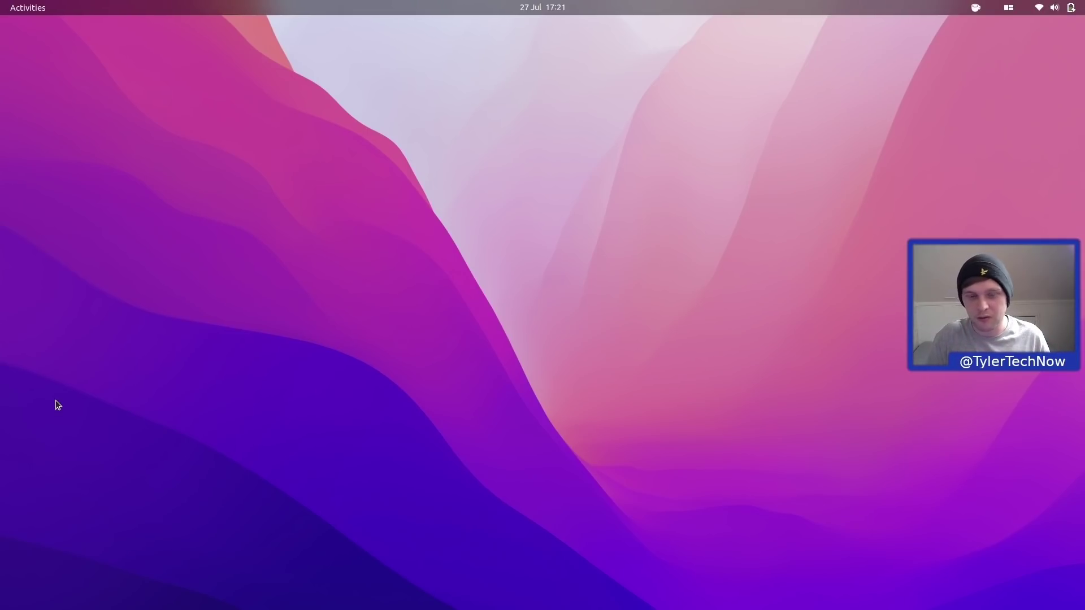
- Open the Extensions app and turn on the built-in Ubuntu Dock extension
key("super")
type("ext")
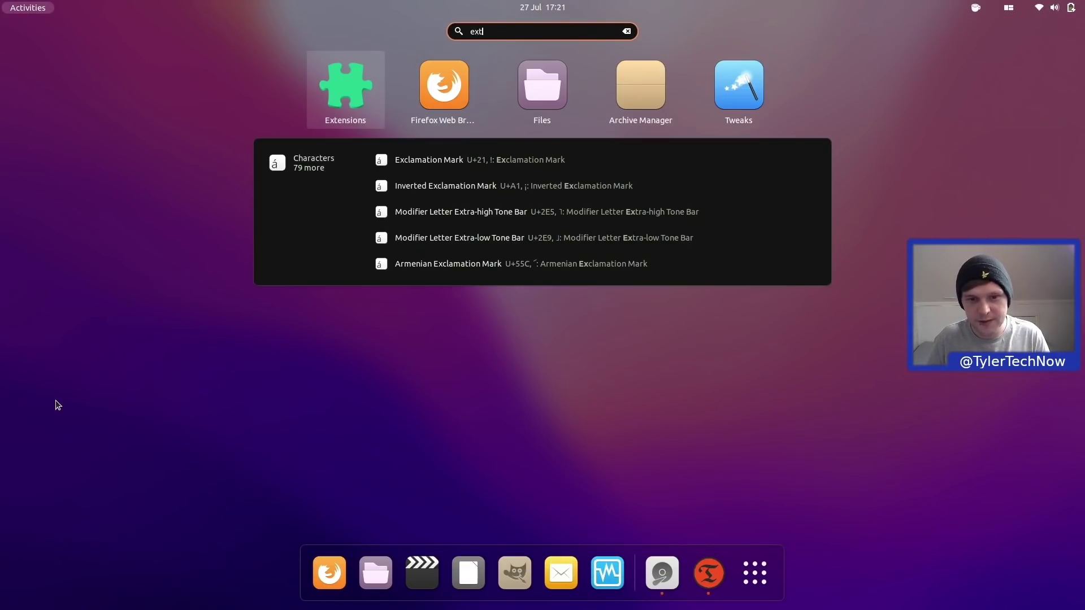
key("Return")
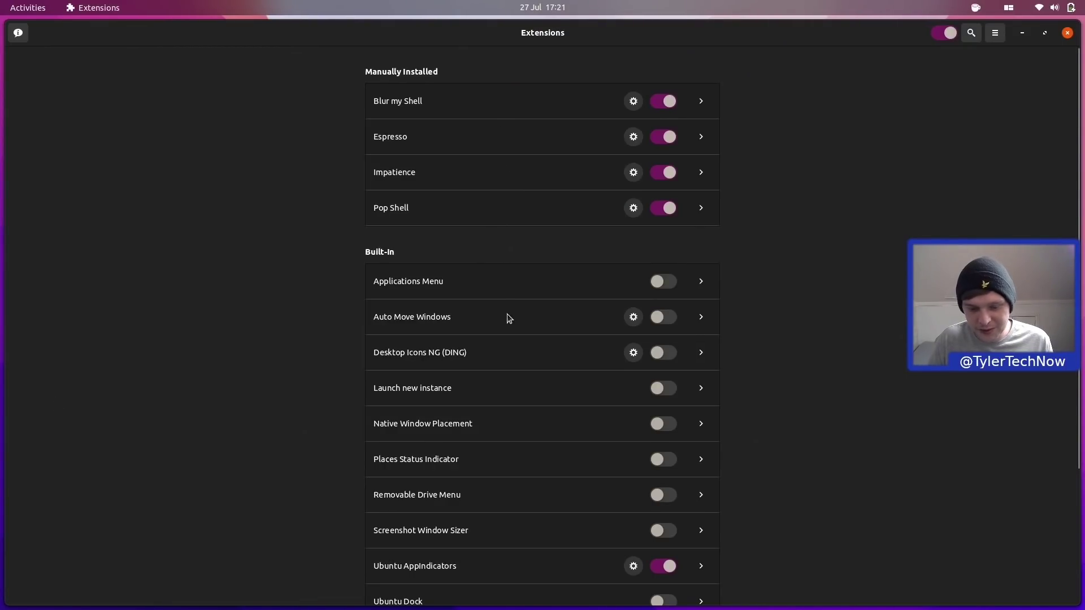
scroll(507, 313, "down", 5)
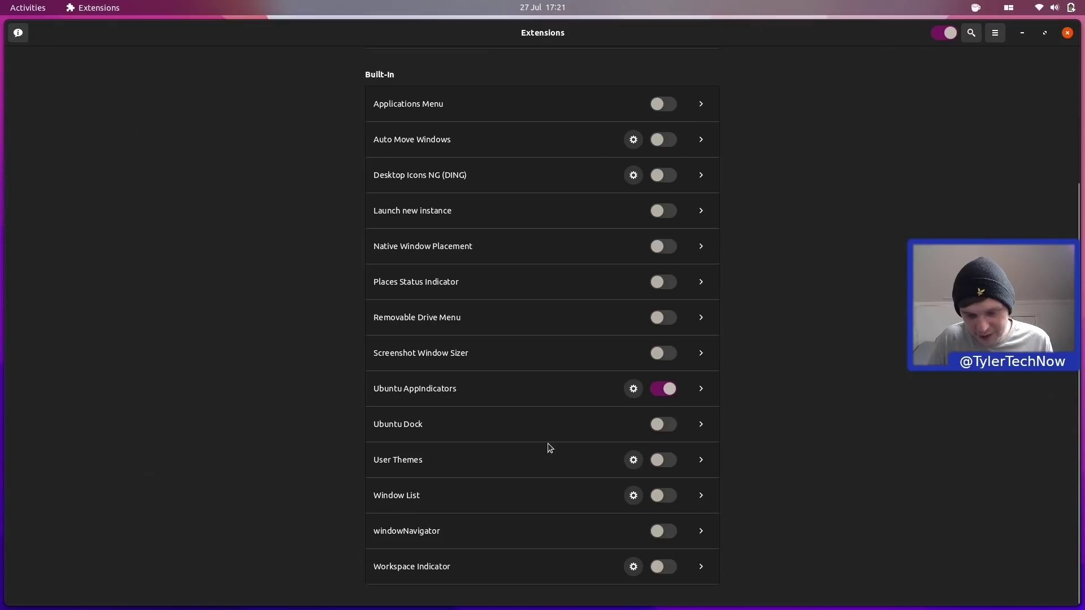
left_click(657, 429)
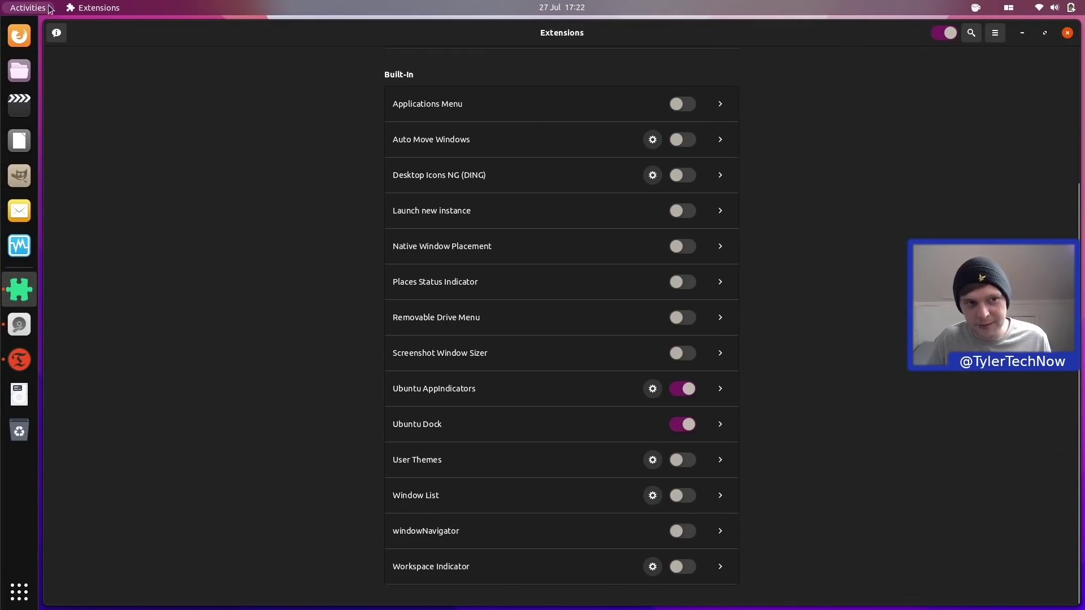
- Examine the activities overview, application grid and empty workspace with the Ubuntu Dock enabled, ending on the Extensions workspace in the overview
scroll(198, 136, "up", 5)
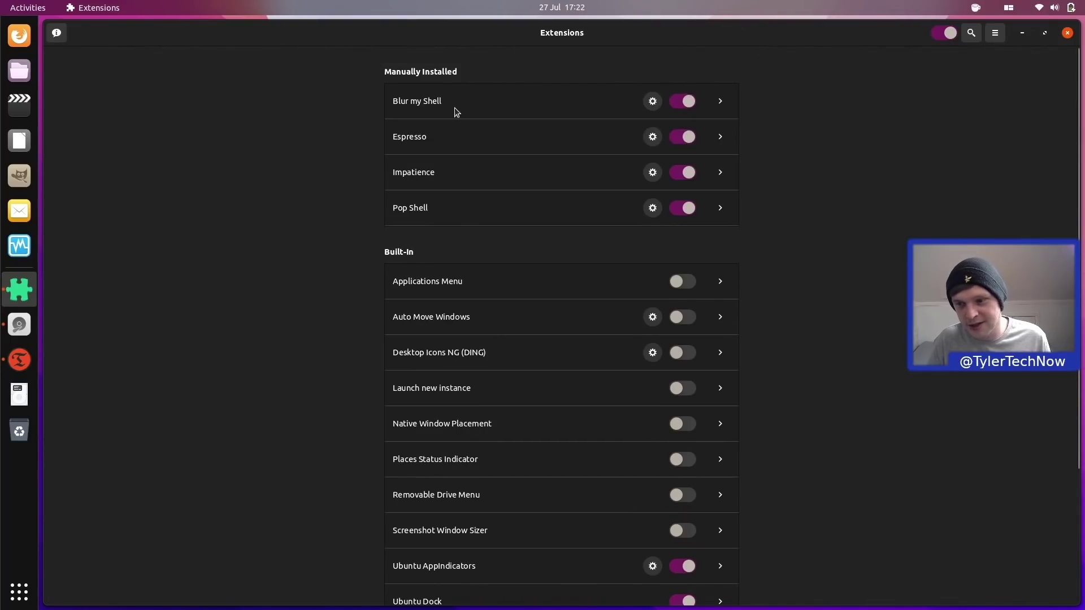
key("super")
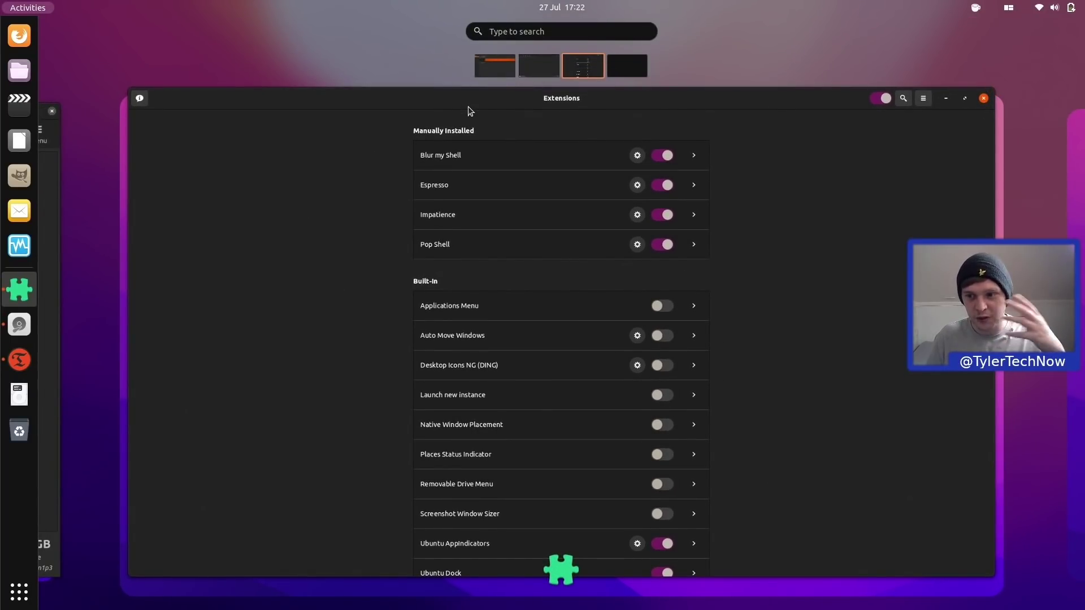
key("super")
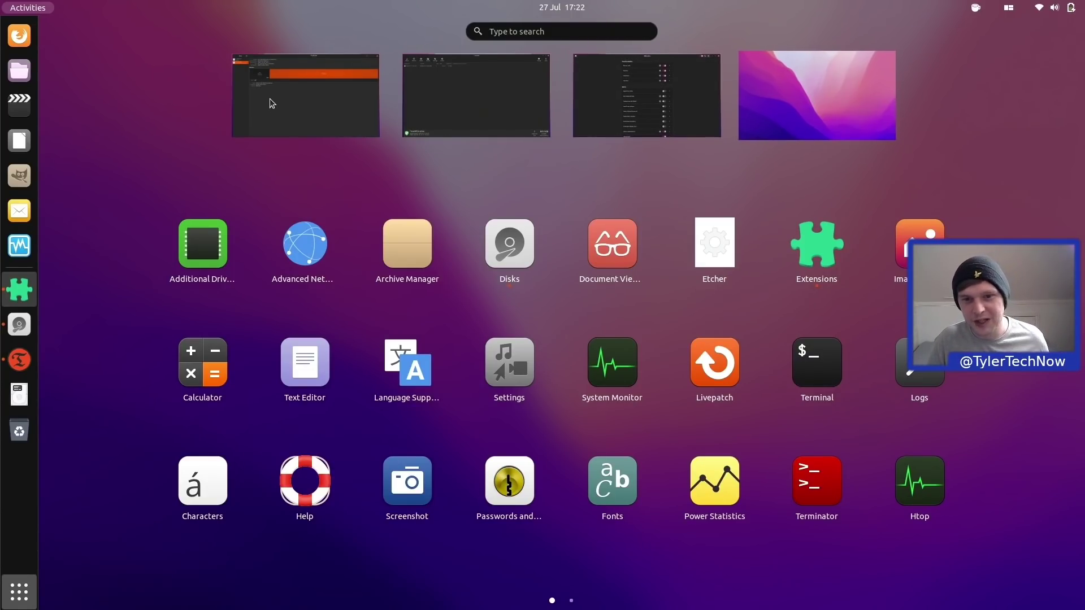
key("Escape")
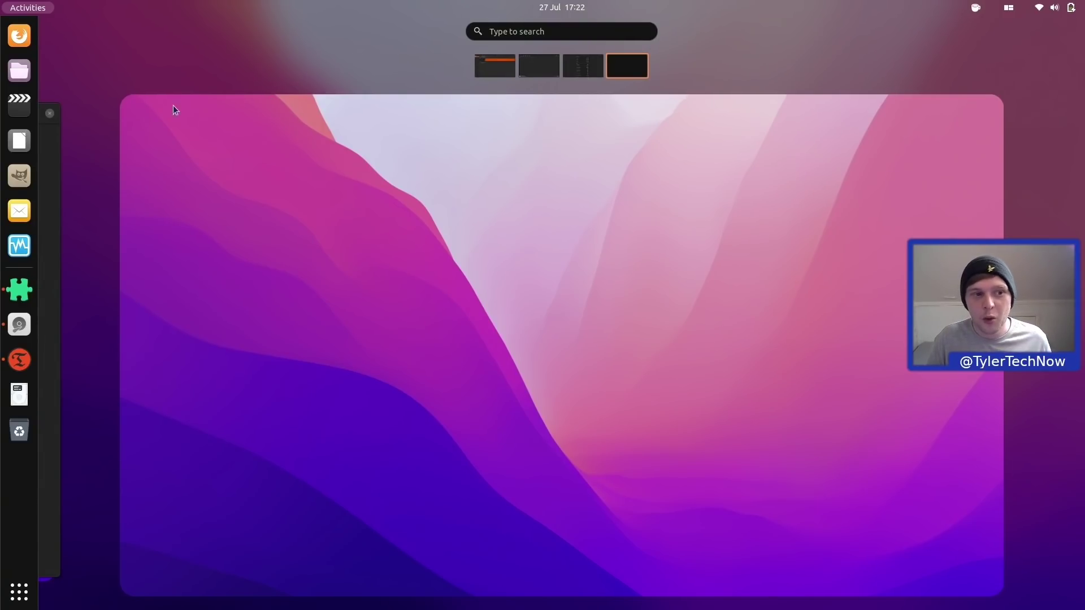
left_click(341, 307)
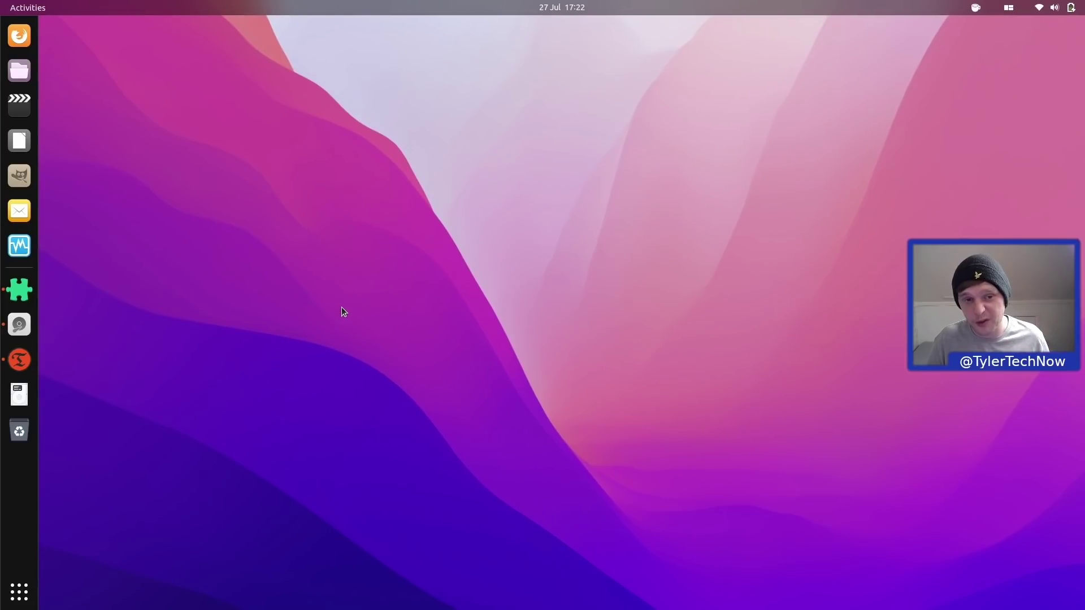
key("super")
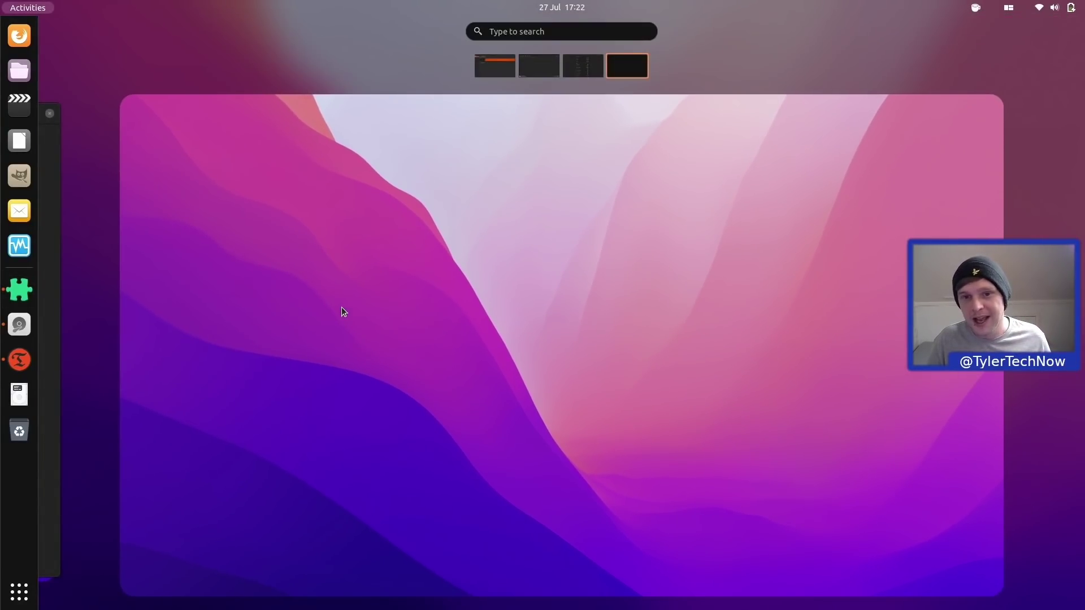
scroll(341, 307, "up", 1)
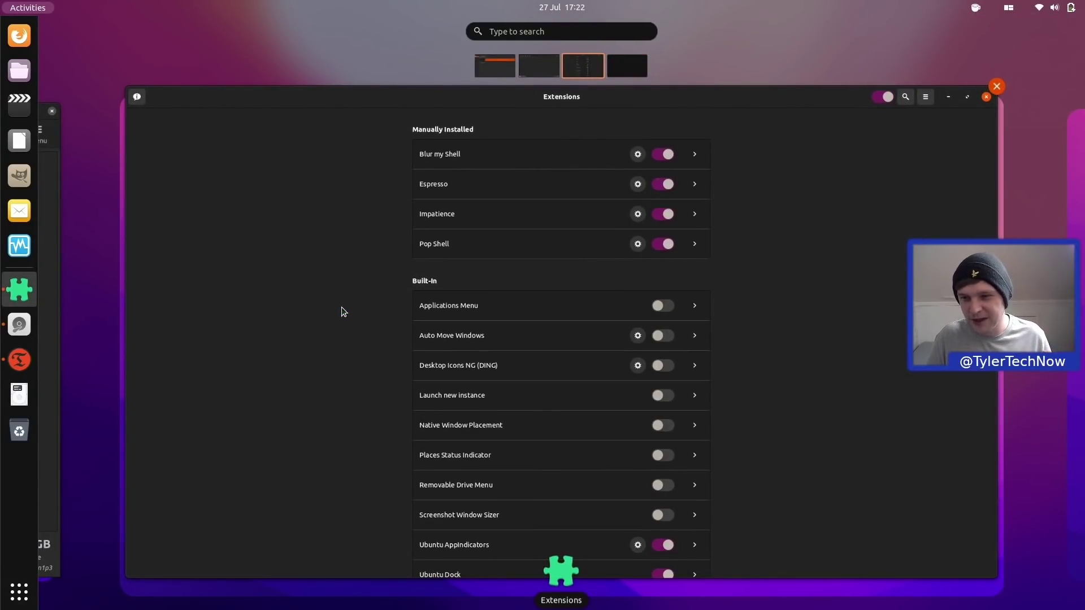
- Return to the Extensions window and turn off the Ubuntu Dock extension
left_click(341, 307)
scroll(473, 351, "down", 5)
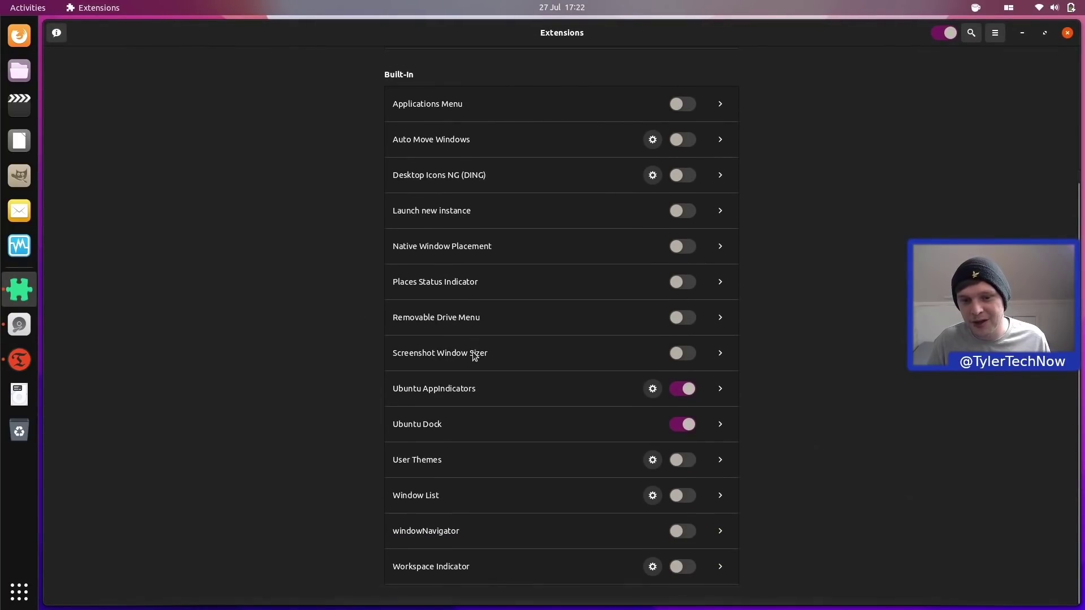
left_click(688, 423)
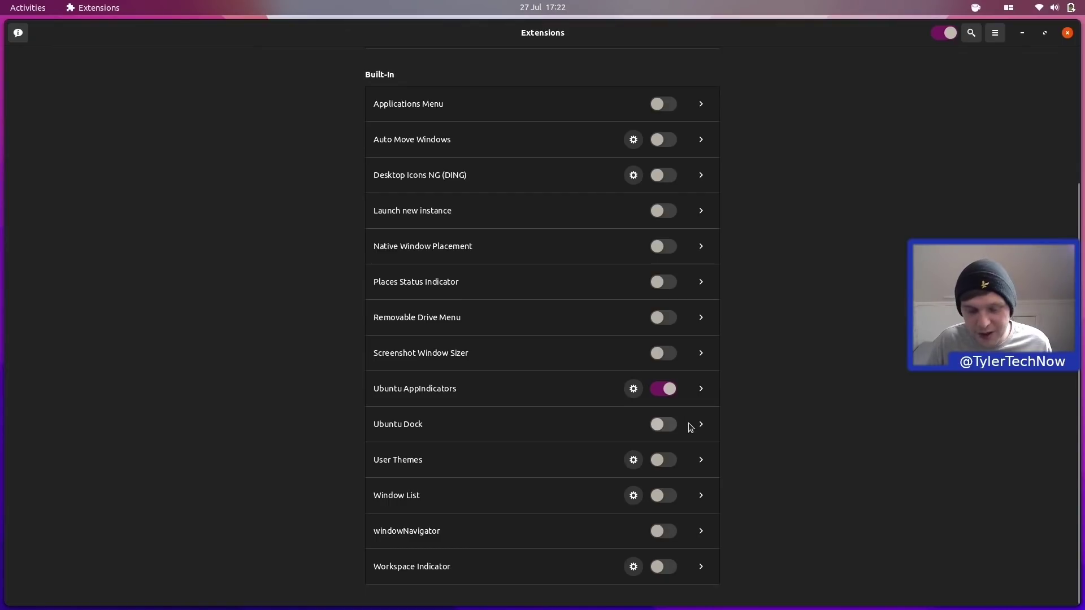
- Search the overview for "file" and open the home folder in Files
key("super")
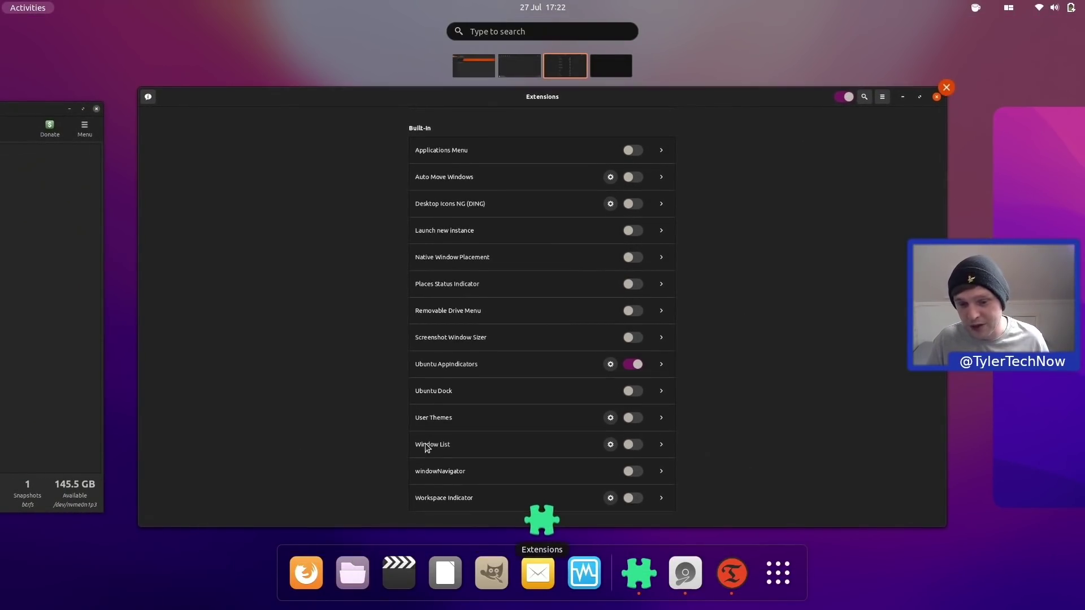
type("file")
key("Escape")
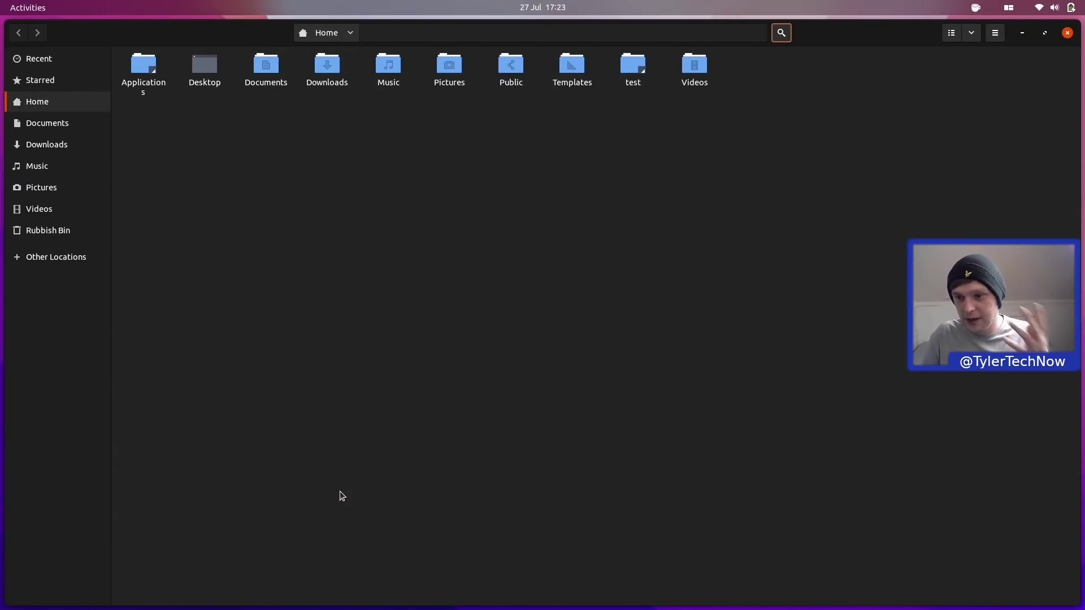
- View the overview and application grid from the Files workspace, then switch to the Extensions workspace
key("super")
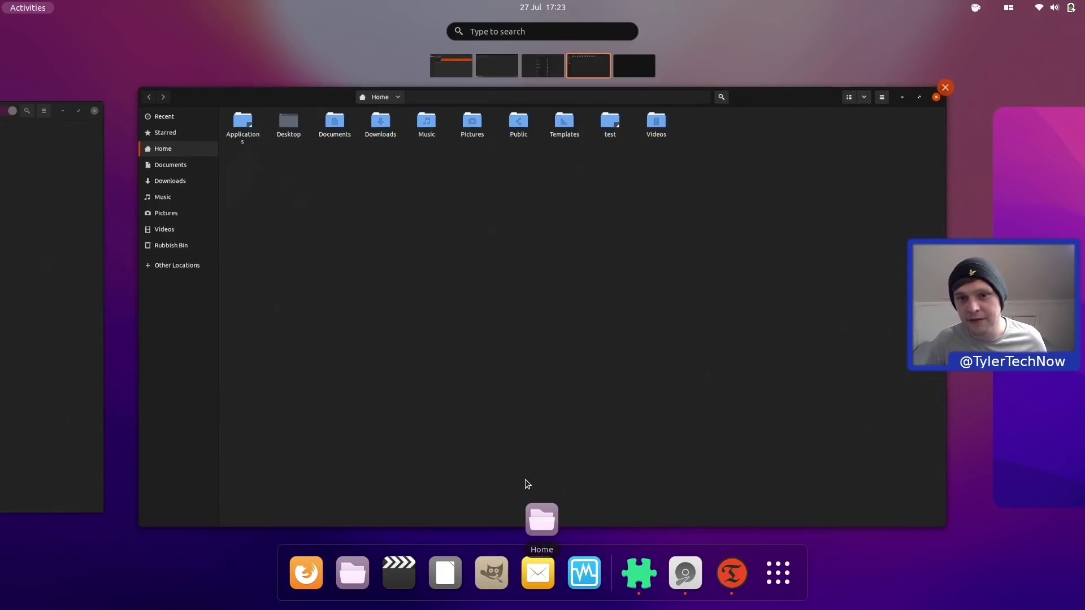
key("super+a")
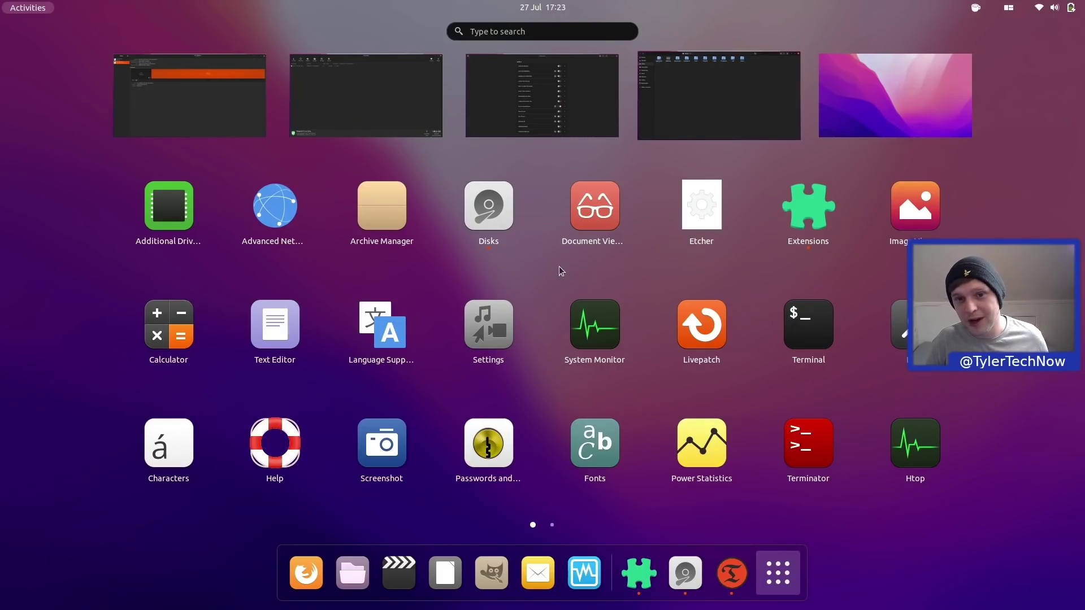
left_click(520, 113)
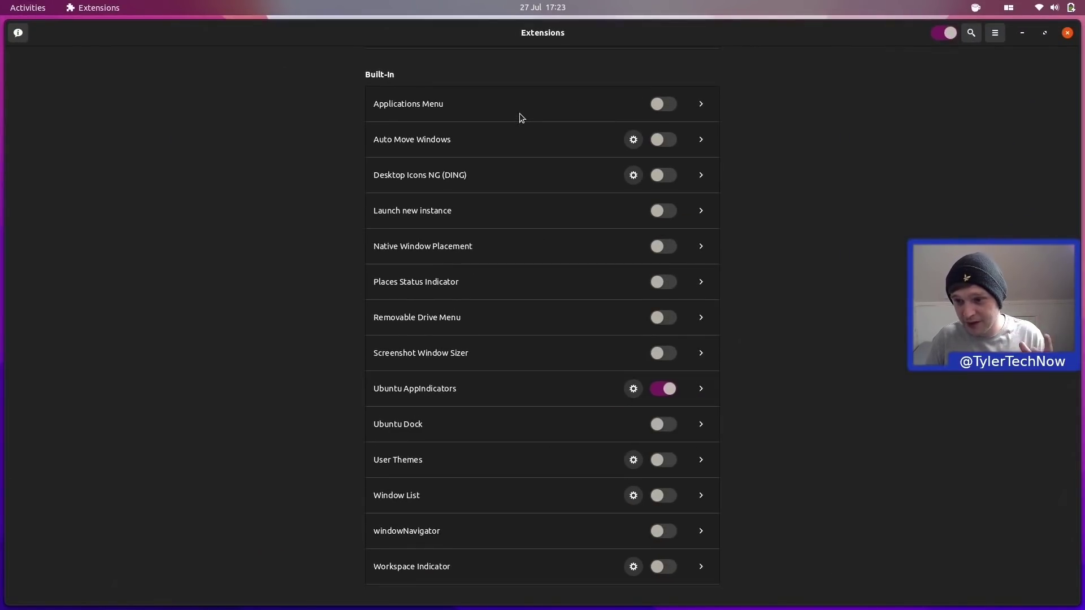
- Look over the manually installed extensions and both pages of the application grid, then return to the Extensions window
scroll(561, 132, "up", 5)
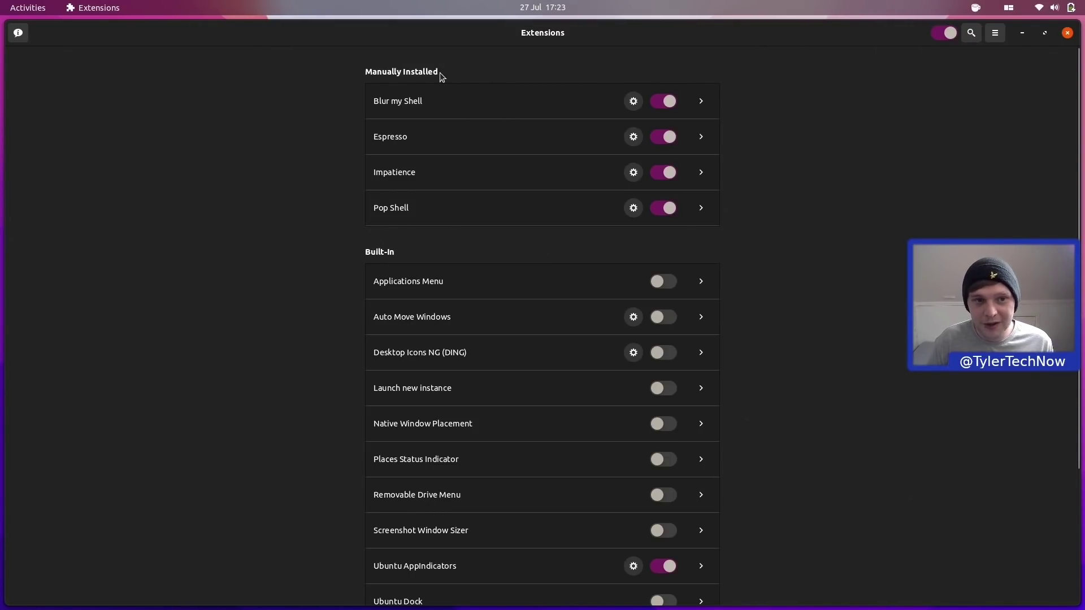
key("super")
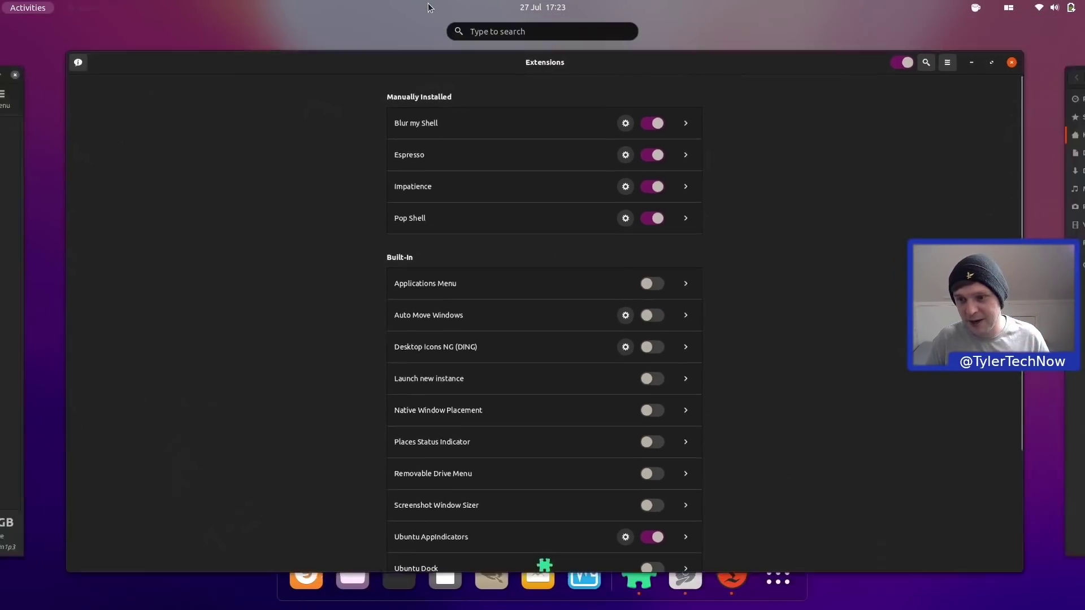
key("super")
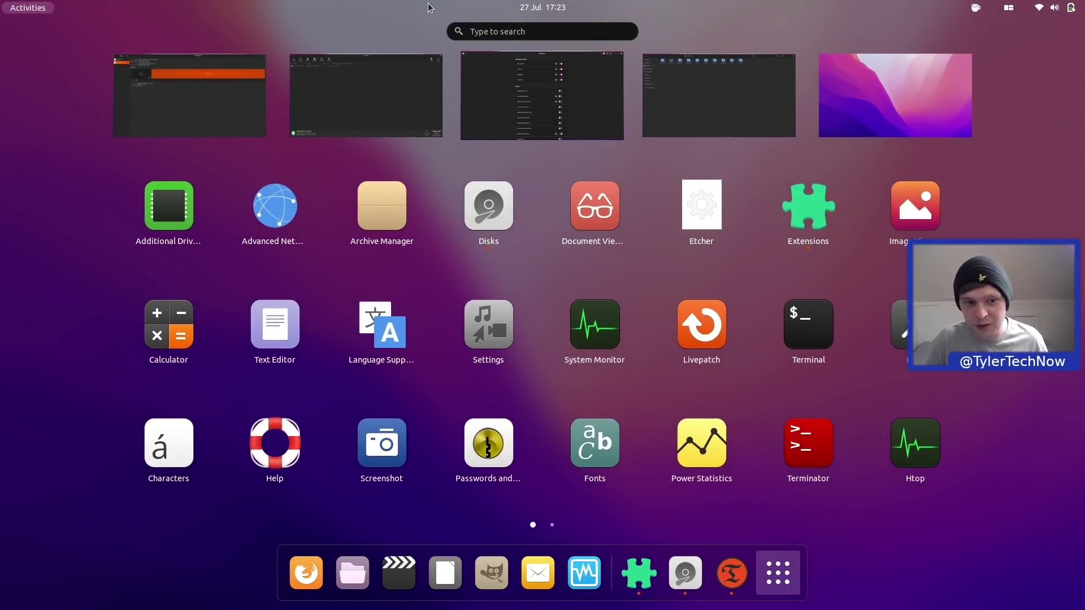
scroll(303, 218, "down", 1)
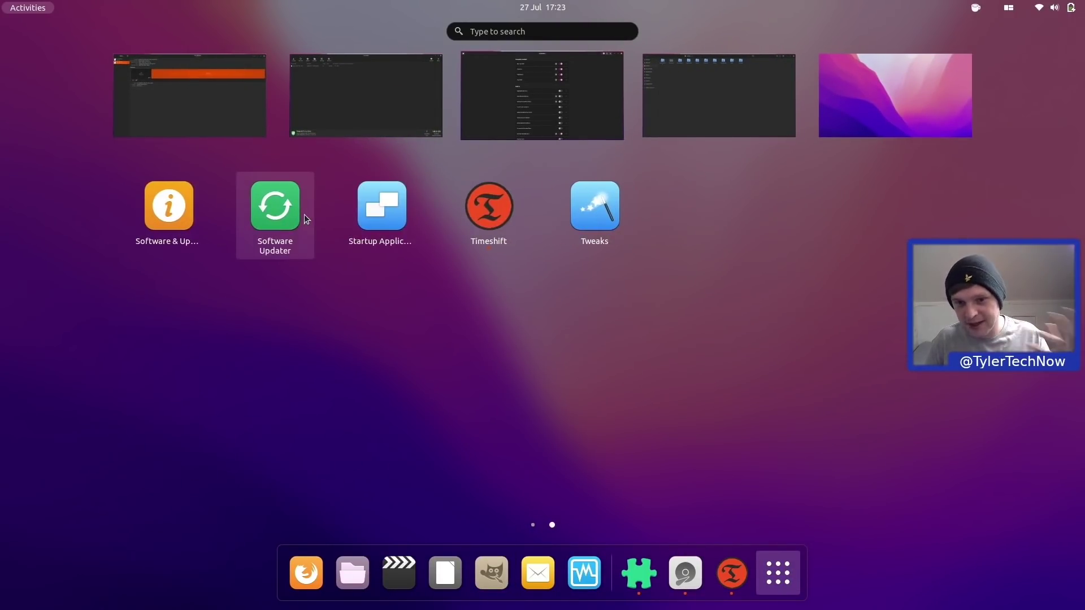
scroll(306, 219, "up", 1)
key("super")
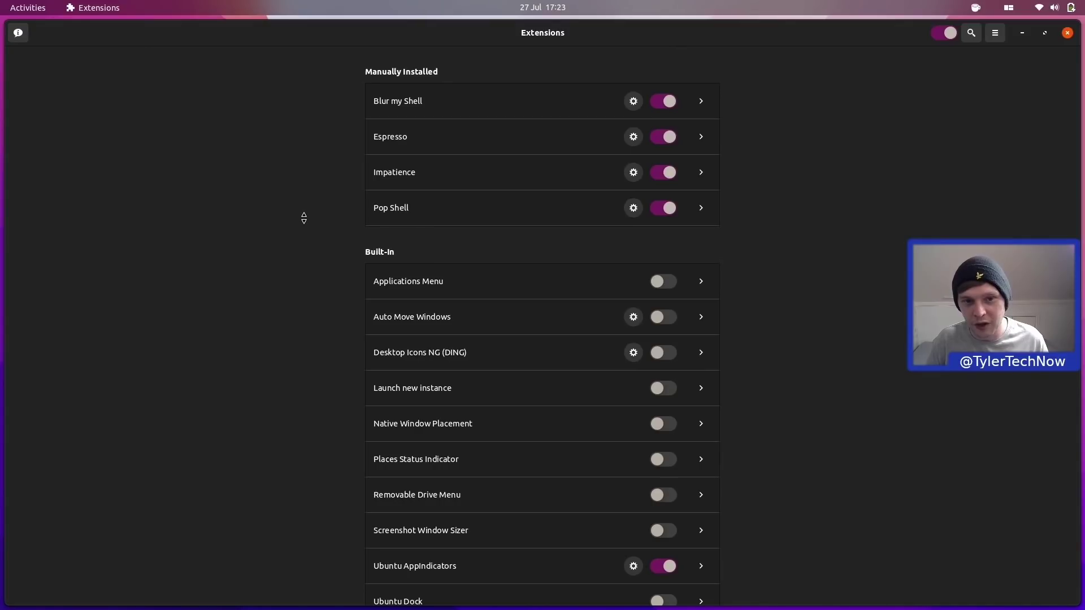
- View the Blur my Shell extension's settings and close them
left_click(633, 102)
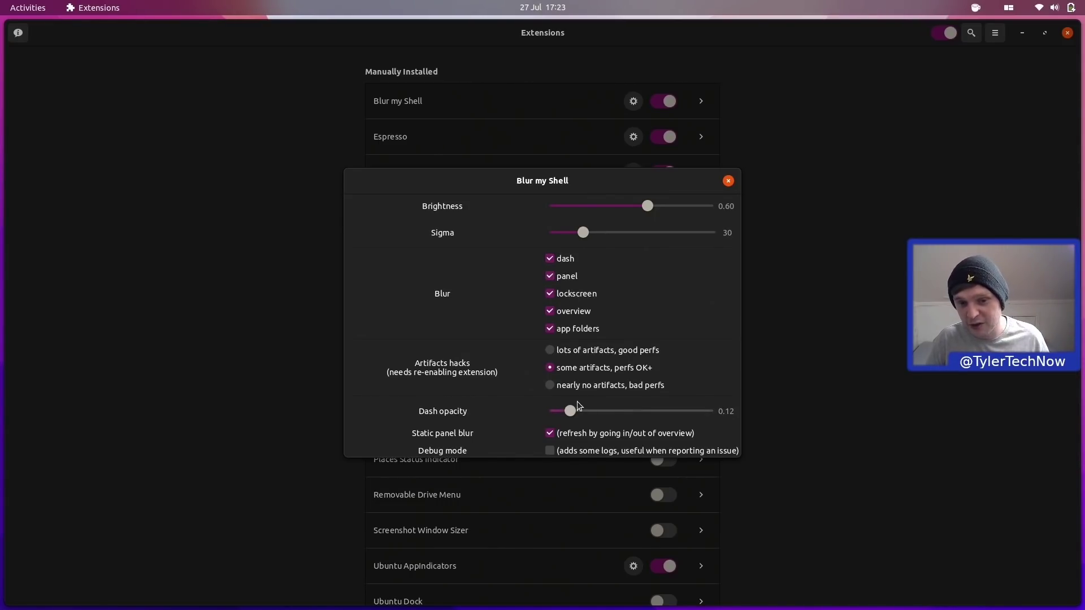
left_click(728, 181)
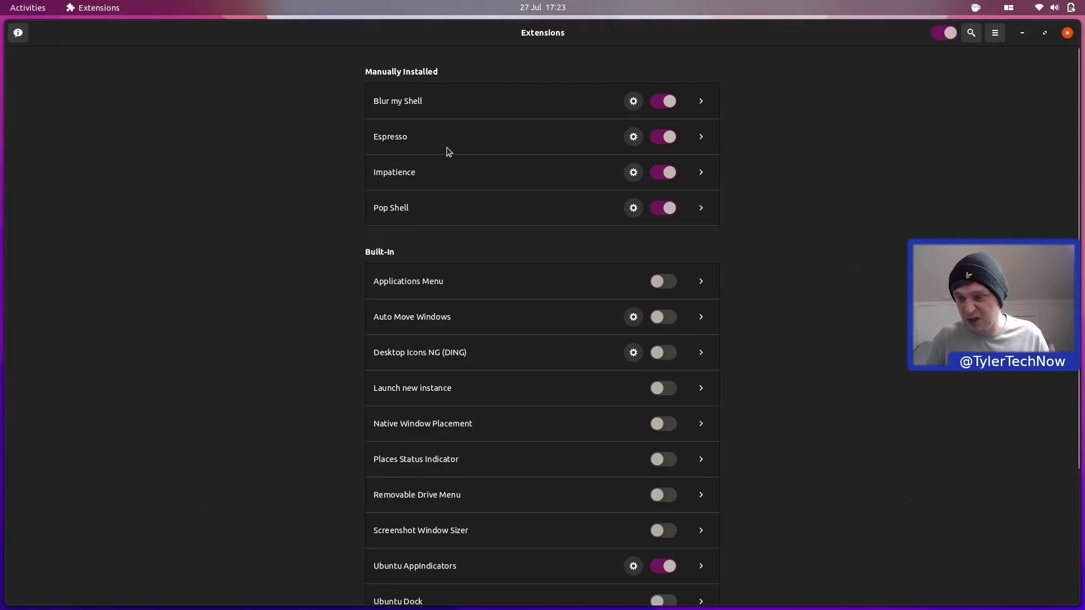
- Use the Espresso indicator to enable auto suspend and screensaver, and disable them again
left_click(975, 8)
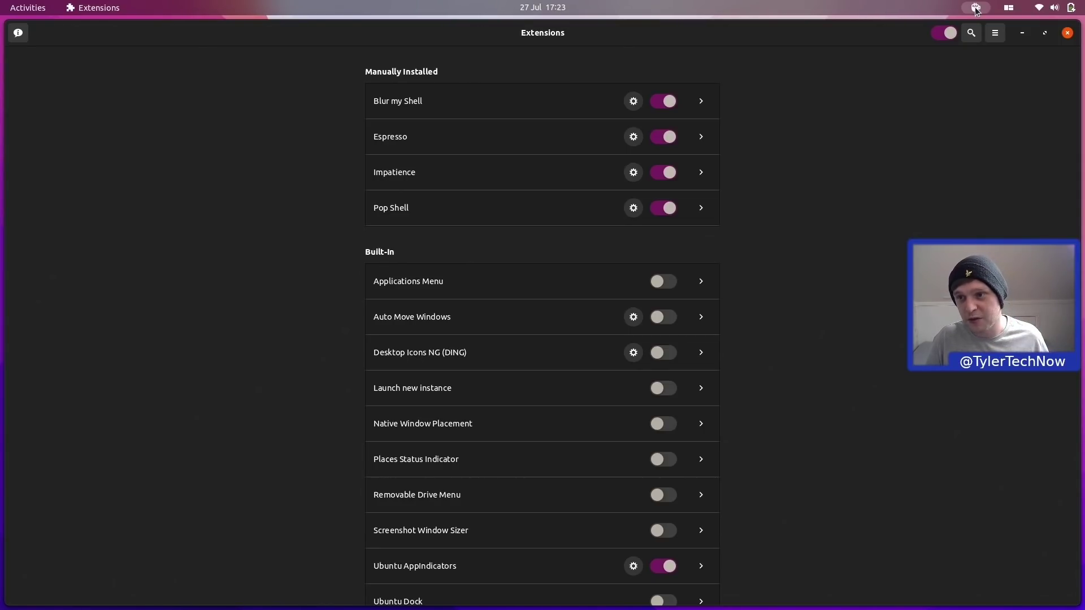
left_click(975, 8)
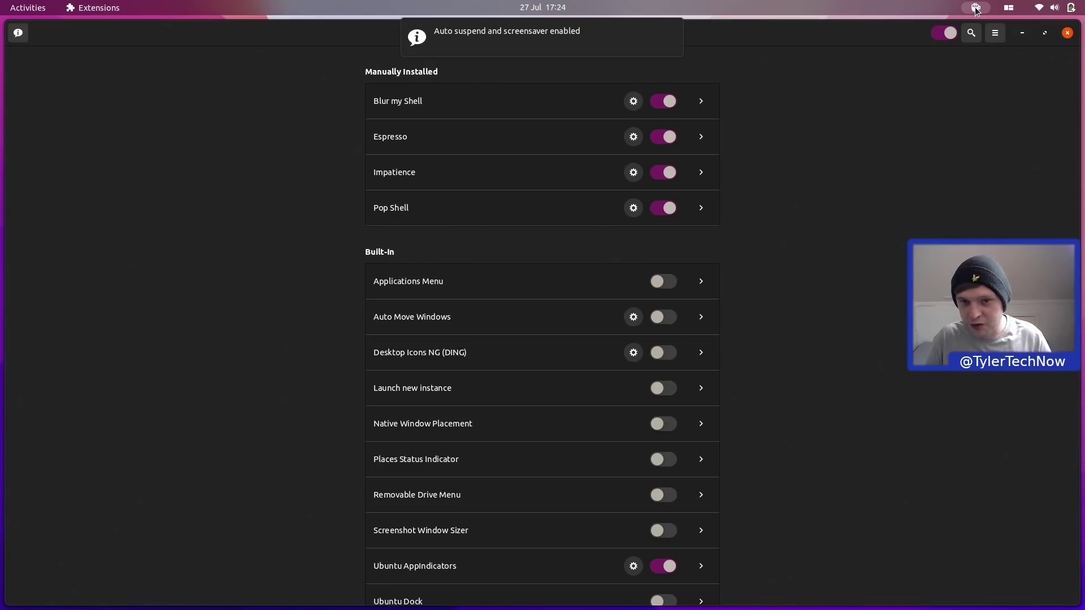
left_click(976, 9)
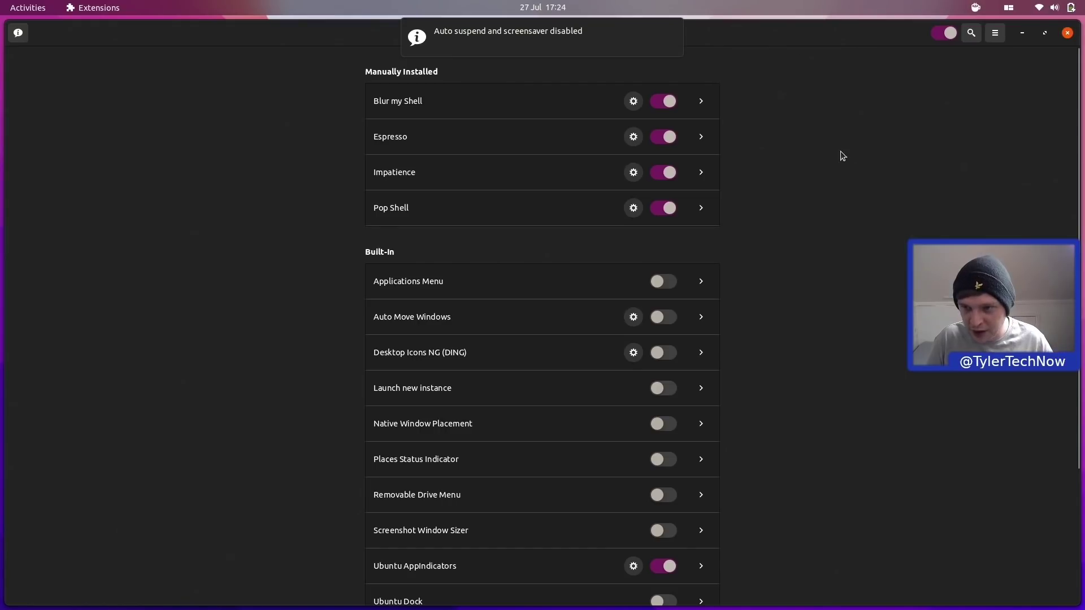
left_click(976, 8)
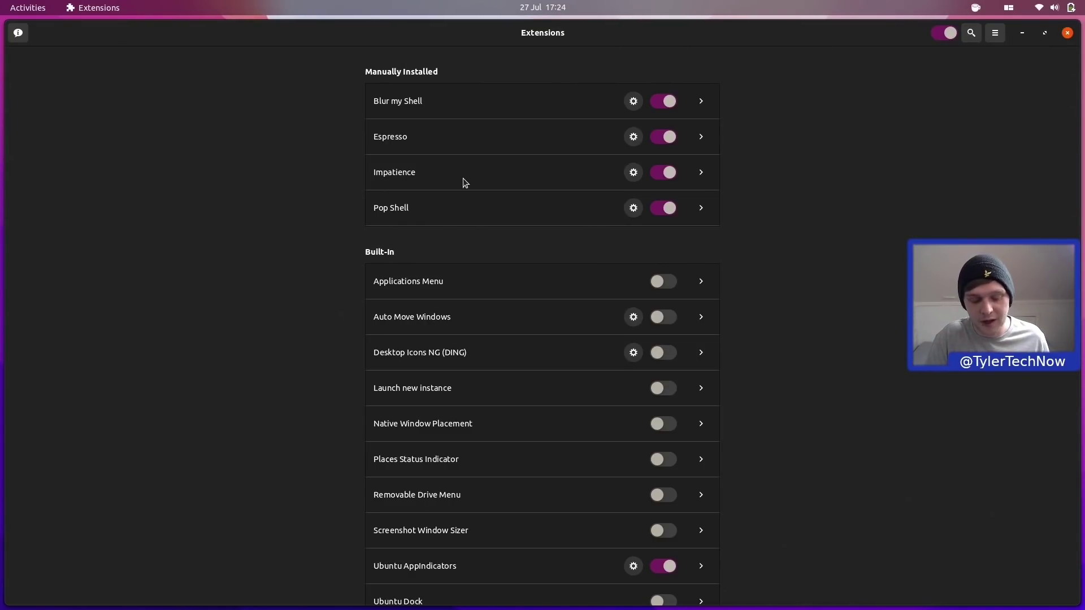
- Open the application grid, pick up the Extensions workspace preview, and return to the Extensions window
key("super")
key("super")
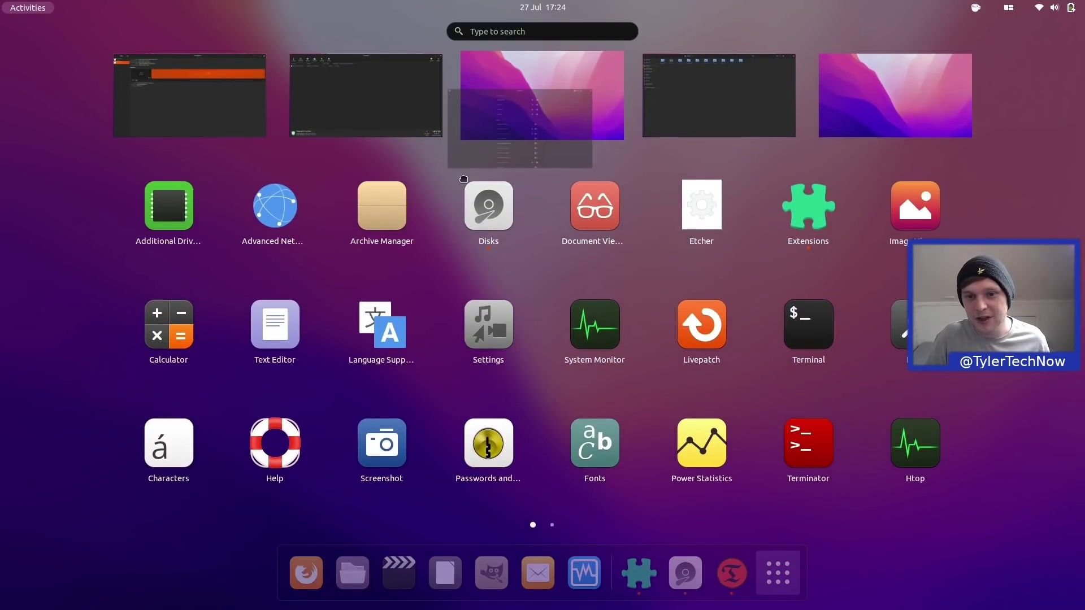
left_click_drag(463, 178, 534, 122)
left_click(534, 122)
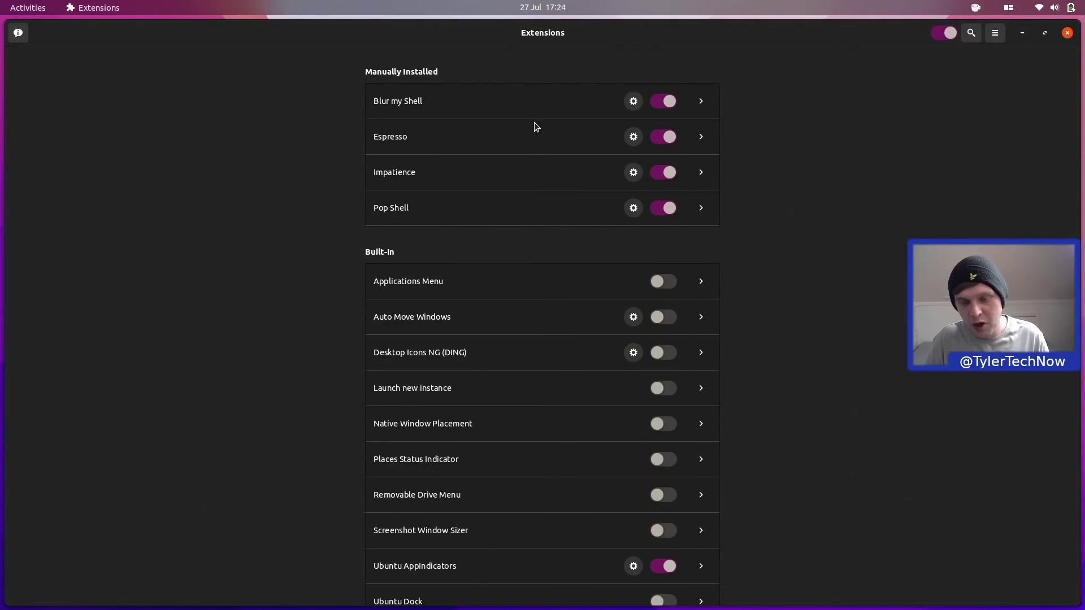
- Switch repeatedly between the Extensions window, overview and application grid to examine the speed of the Impatience extension's animations
key("super")
key("super")
key("super")
key("super")
key("super")
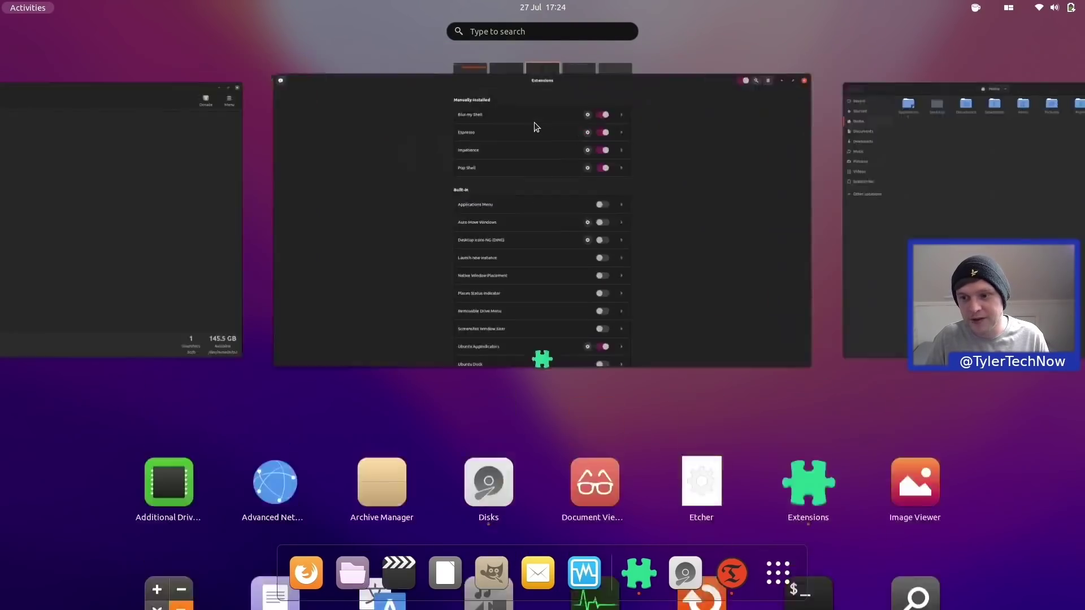
key("super")
key("super")
key("super")
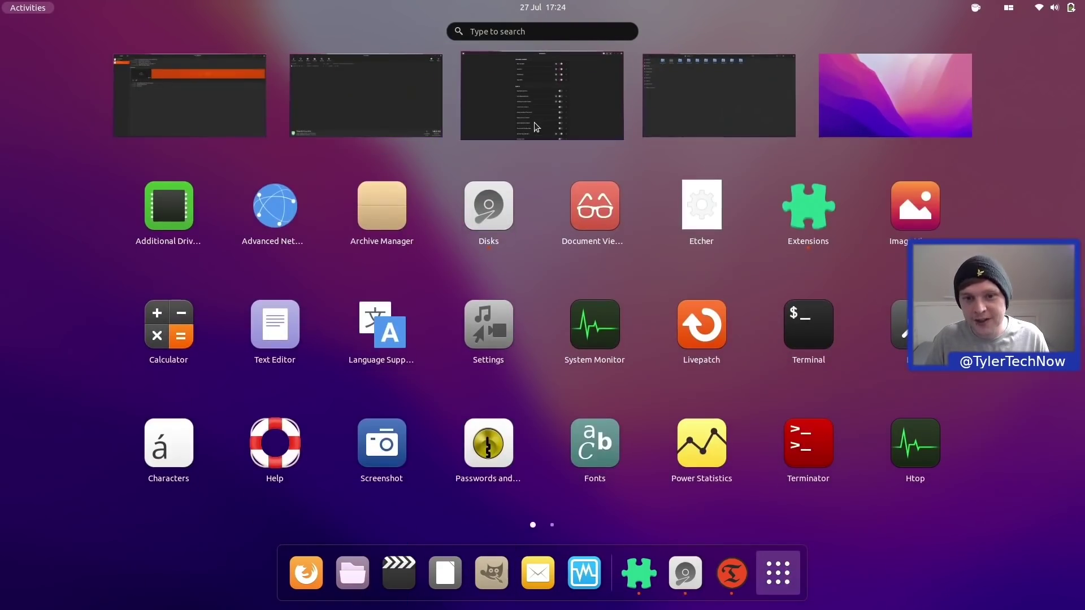
key("super")
key("super")
key("super")
key("super")
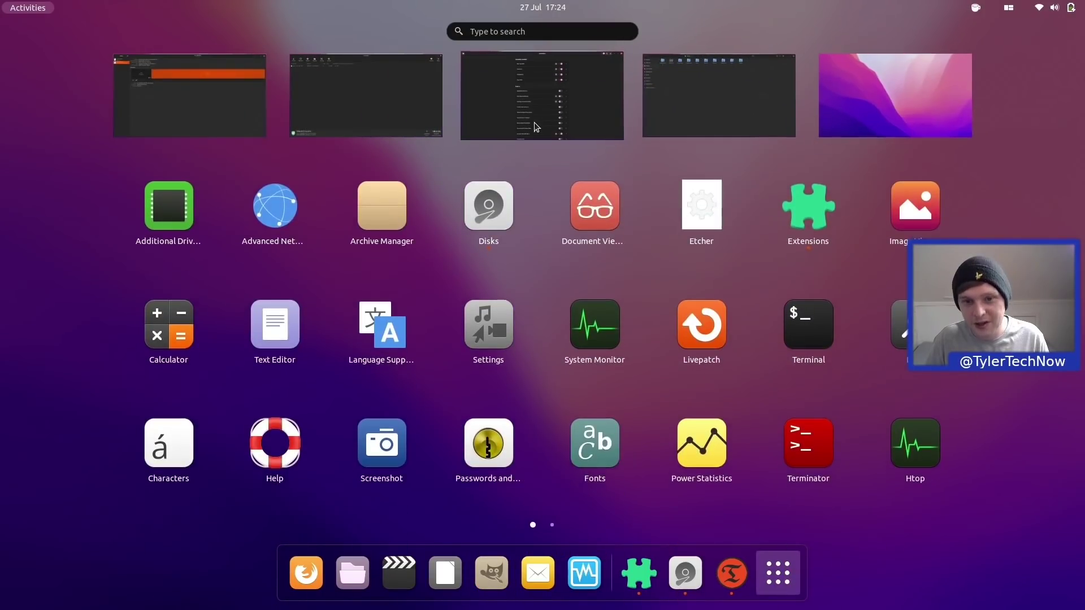
key("super")
key("super")
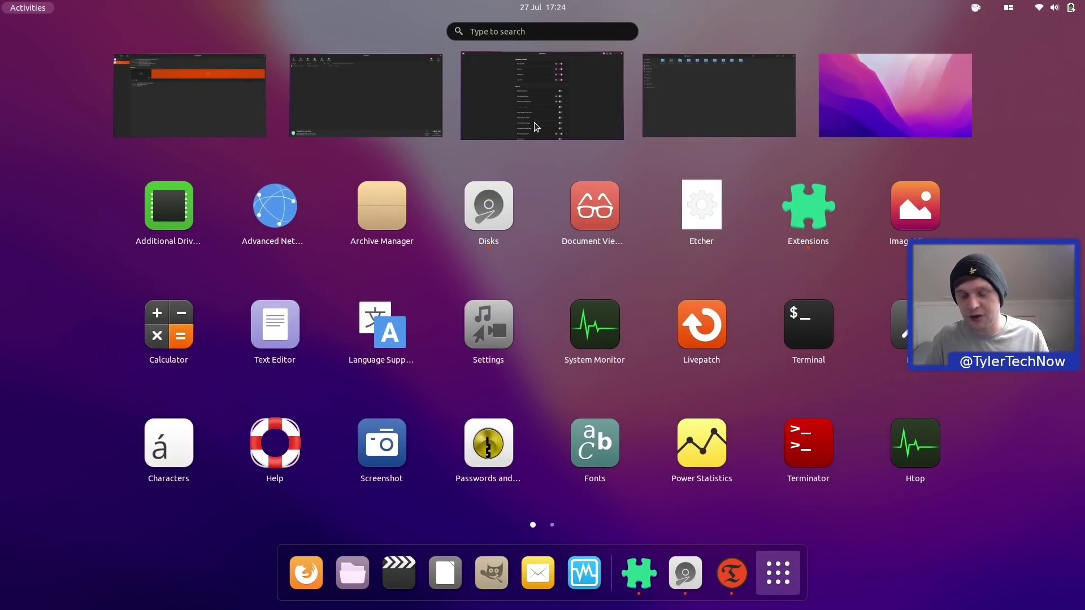
- Disable the Impatience extension and toggle the overview repeatedly to compare the animation speed without it
left_click(558, 83)
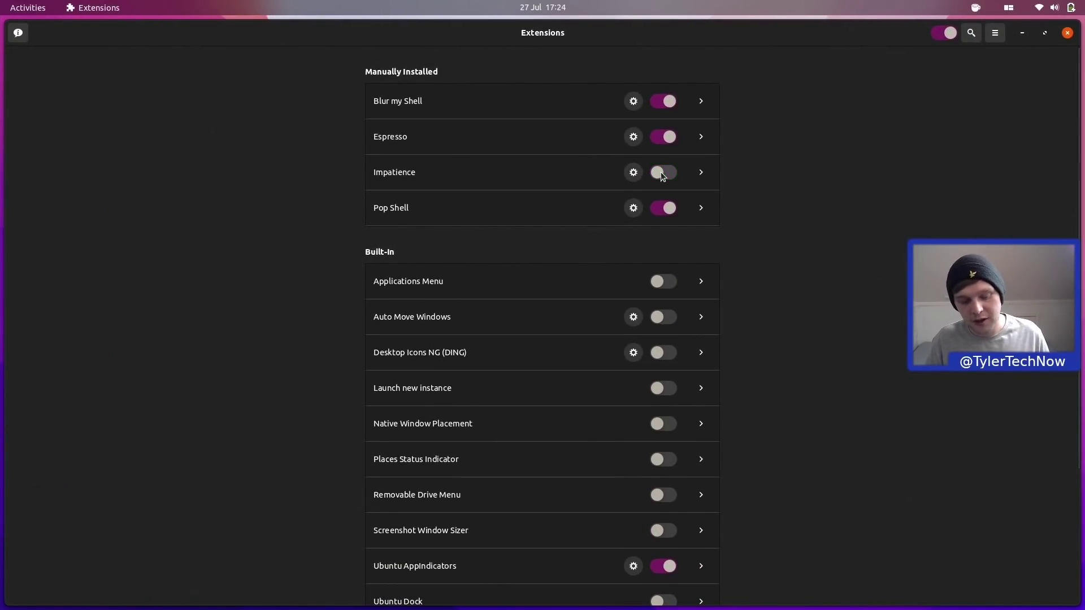
key("super")
key("super")
key("super")
key("super")
key("super")
key("super")
key("super")
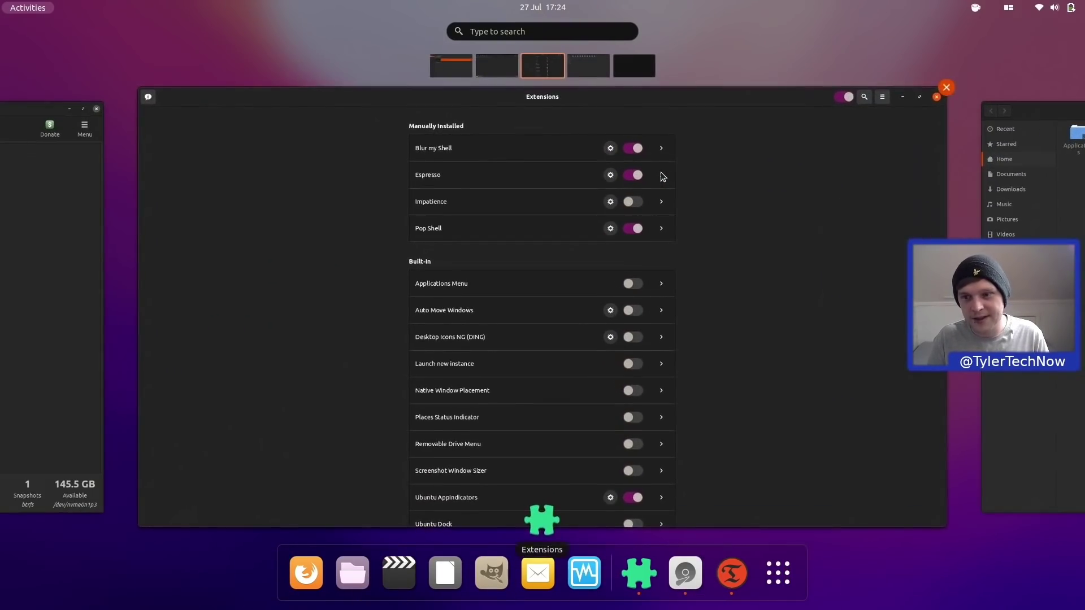
key("super")
key("super")
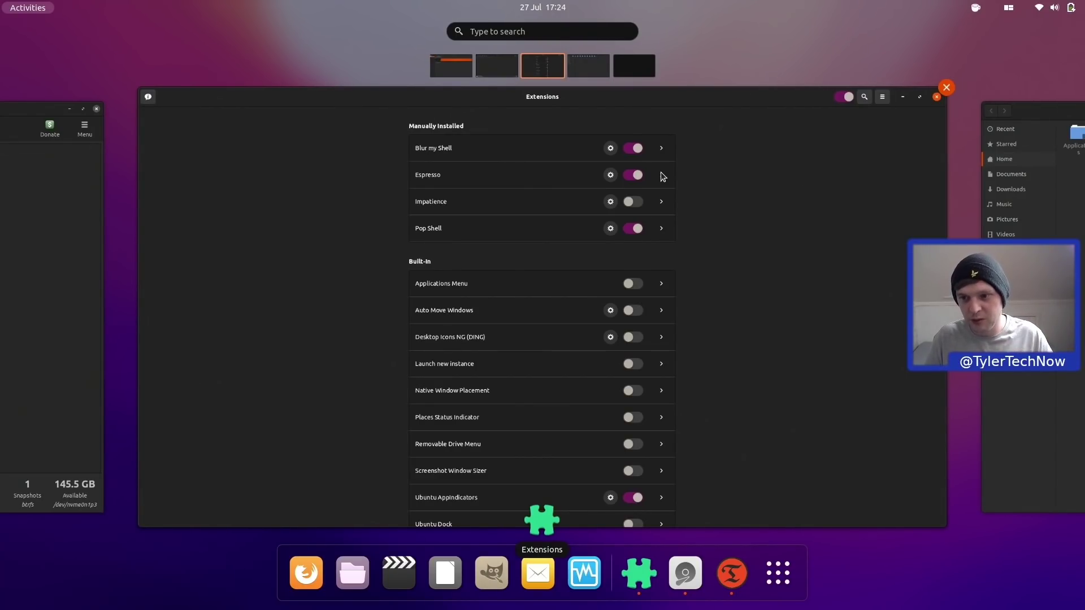
- Re-enable the Impatience extension, view its speed scaling setting and close the settings
left_click(661, 172)
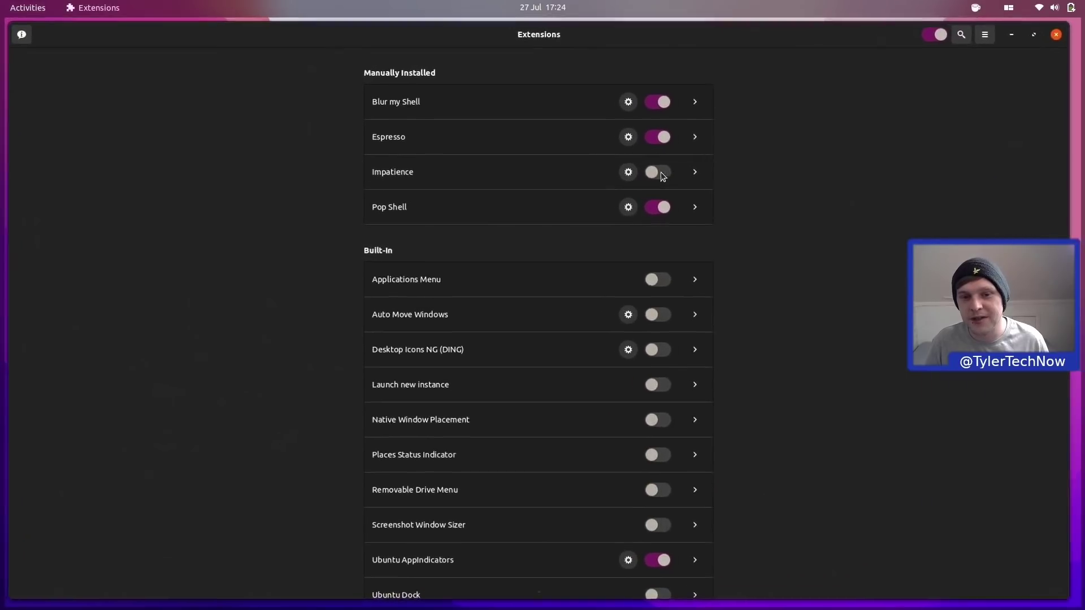
left_click(674, 176)
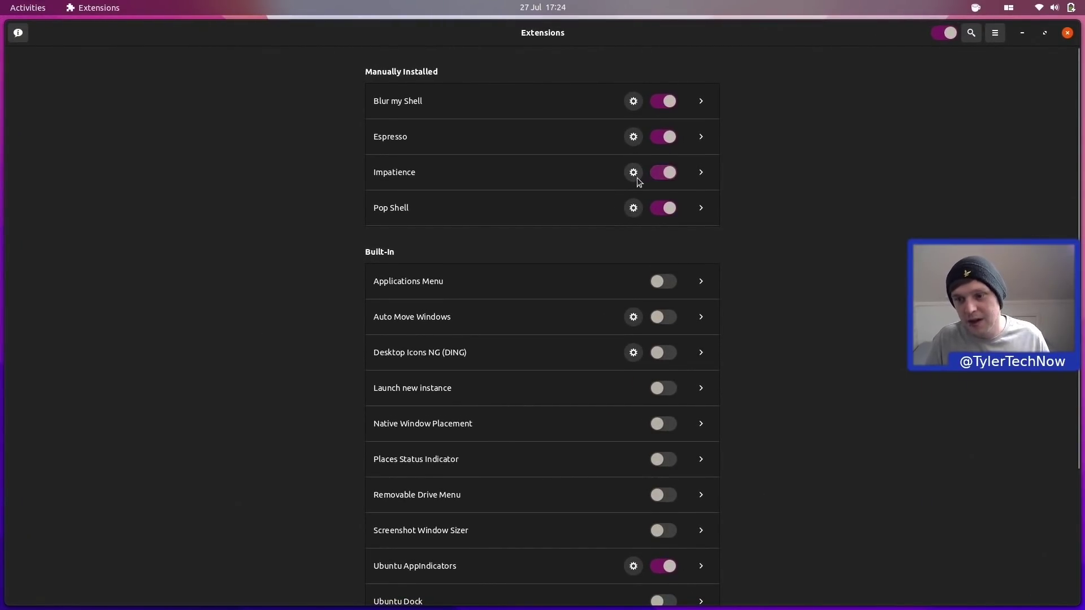
key("super+e")
key("ctrl+w")
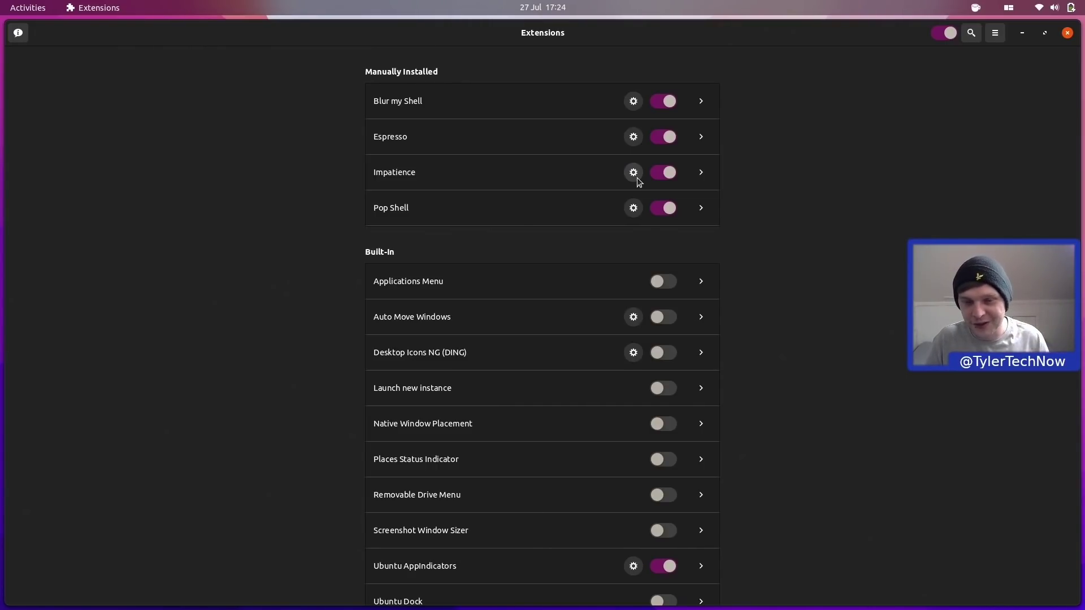
left_click(634, 172)
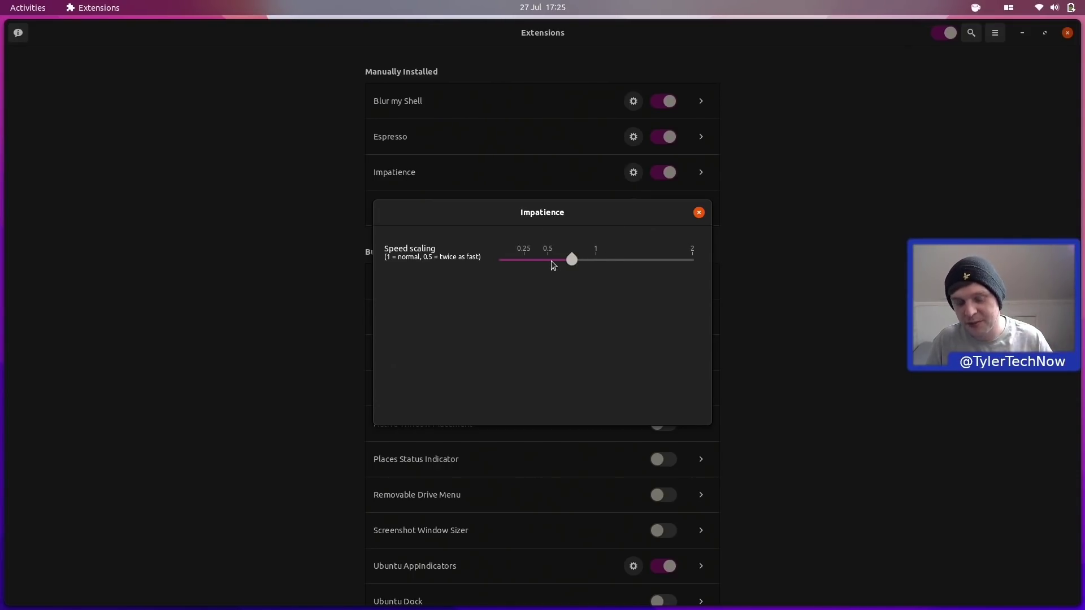
left_click(698, 213)
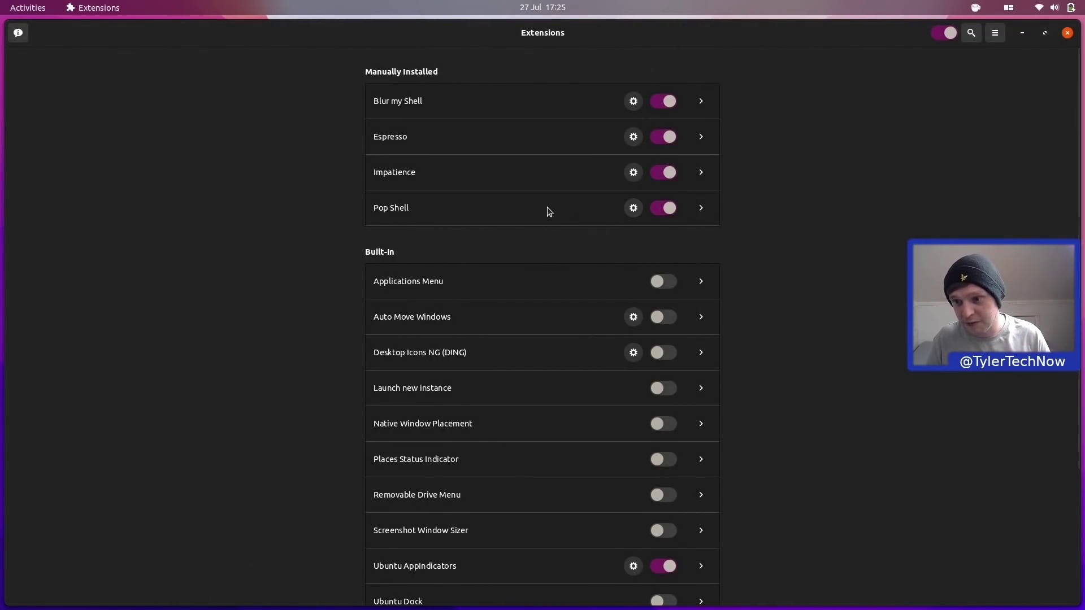
- Reopen a Files window on its own workspace and tile two terminal windows beside it
key("ctrl+q")
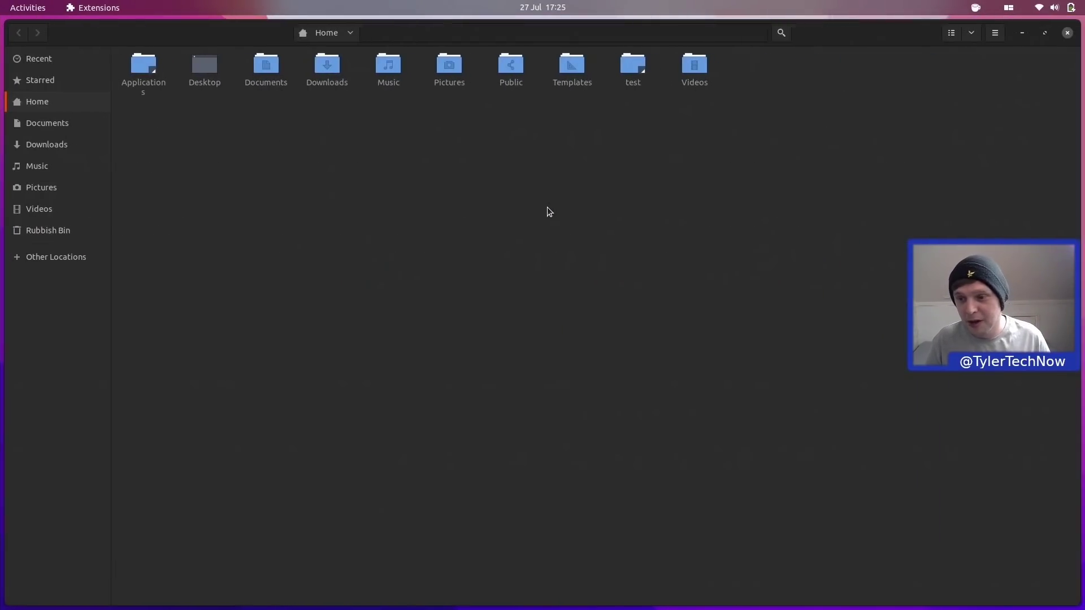
key("ctrl+w")
key("super+e")
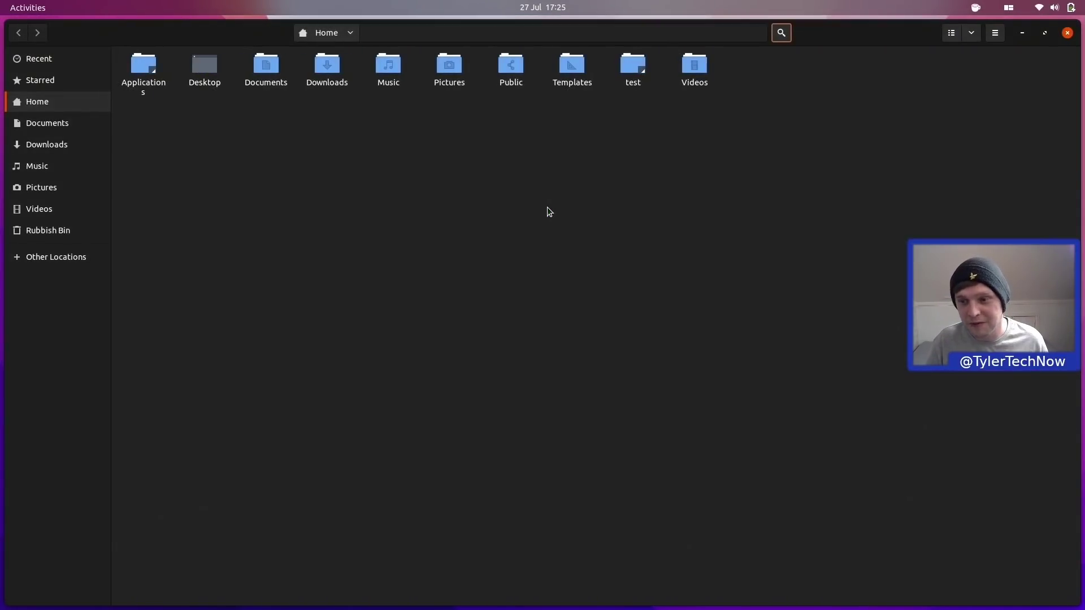
key("ctrl+alt+t")
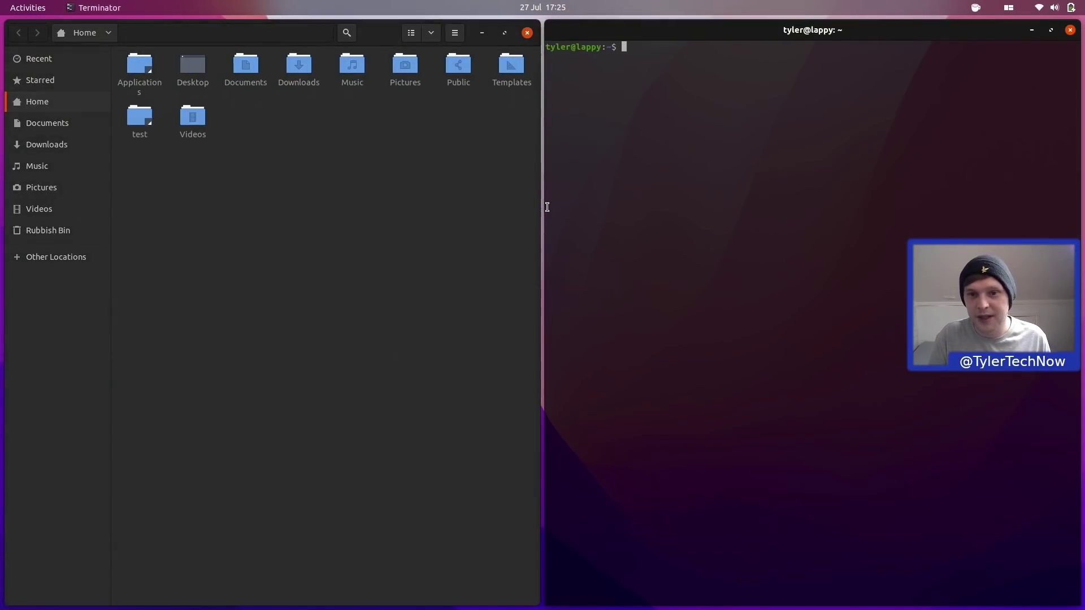
key("ctrl+shift+o")
key("ctrl+shift+e")
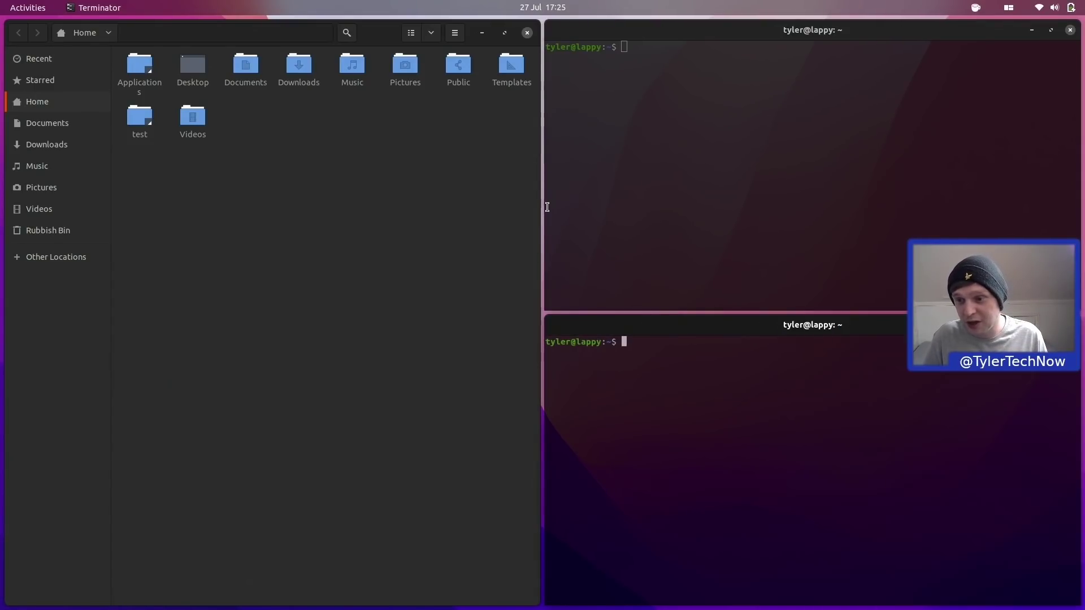
- Close the tiled terminals and the Files window to empty the workspace
key("ctrl+shift+w")
key("ctrl+shift+w")
key("ctrl+shift+w")
key("ctrl+w")
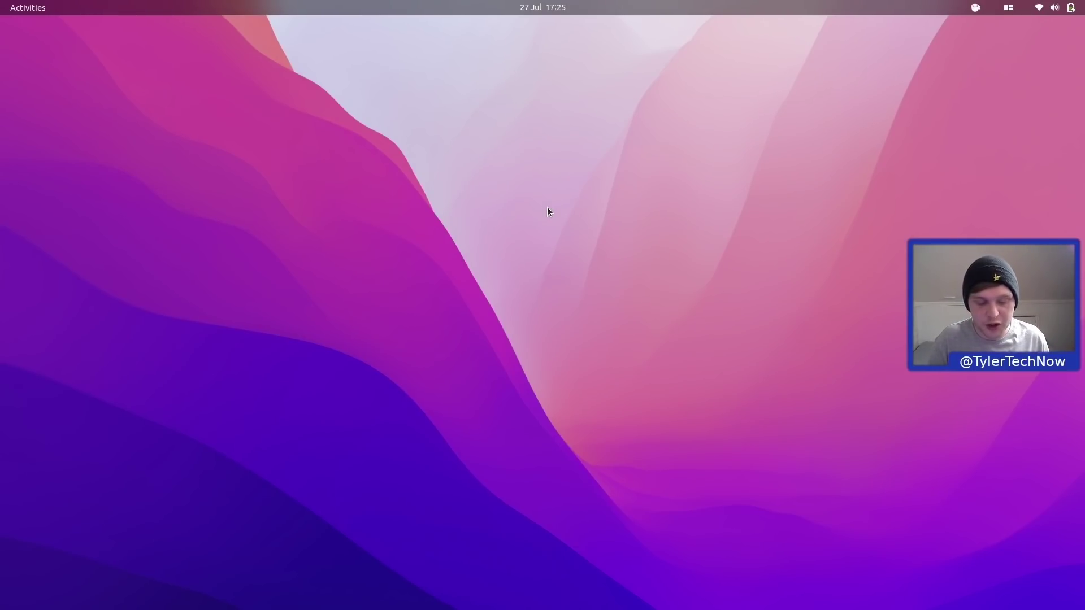
- Open two Terminator windows tiled side by side and check them in the overview
key("ctrl+alt+t")
key("ctrl+shift+e")
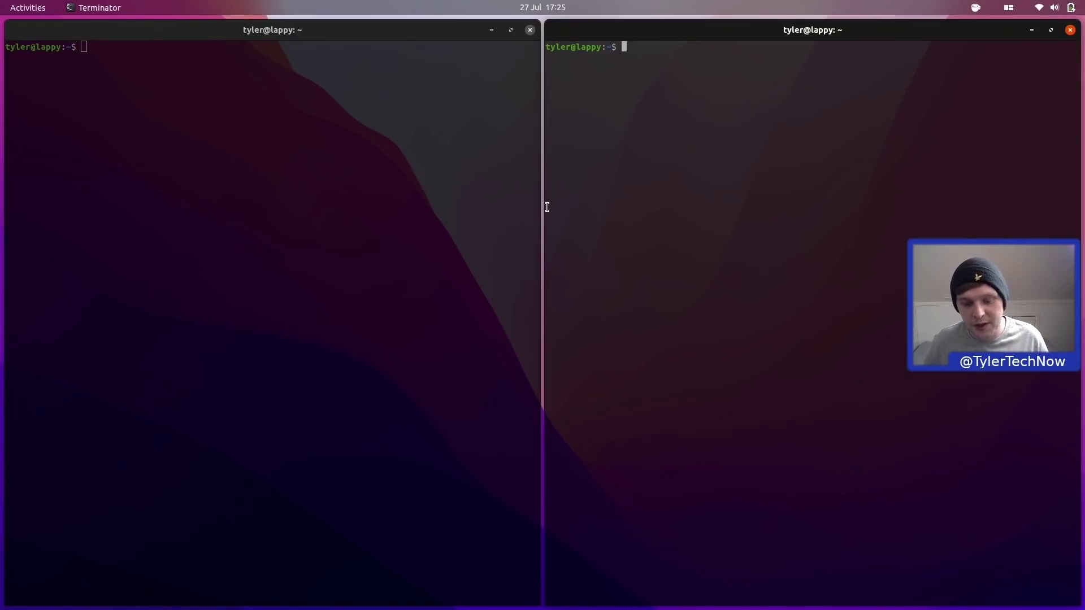
key("super")
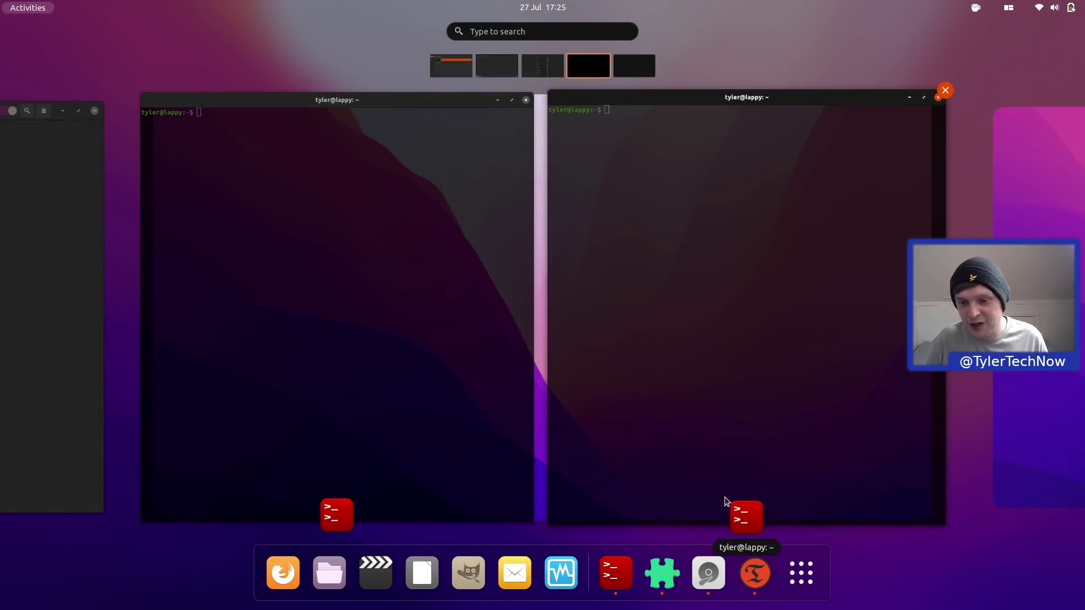
left_click(741, 230)
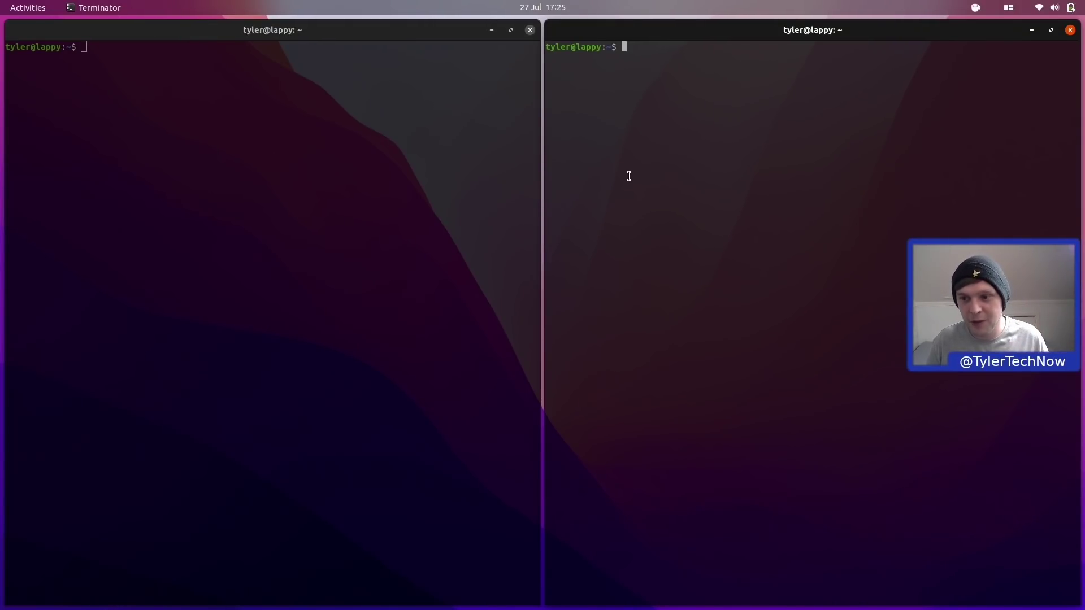
left_click(436, 192)
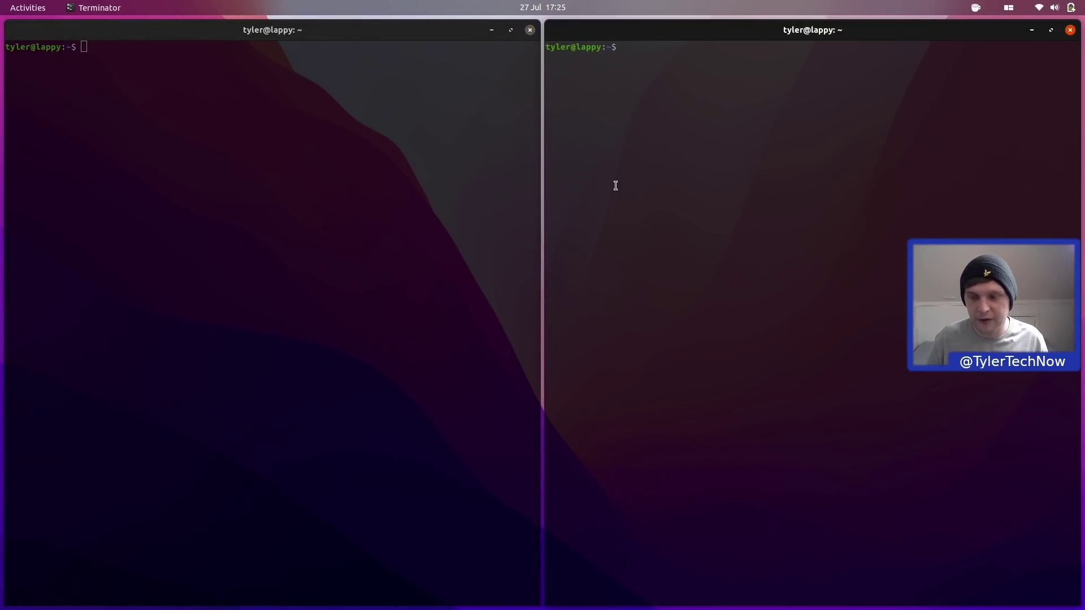
- Move one terminal to the next workspace, bring it back beside the other, and move it over again
key("ctrl+alt+Right")
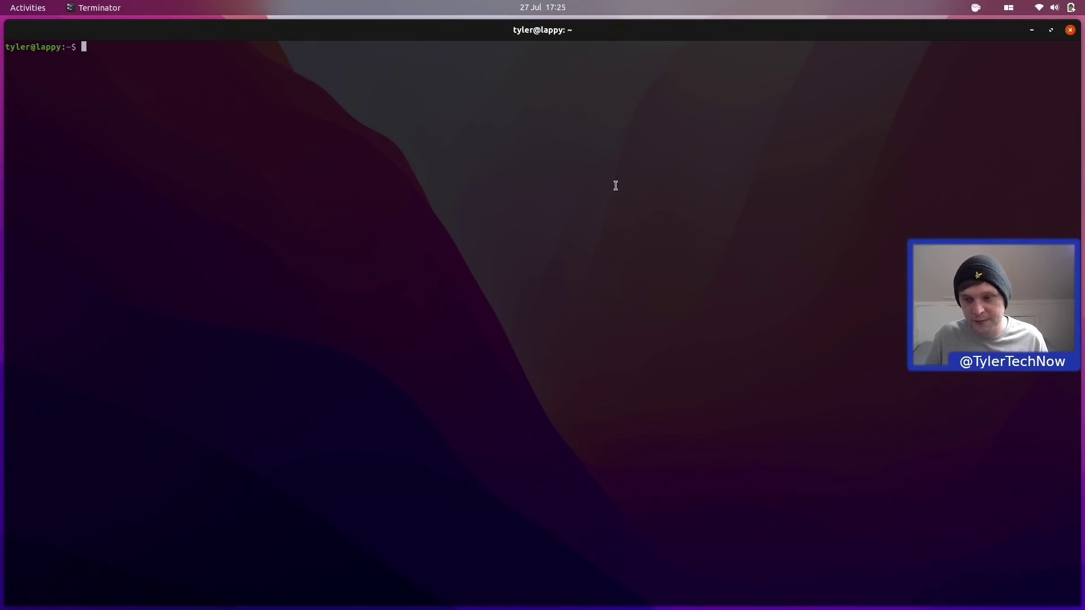
key("ctrl+alt+Left")
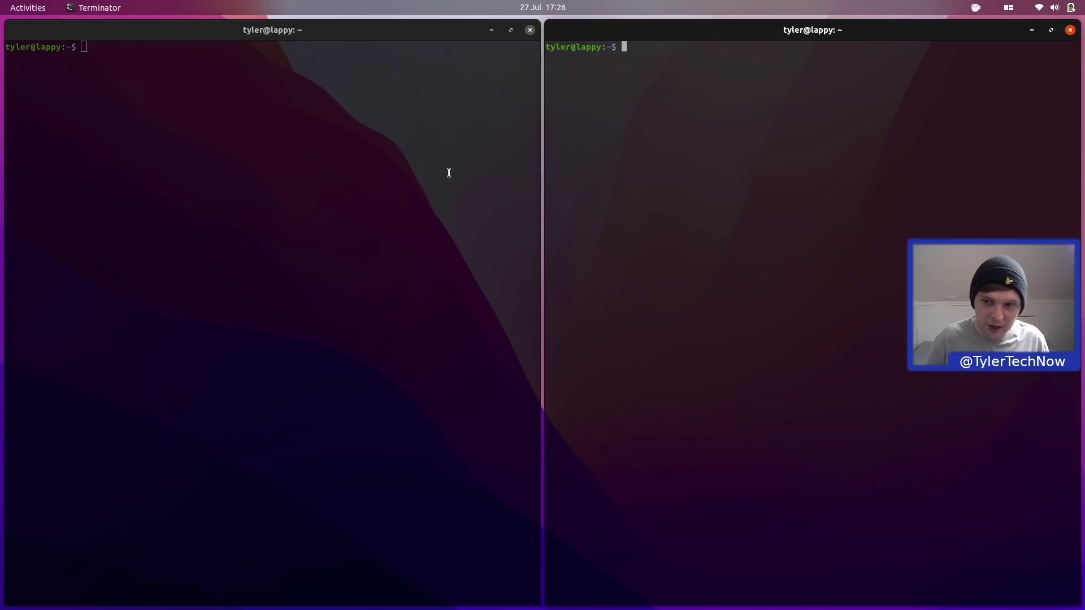
key("ctrl+alt+Right")
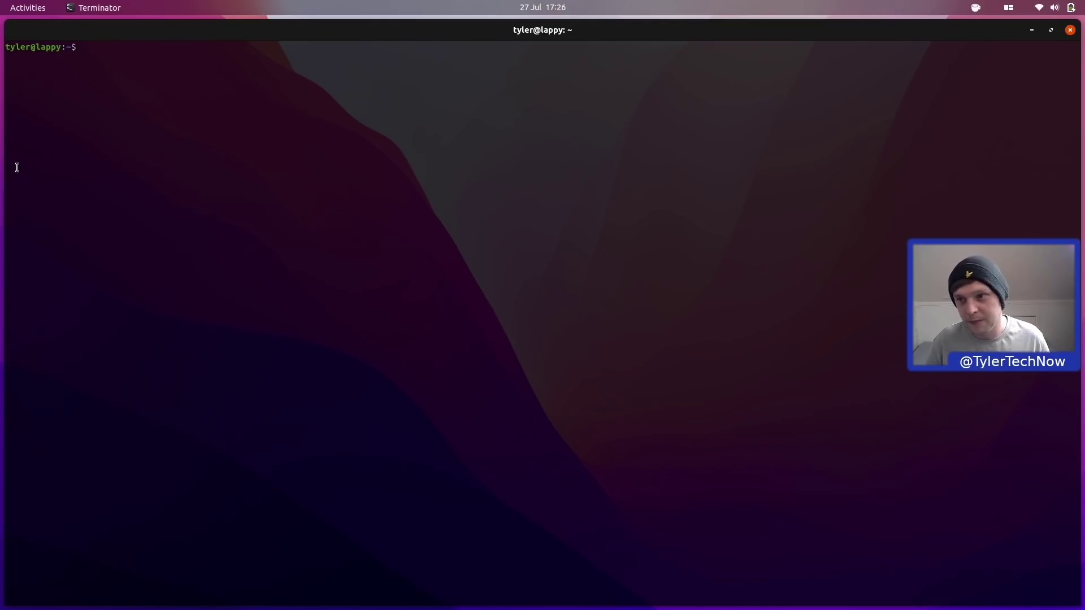
- View the Pop Shell tiling options, shortcuts and gap setting, and close them
left_click(1005, 7)
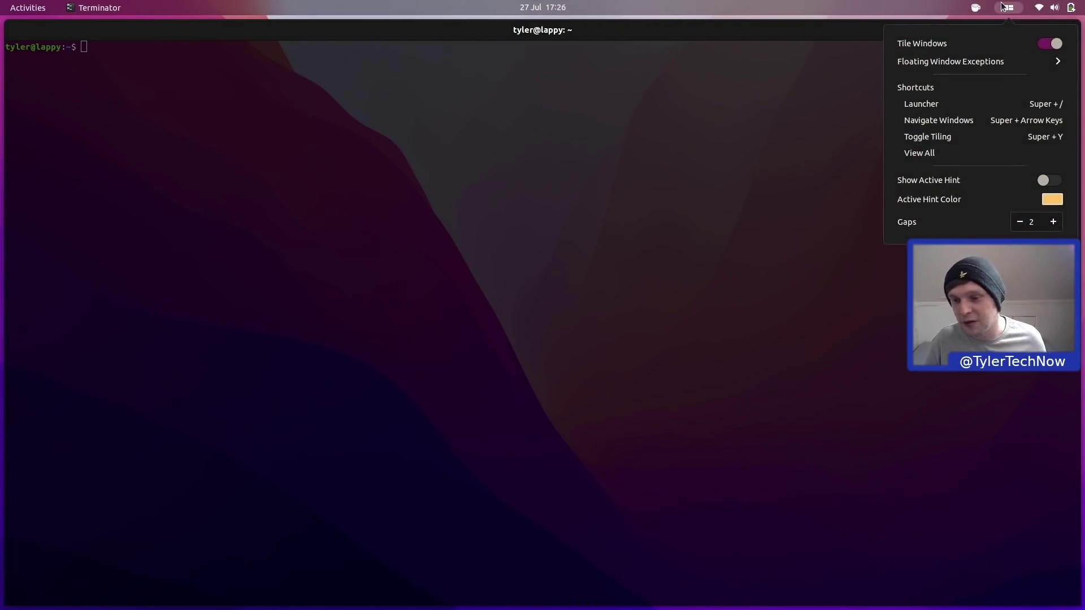
left_click(748, 182)
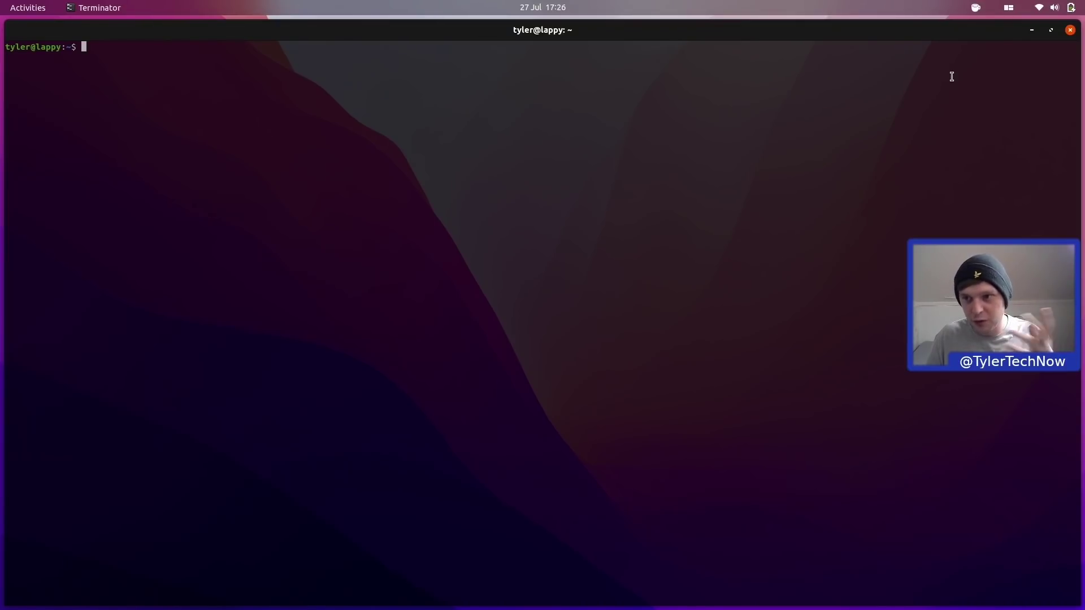
- Open the overview and browse back and forth through the workspaces to the empty last one
key("super")
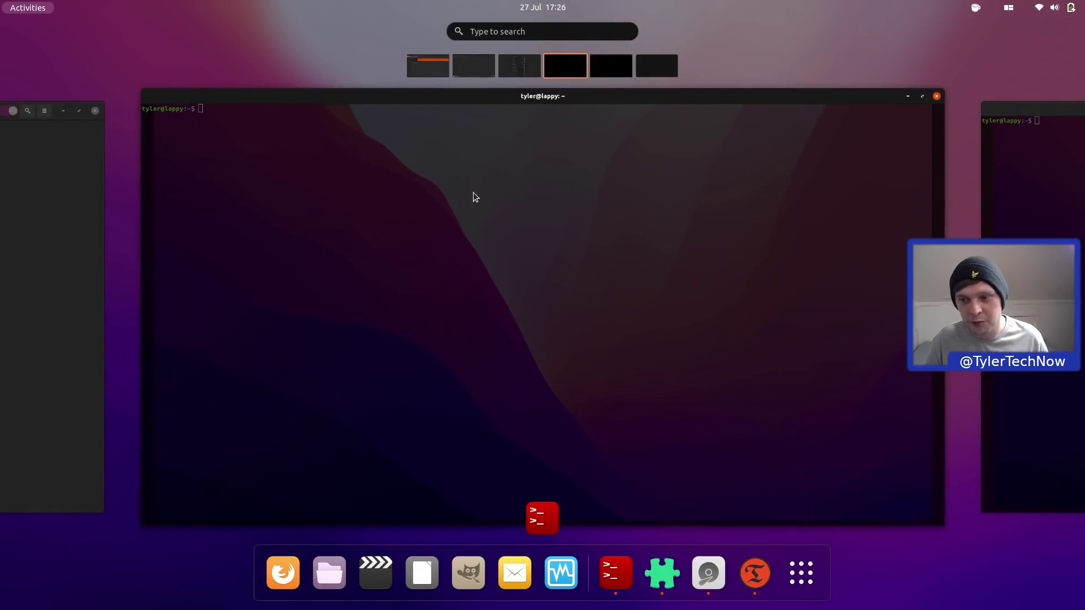
scroll(458, 212, "up", 1)
scroll(457, 212, "down", 3)
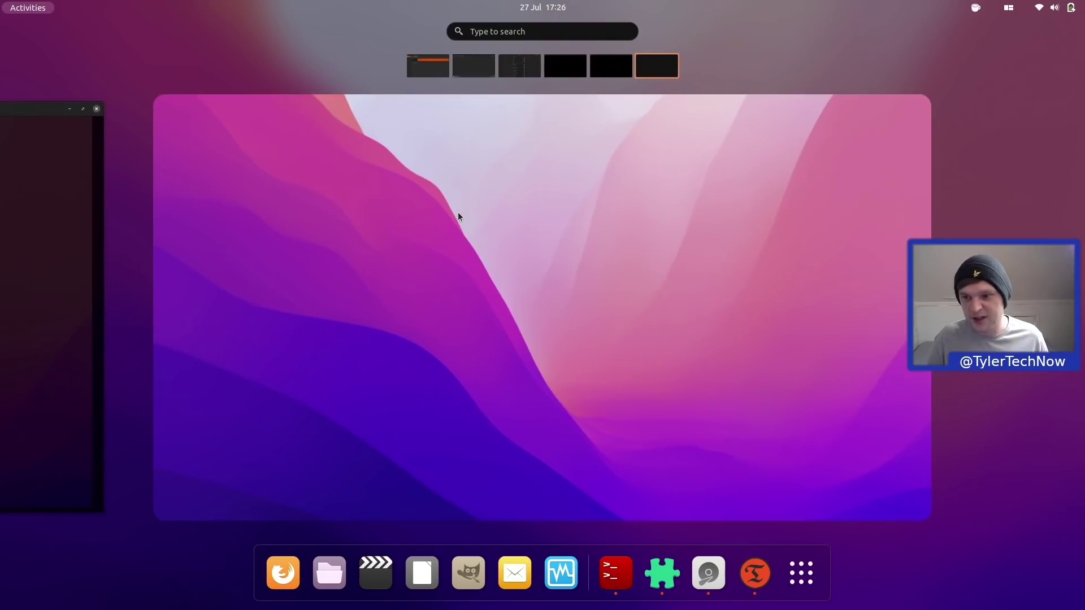
scroll(458, 216, "up", 4)
scroll(458, 217, "down", 4)
scroll(457, 216, "up", 2)
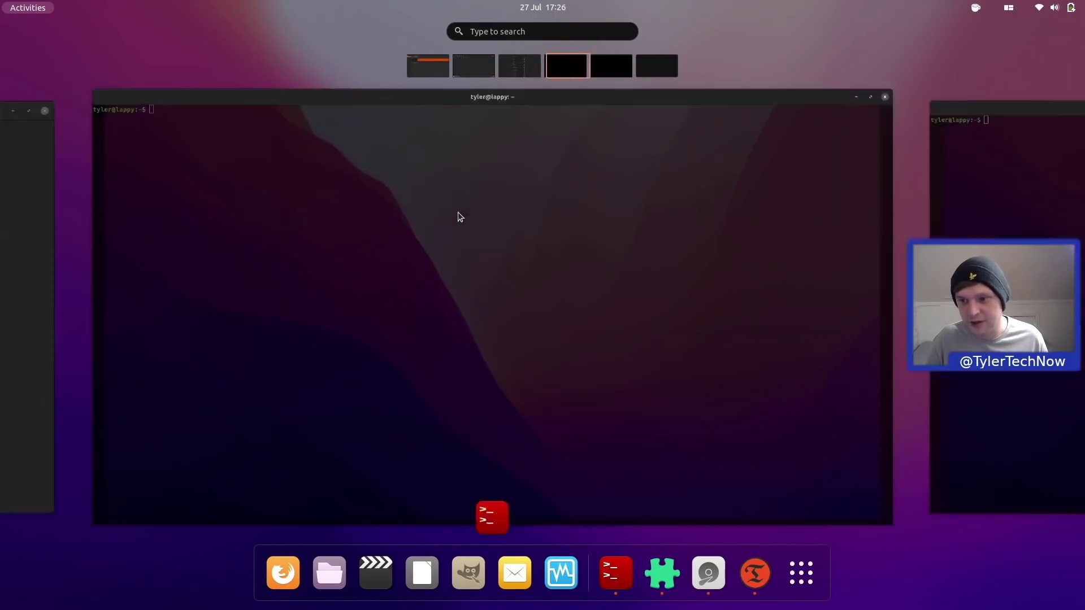
scroll(458, 212, "up", 1)
scroll(458, 212, "down", 3)
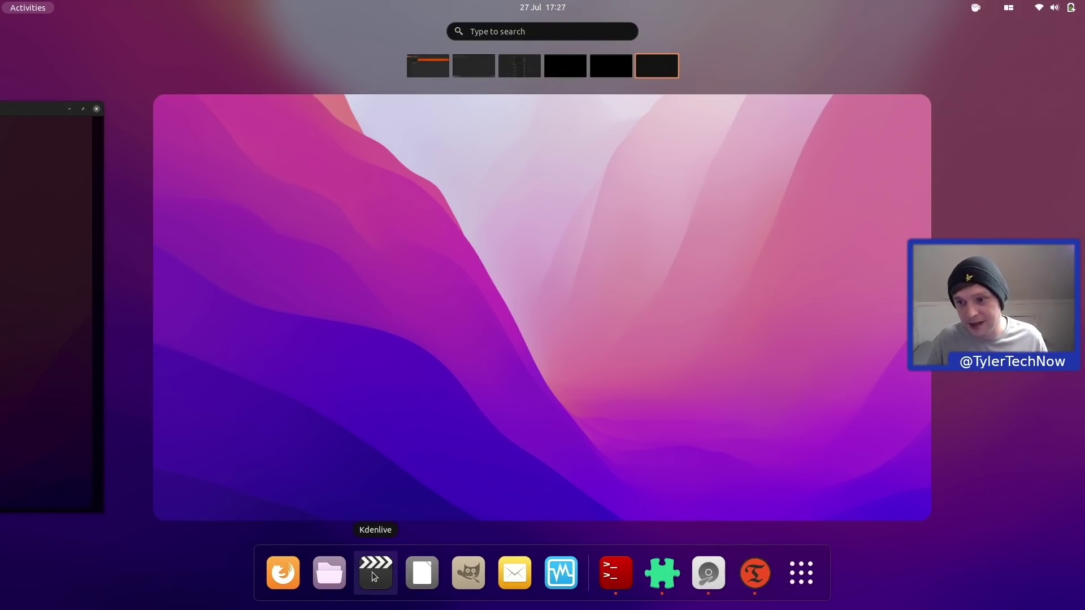
- Launch LibreOffice and enter "Sfsdfsdf" in a new Writer document
left_click(416, 579)
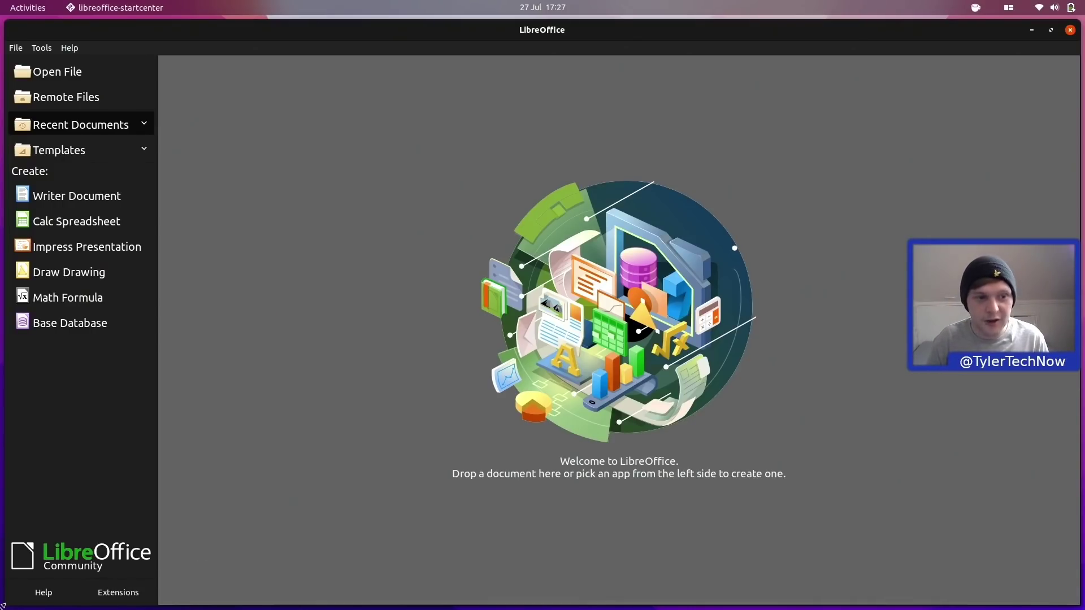
left_click(78, 198)
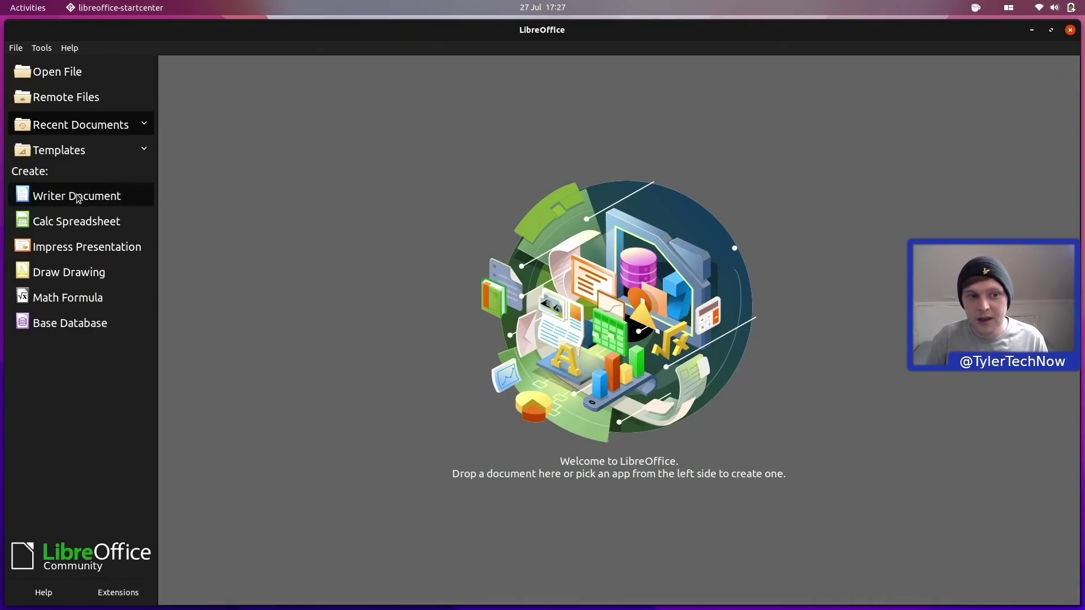
type("Sfsdfsdf")
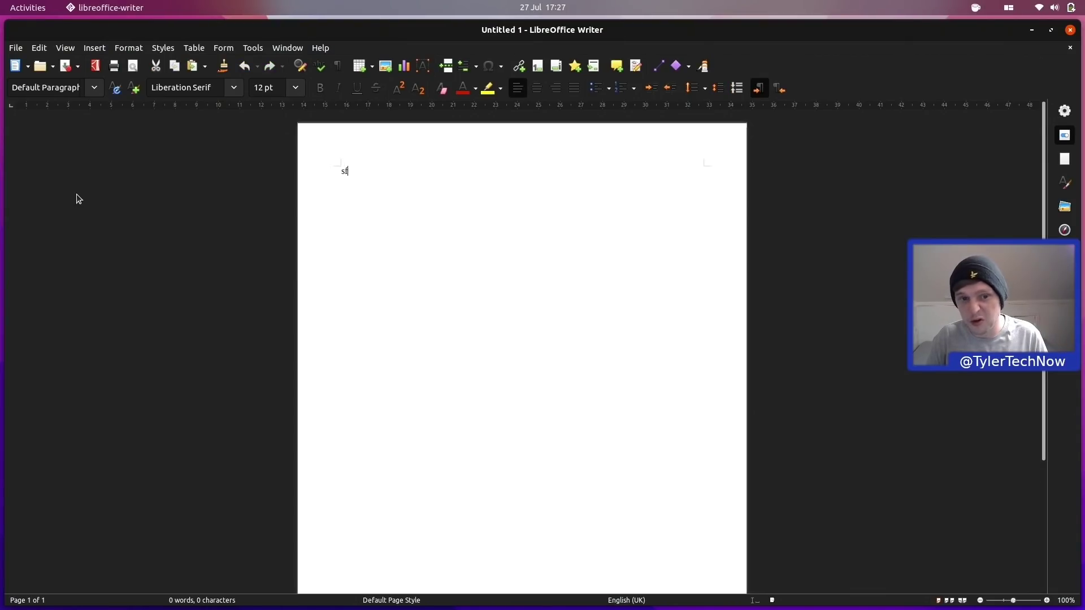
- Close the untitled Writer document without saving the changes
key("ctrl+w")
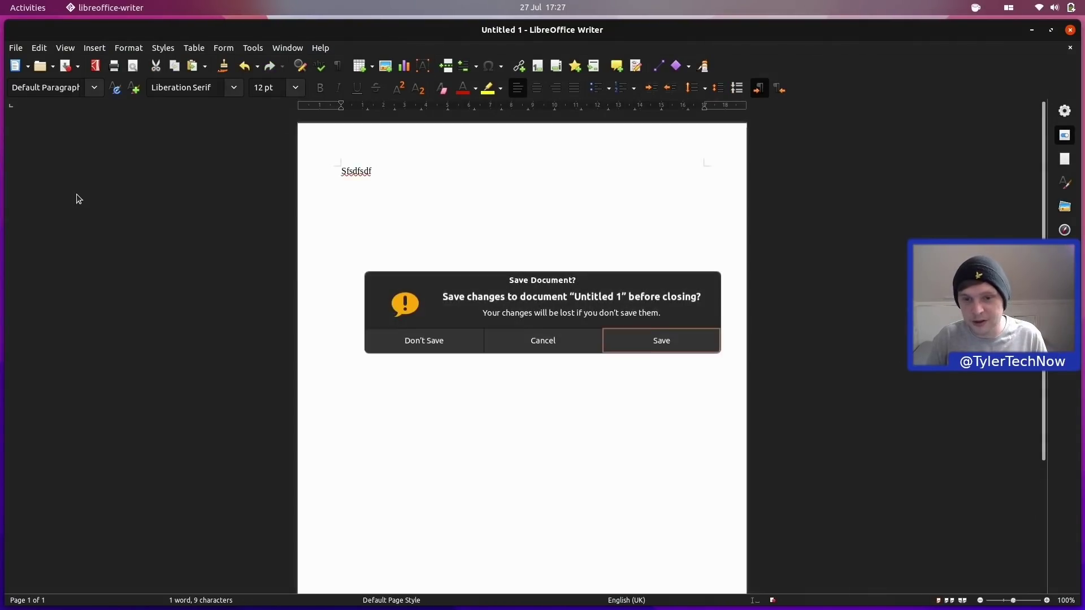
key("Left")
key("Left")
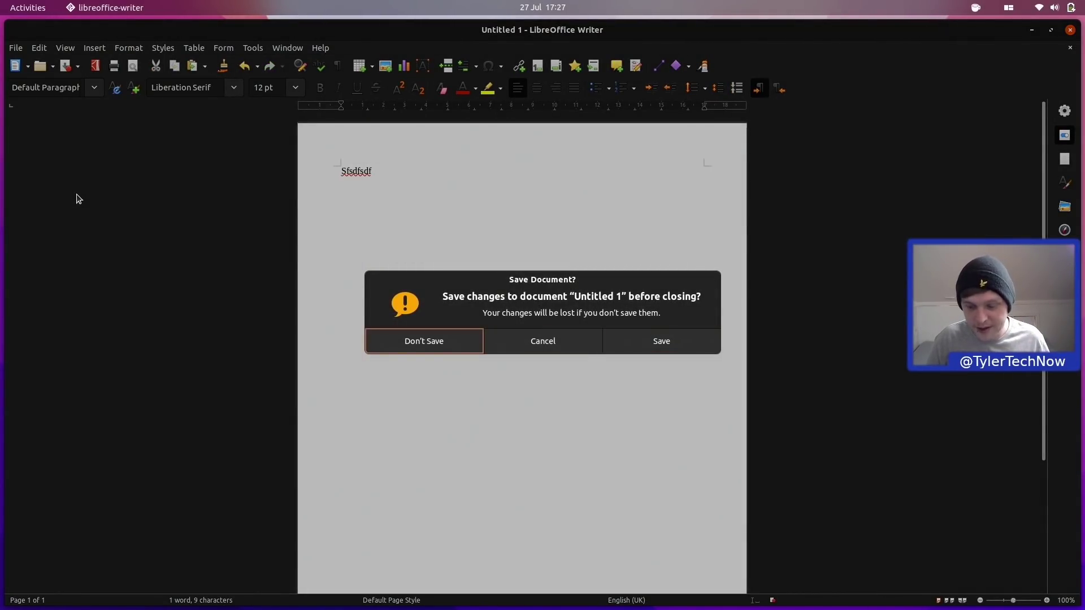
key("Return")
- Launch Evolution from the overview, look over its mail window, and quit it
key("super")
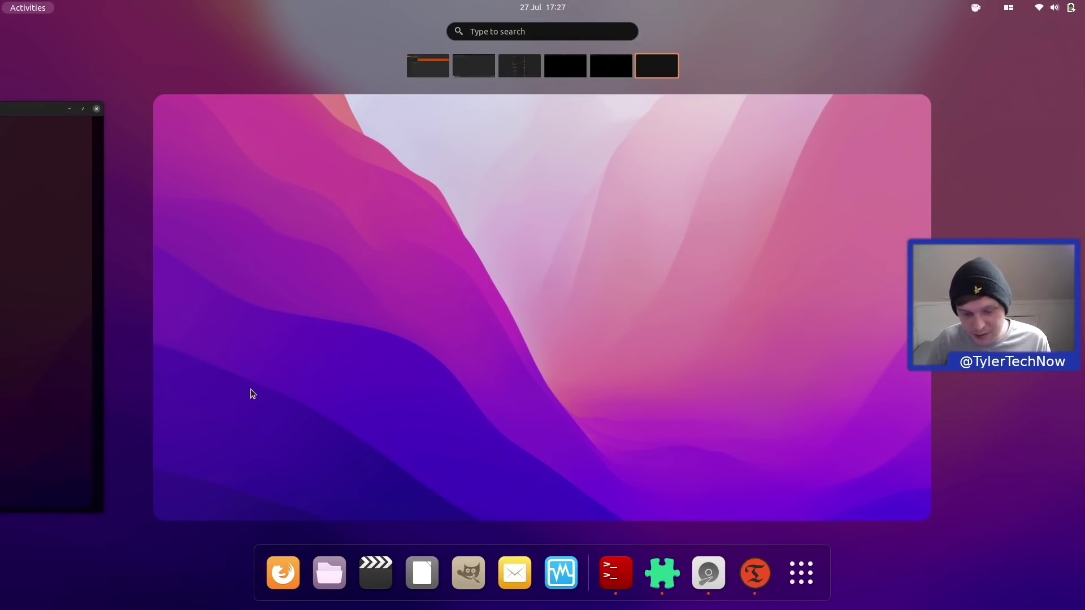
left_click(511, 574)
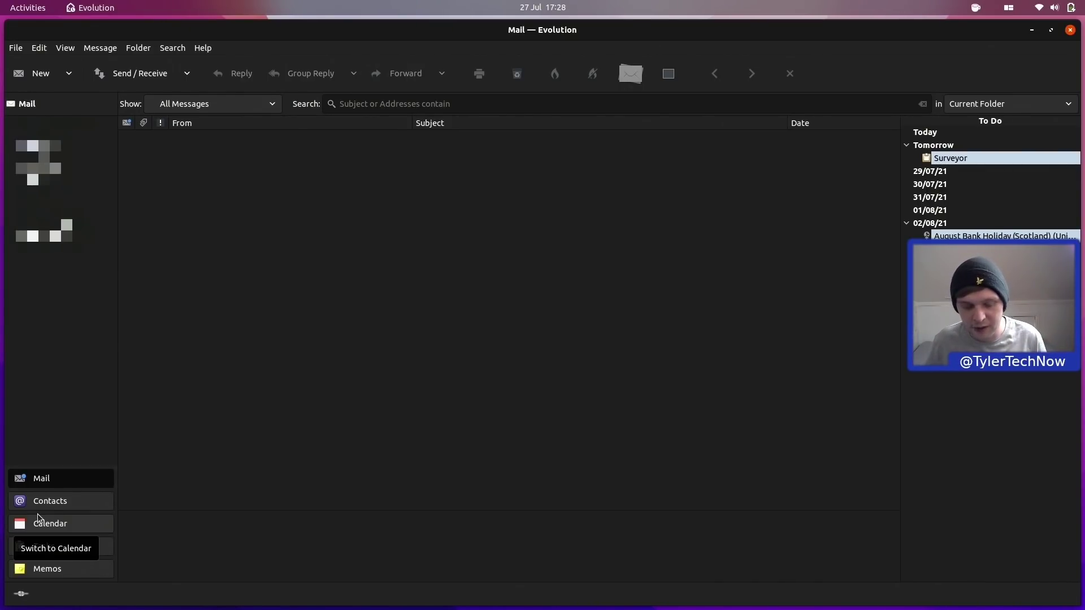
key("ctrl+q")
- Launch Oracle VM VirtualBox Manager from the overview
key("super")
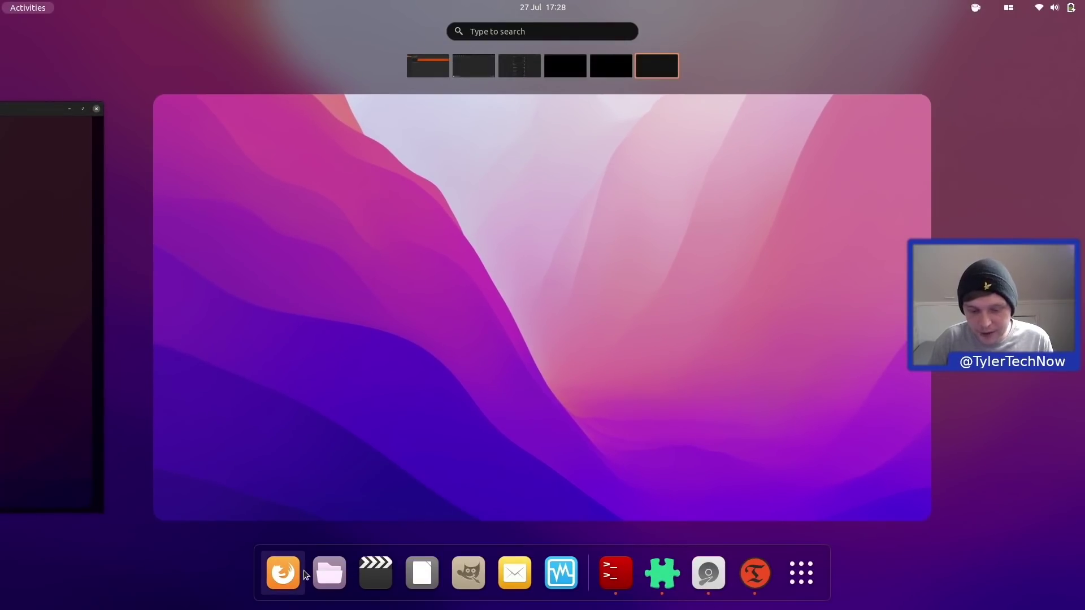
left_click(562, 583)
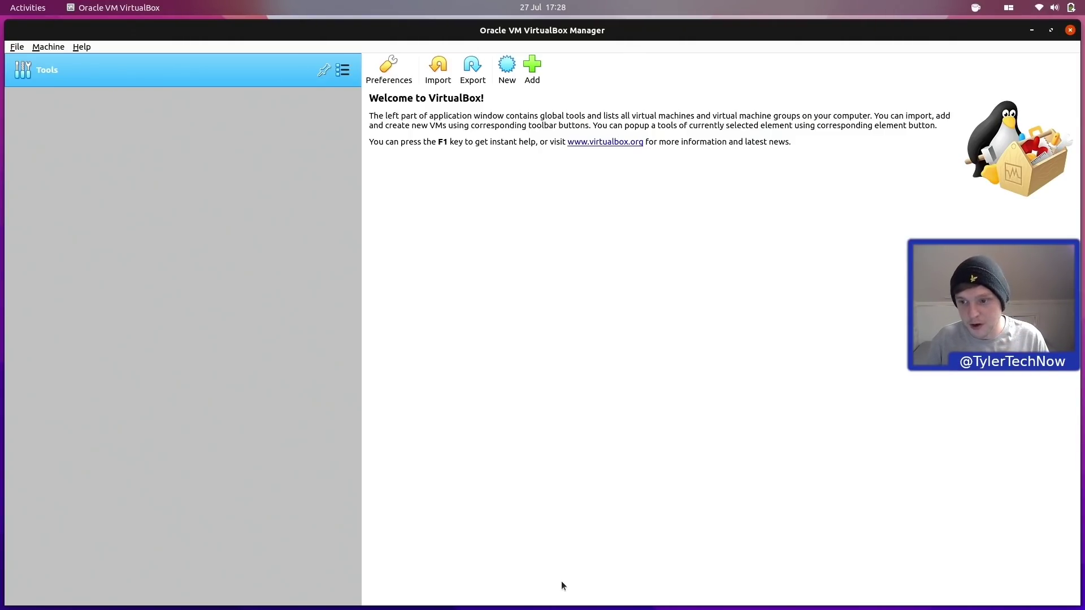
- Close Oracle VM VirtualBox Manager from the overview and return to the desktop
key("super")
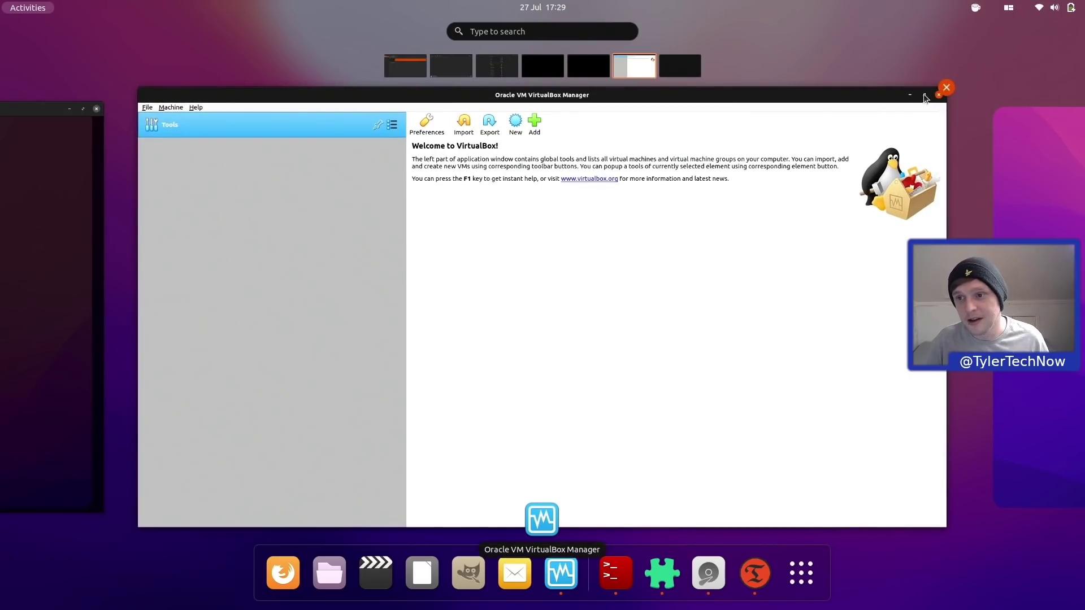
left_click(945, 88)
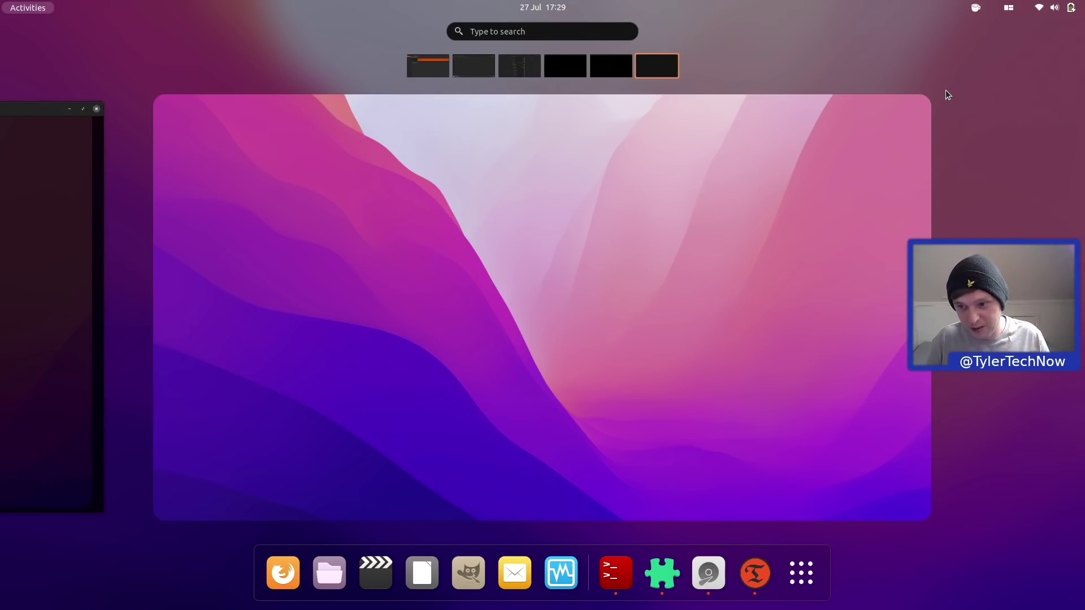
key("super")
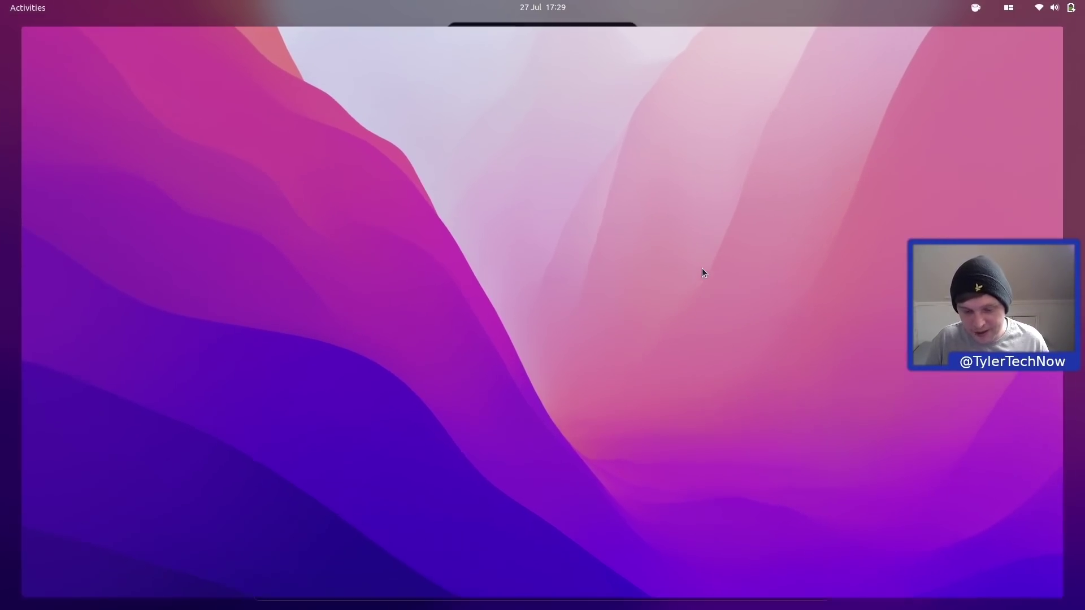
- Open the full application grid and browse through both pages of installed applications
key("super")
key("super")
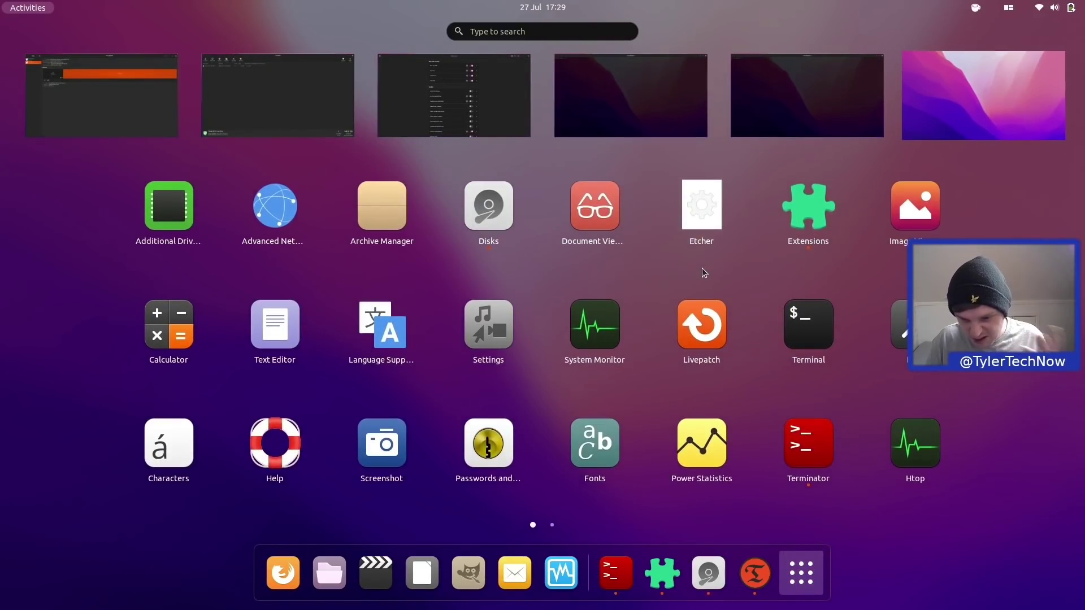
scroll(628, 350, "down", 1)
scroll(628, 351, "up", 1)
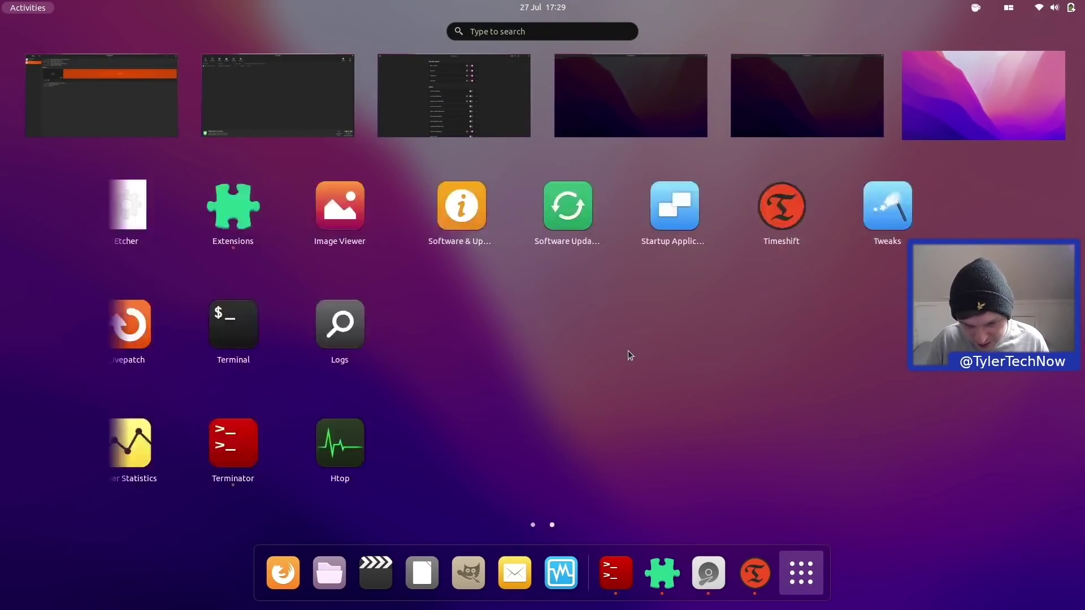
scroll(628, 351, "down", 1)
scroll(629, 352, "up", 1)
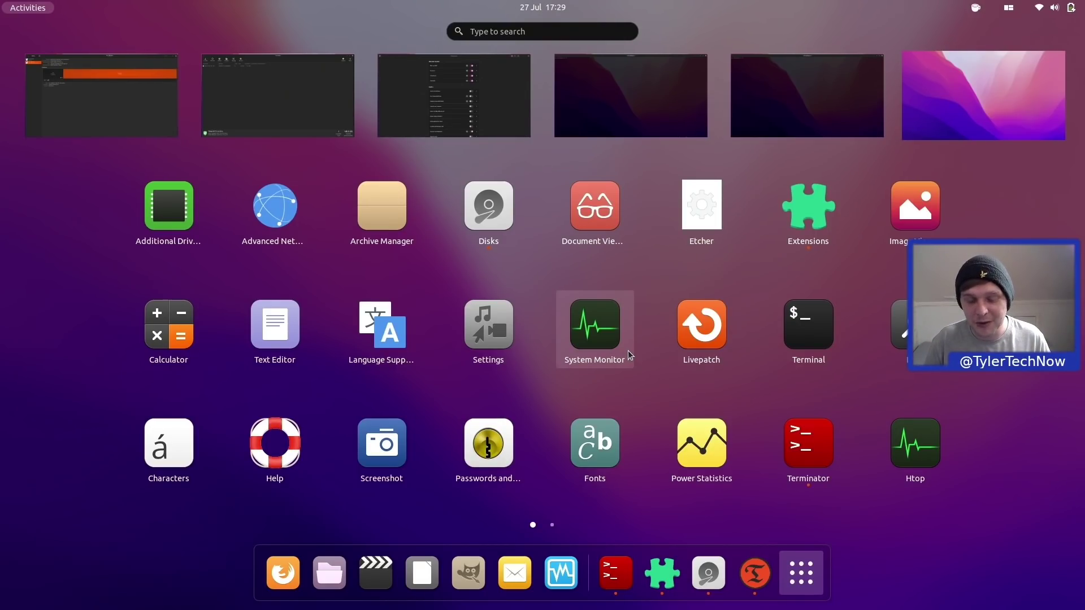
- Switch to the workspace with the Terminator window and examine the Bluetooth entry in the system menu
left_click(876, 83)
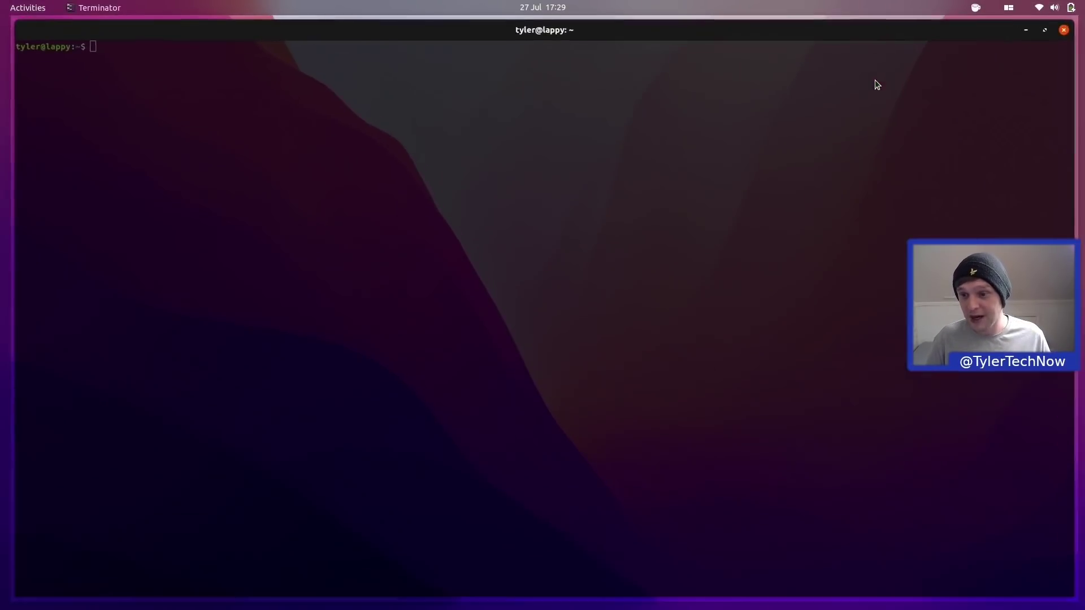
left_click(1066, 6)
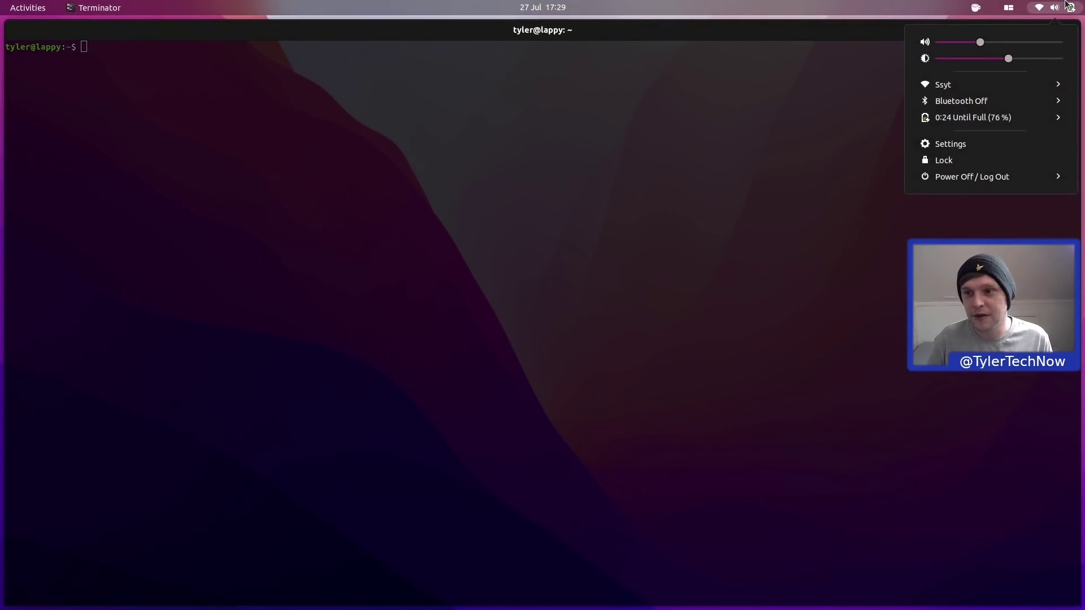
left_click(961, 105)
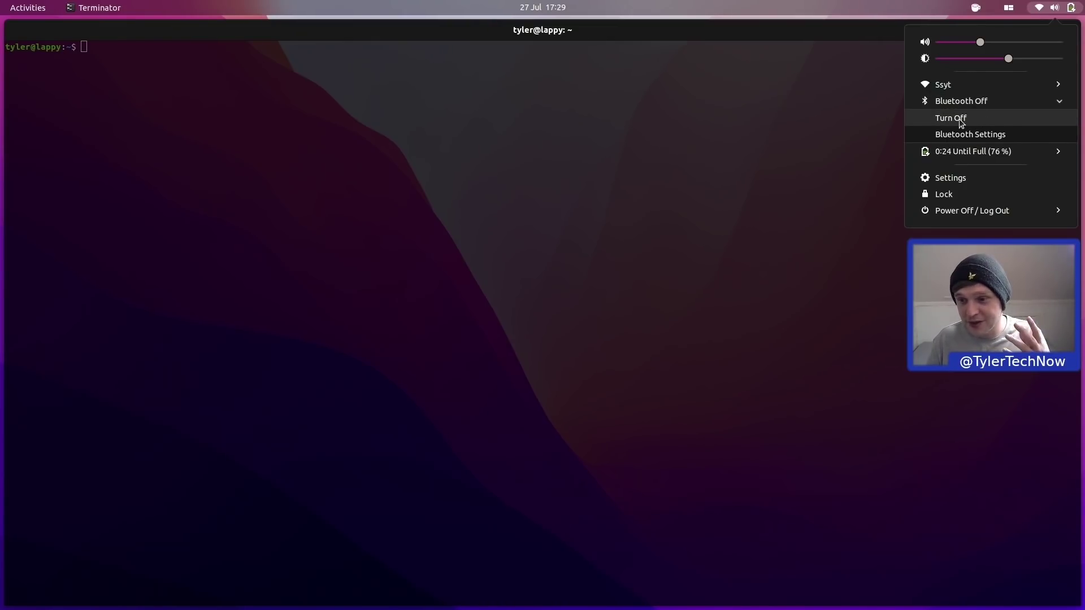
left_click(721, 164)
- Run "sudo systemctl enable bluetooth --now" in the terminal, enter the sudo password, and check the Bluetooth status in the system menu
type("sud")
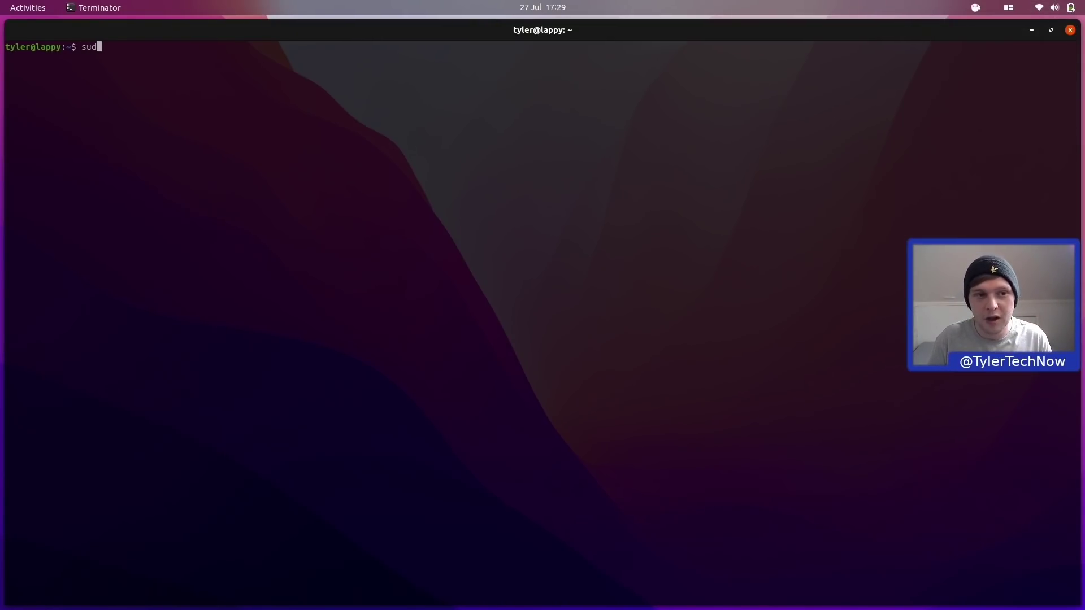
type("o systemc")
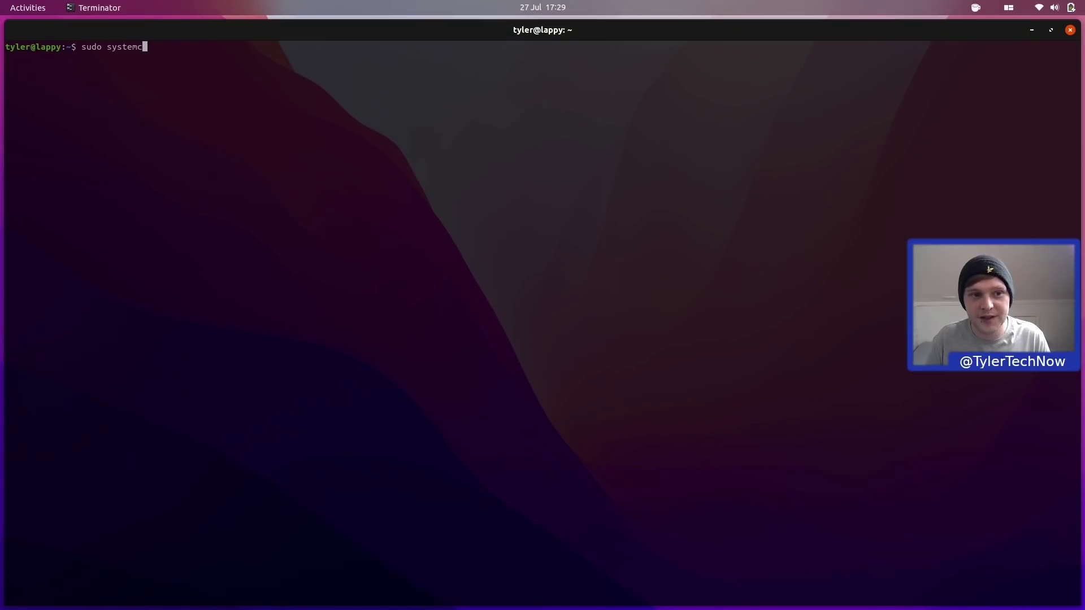
type("tl enable ")
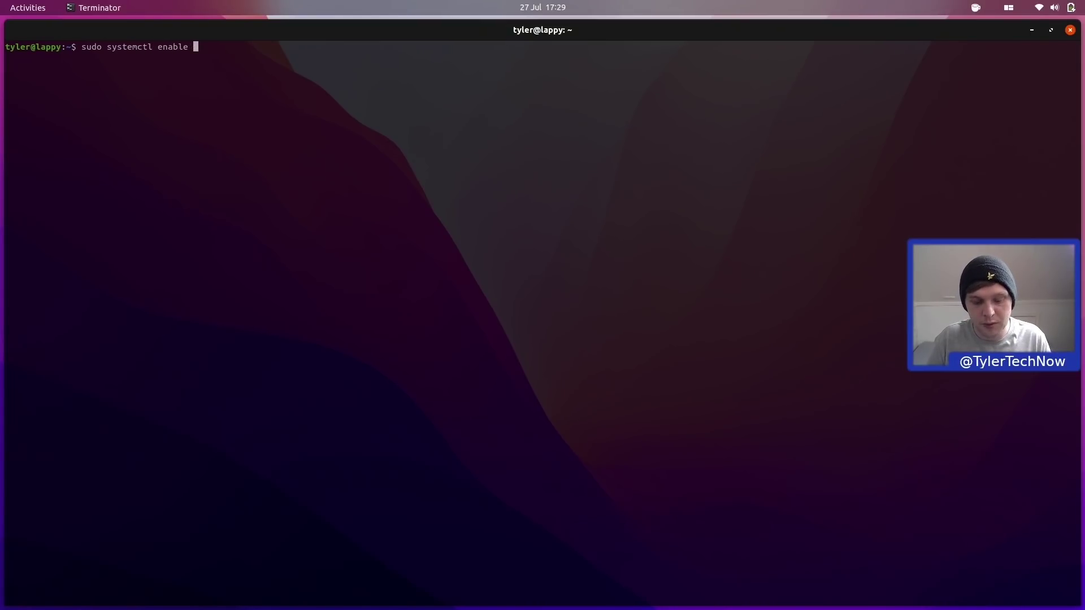
type("bluetooth --n")
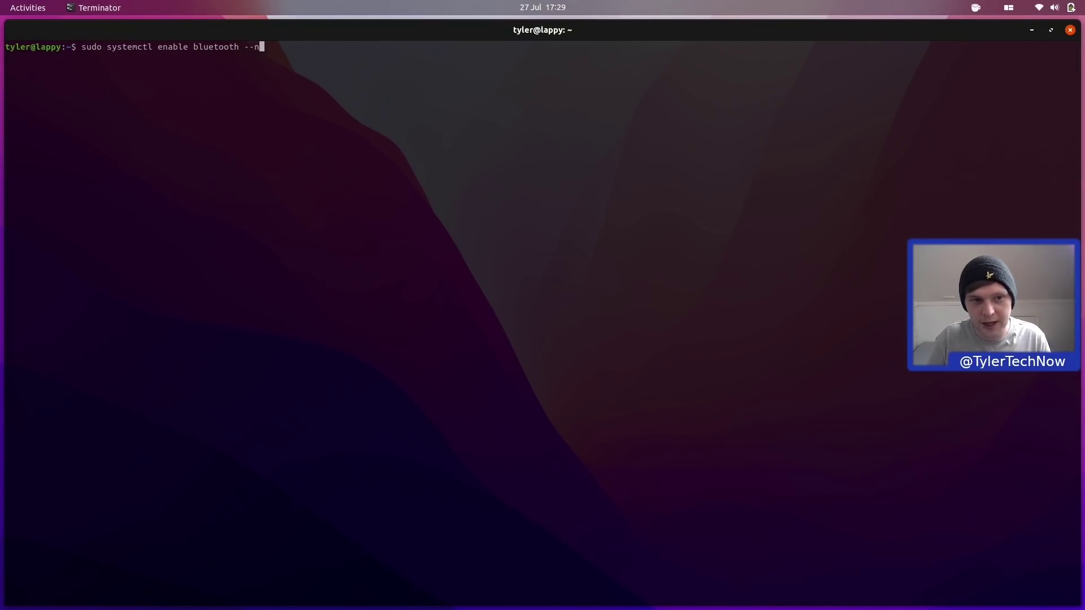
type("ow")
key("Return")
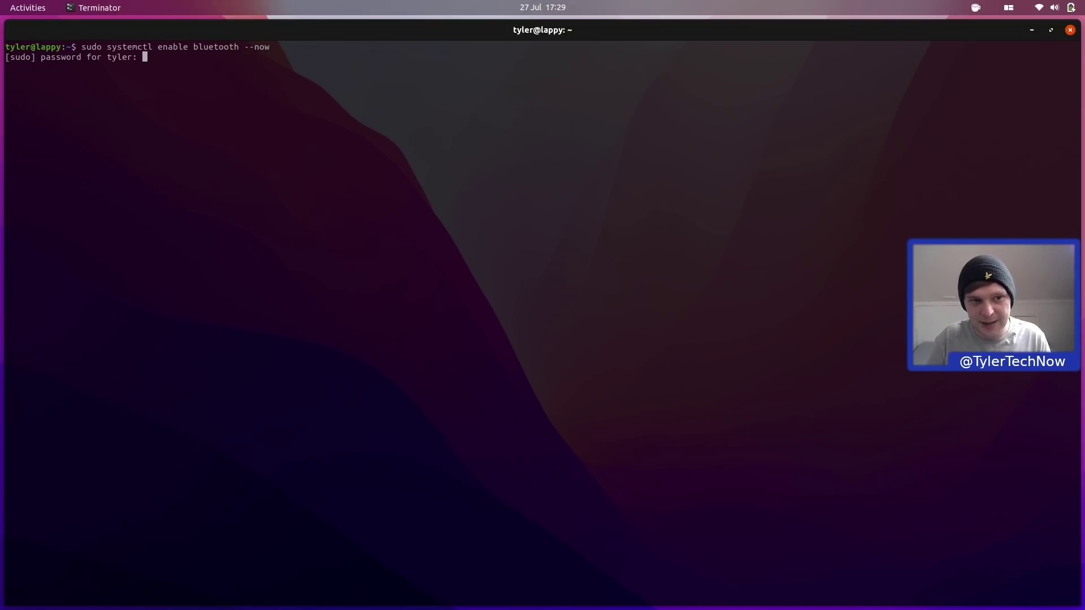
key("Return")
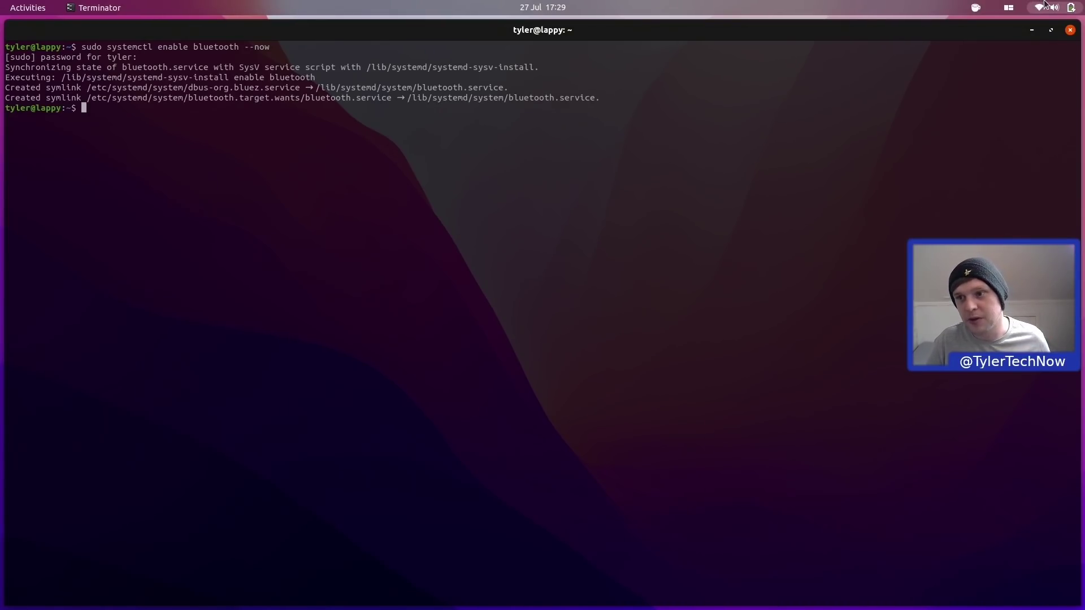
left_click(1044, 4)
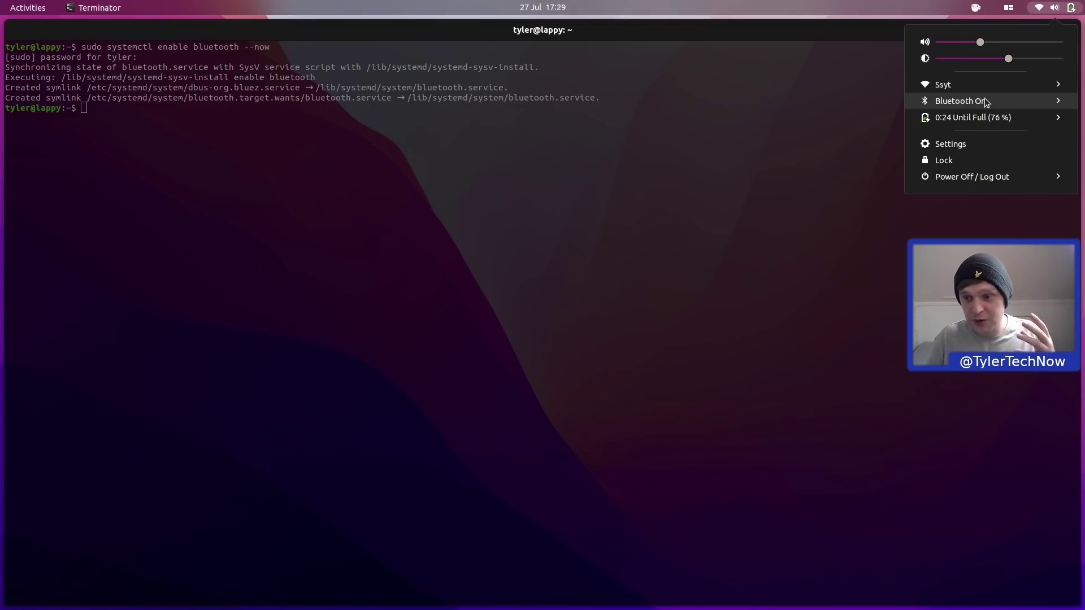
left_click(777, 161)
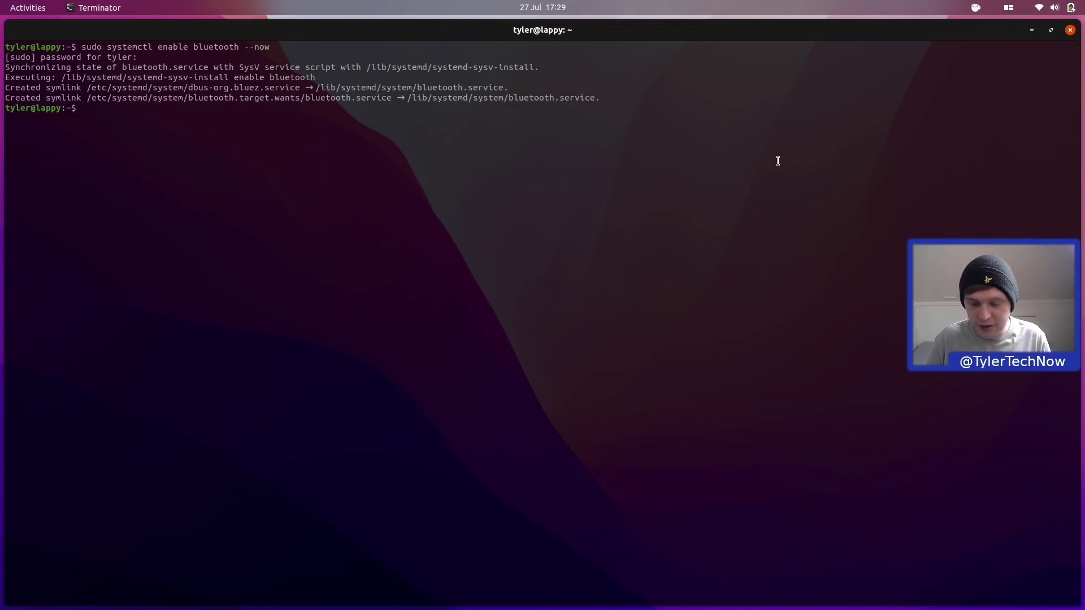
- Change the recalled command to "sudo systemctl disable bluetooth --now", run it, and check the Bluetooth status in the system menu
key("Up")
key("Left")
key("Left")
key("Left")
key("Left")
key("Left")
key("Left")
key("Left")
key("Left")
key("Left")
key("Left")
key("Left")
key("Left")
key("Left")
key("Left")
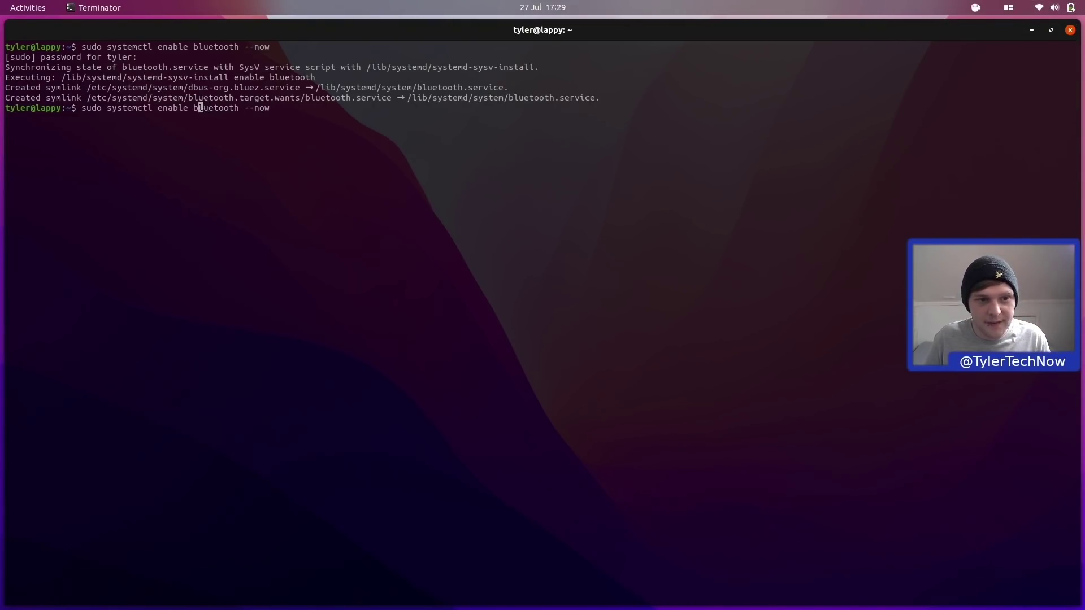
key("Left")
key("Left")
key("BackSpace")
key("BackSpace")
key("BackSpace")
key("BackSpace")
key("BackSpace")
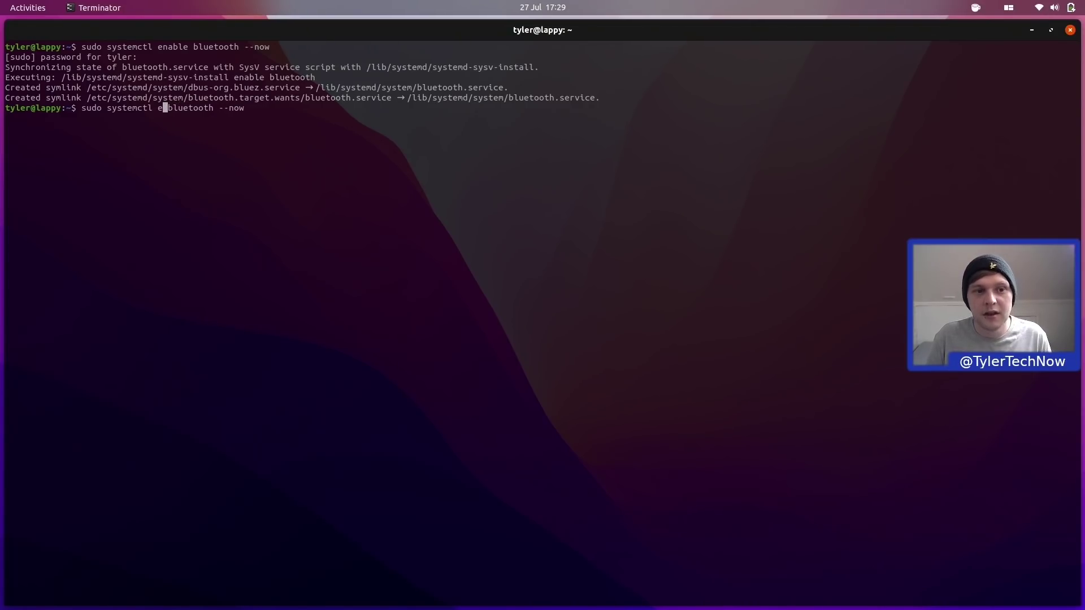
key("BackSpace")
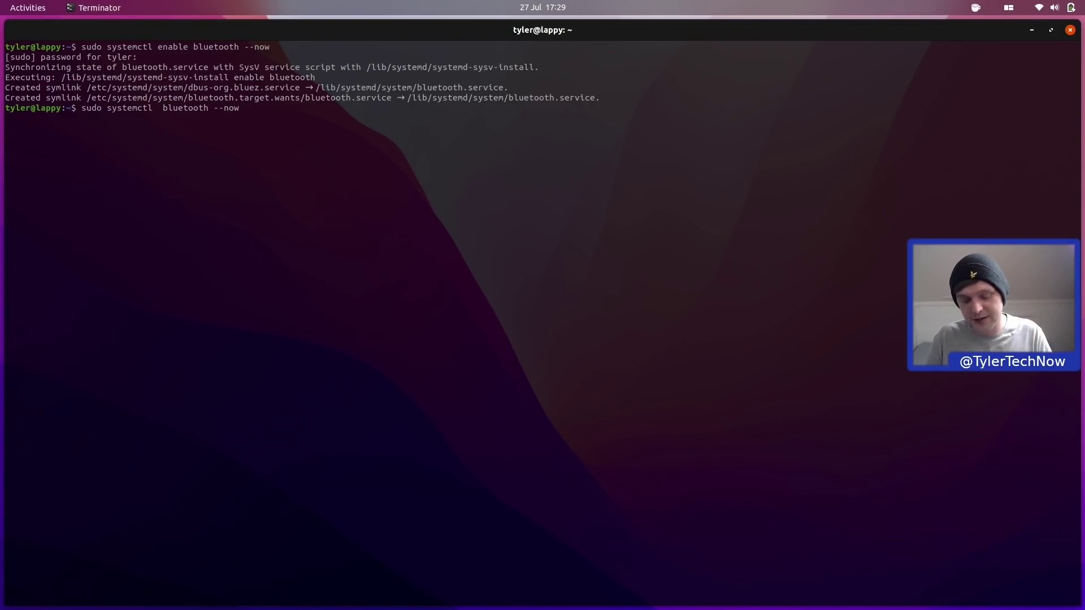
type("disable")
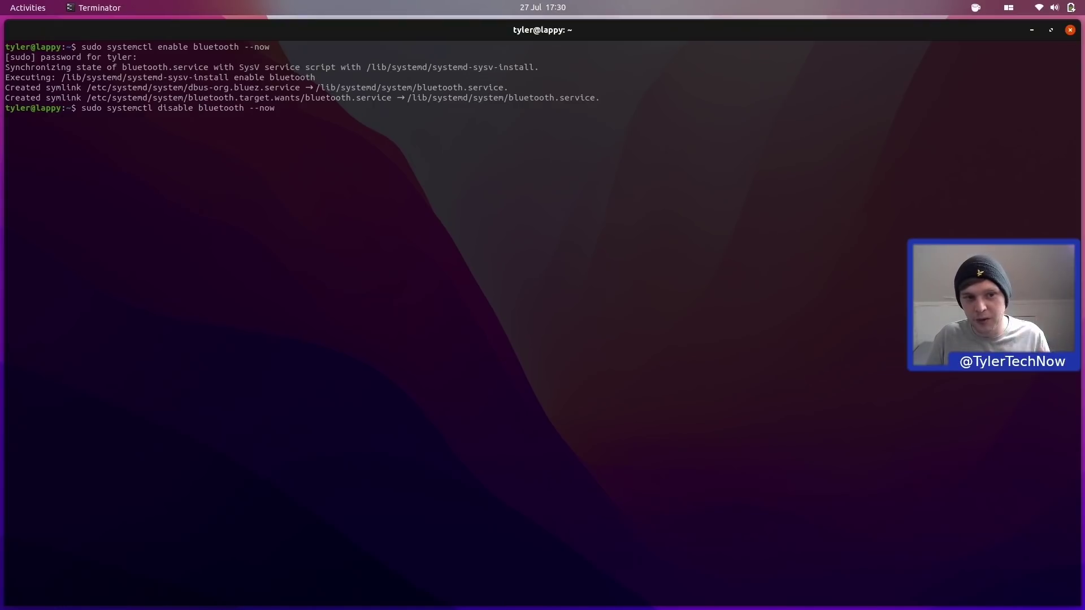
key("Return")
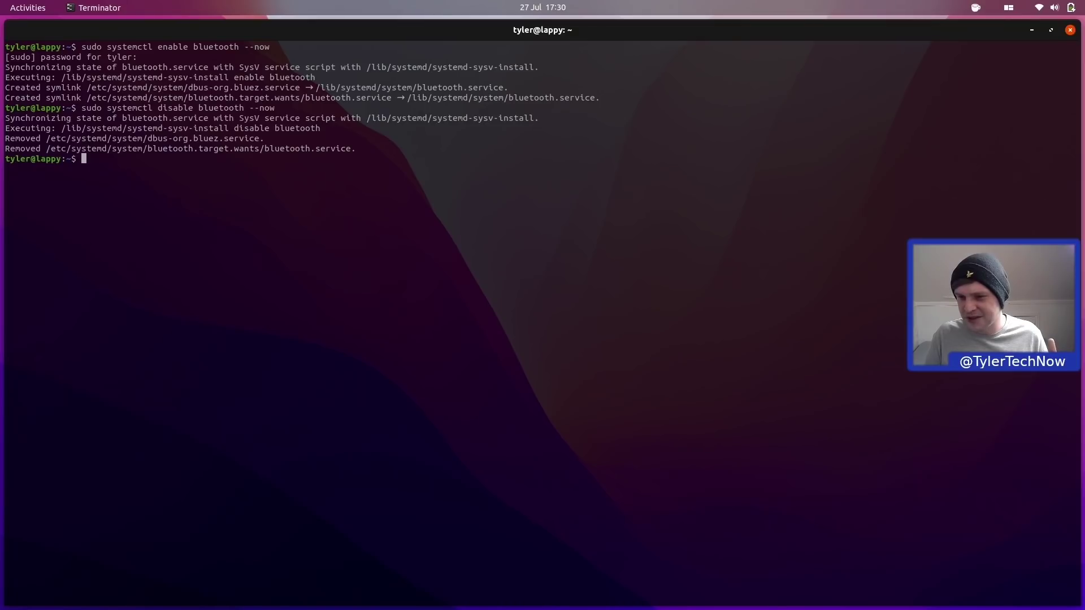
left_click(1054, 7)
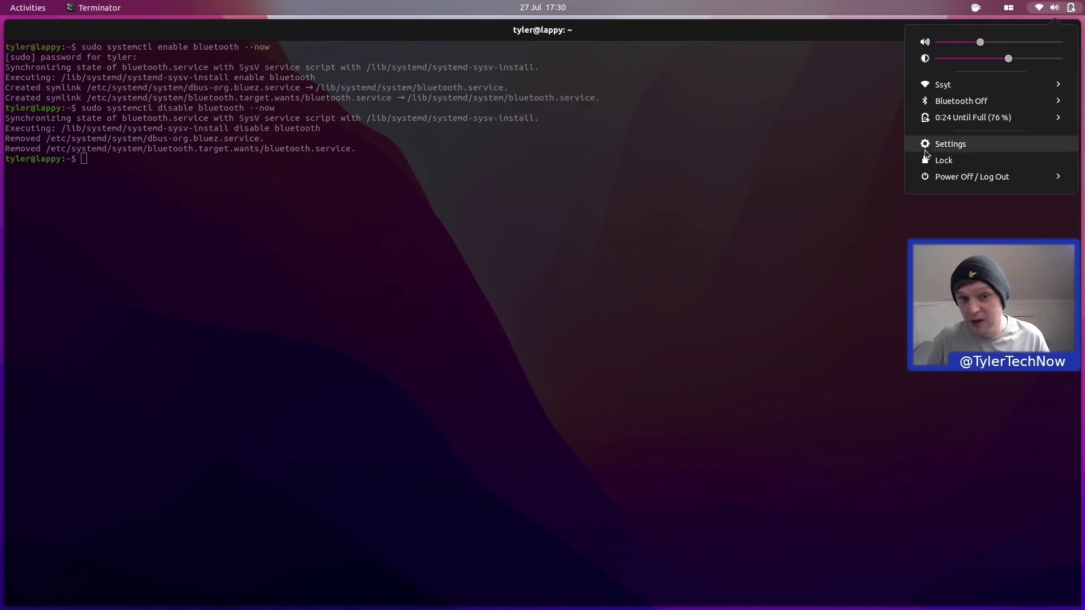
left_click(850, 211)
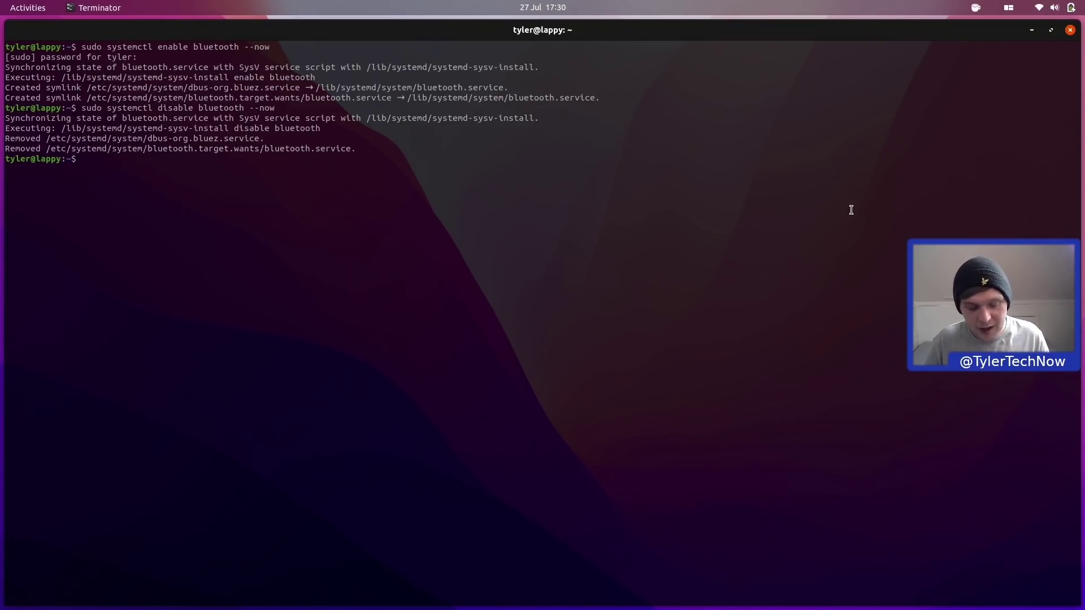
- Close the terminal session, open a new Terminator window, and close that window too
key("ctrl+d")
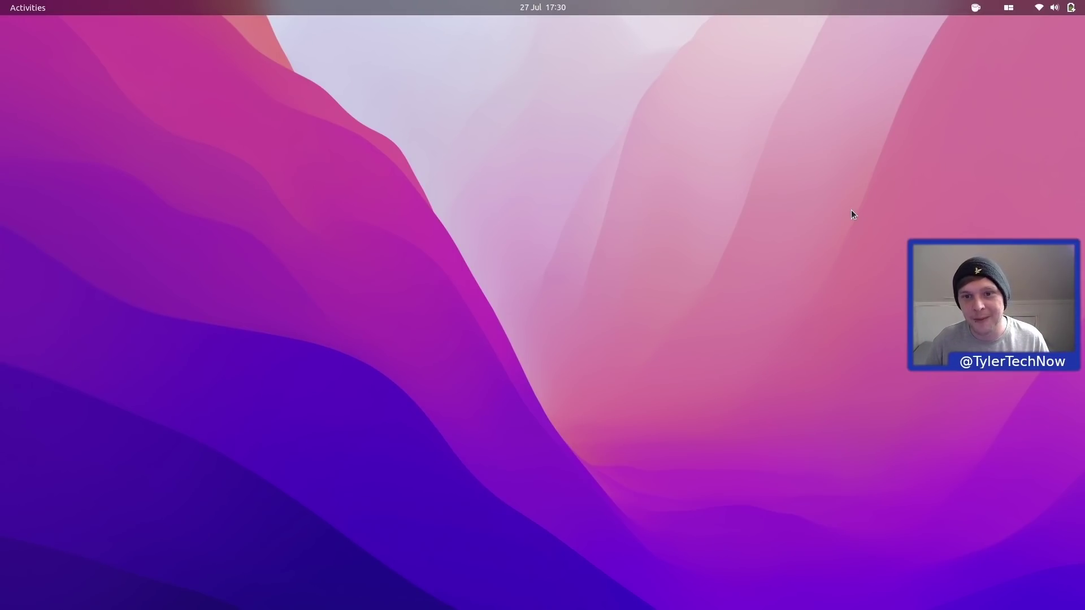
key("ctrl+alt+t")
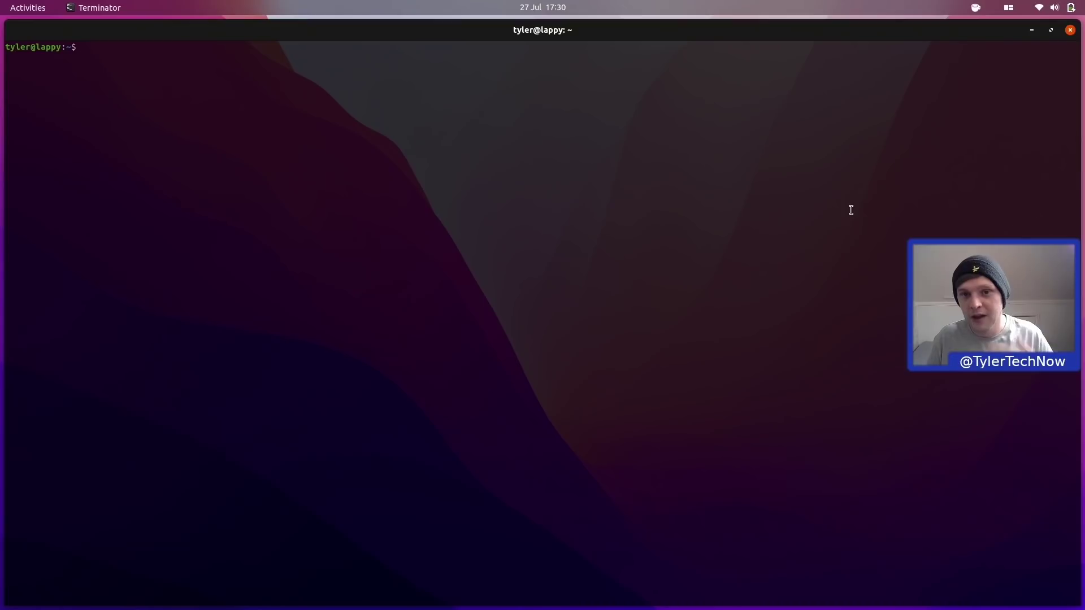
key("ctrl+shift+q")
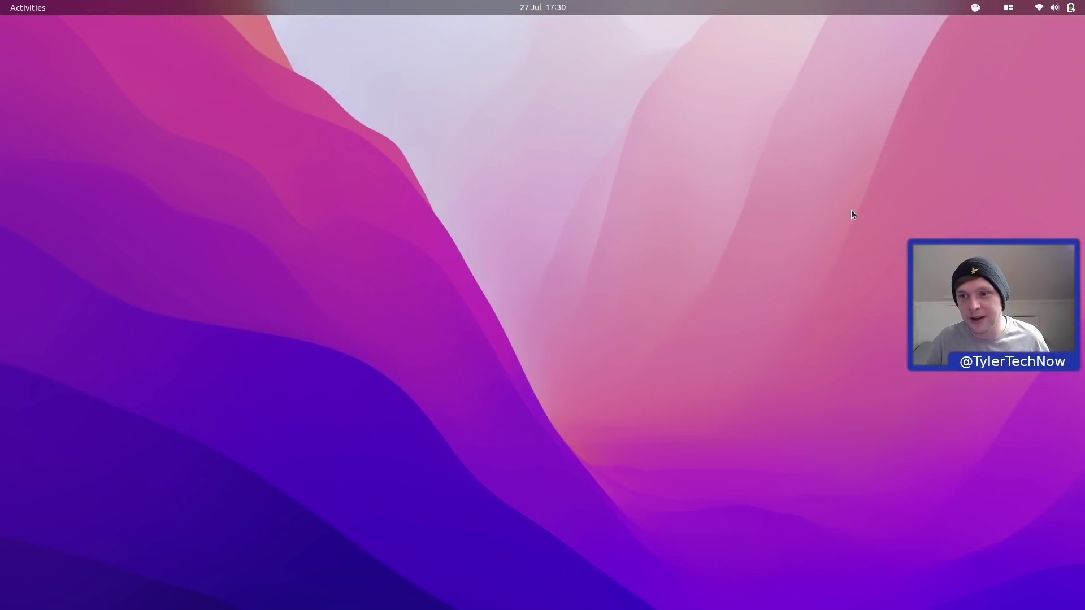